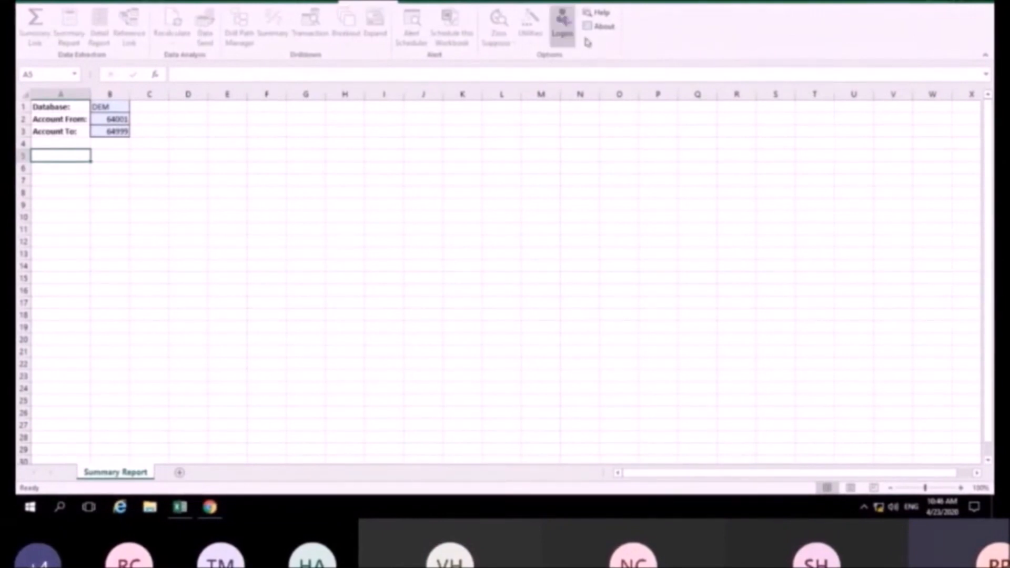
Log on to Infor Query & Analysis with the prefilled user, entering the account password and keeping English as the language.
left_click(562, 23)
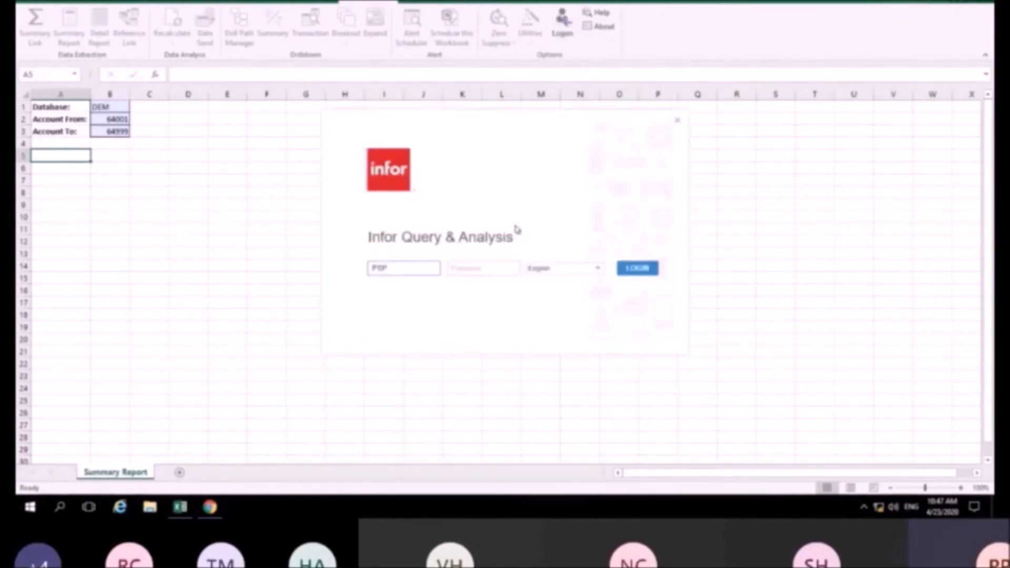
left_click(479, 265)
type("****")
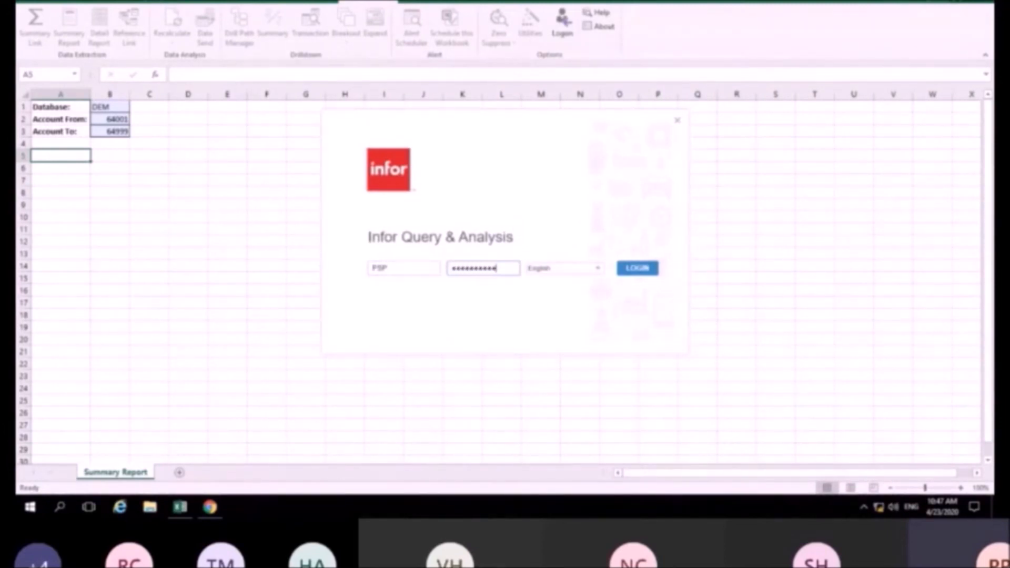
left_click(627, 271)
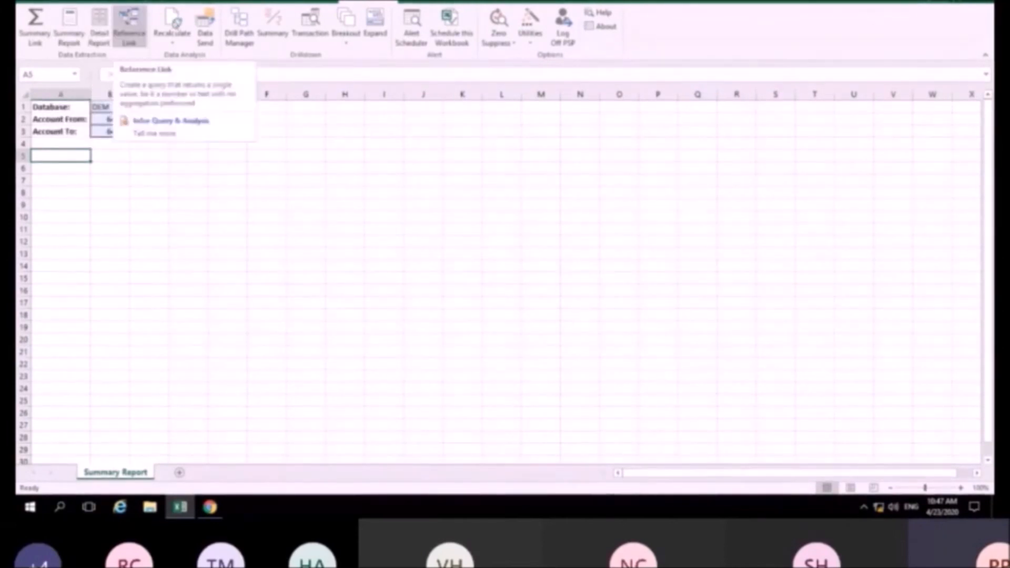
left_click(178, 45)
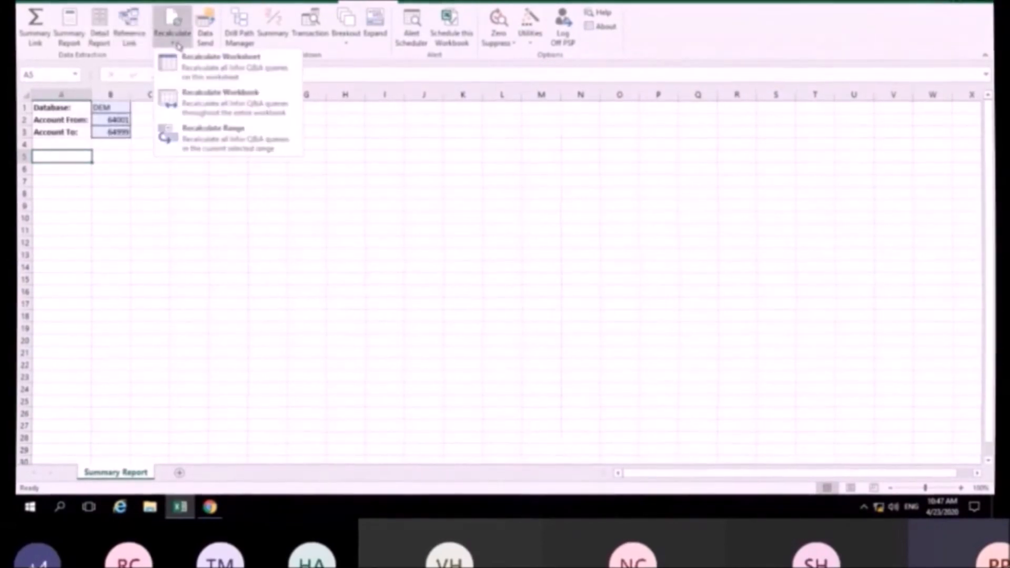
left_click(374, 146)
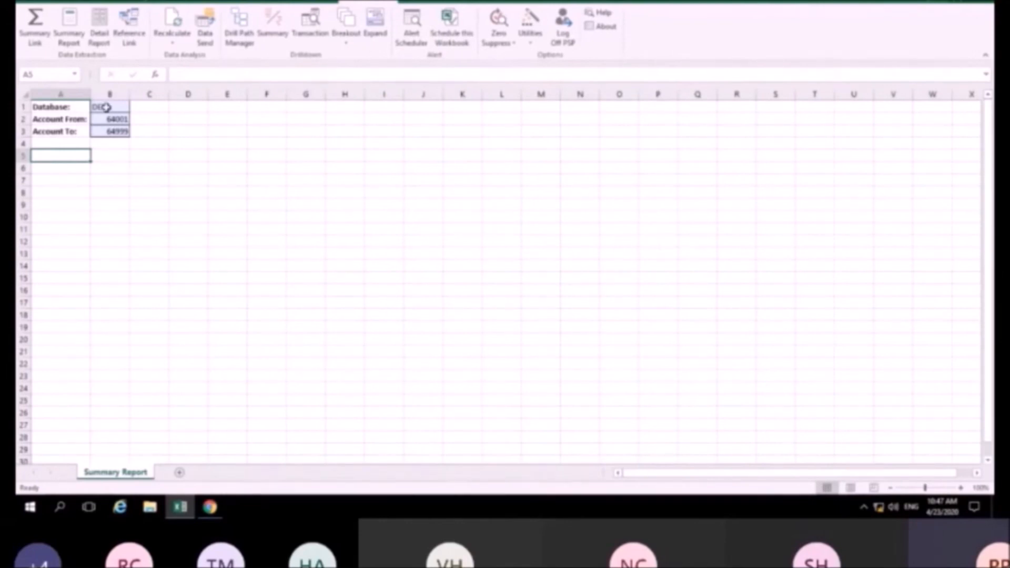
Start a Summary Report at cell A5 and link its Database filter to cell B1.
left_click(62, 29)
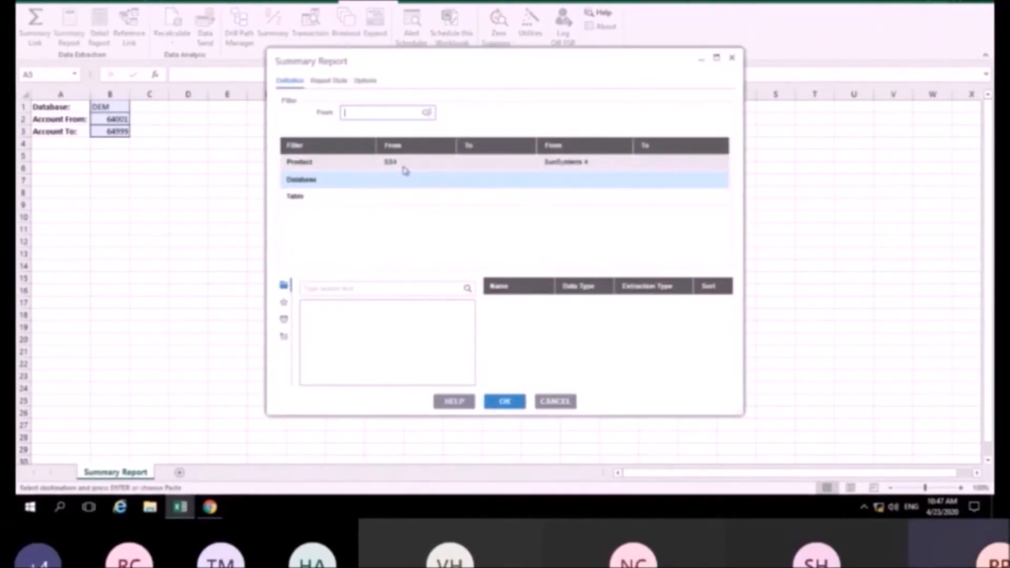
left_click(352, 115)
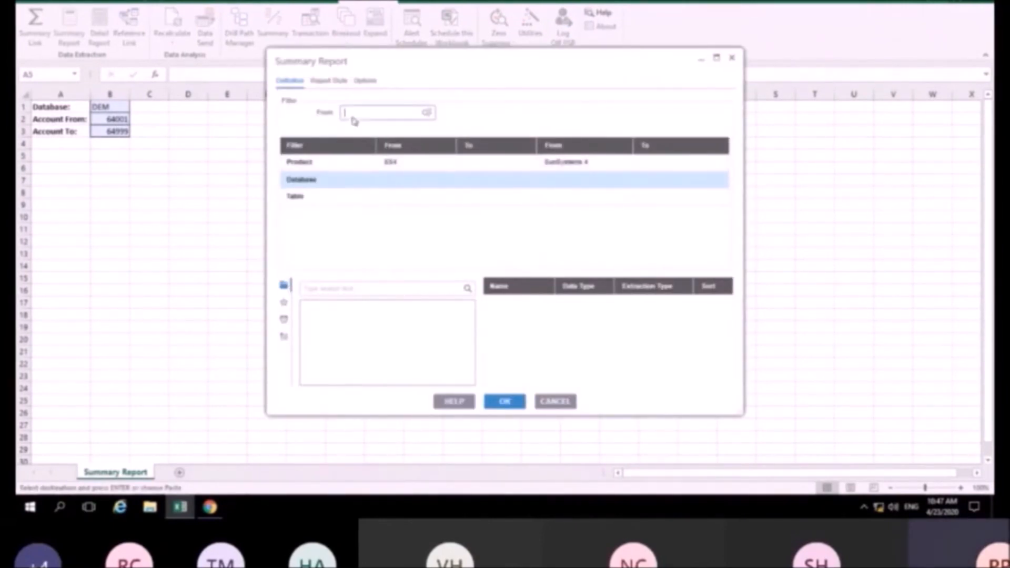
left_click(103, 105)
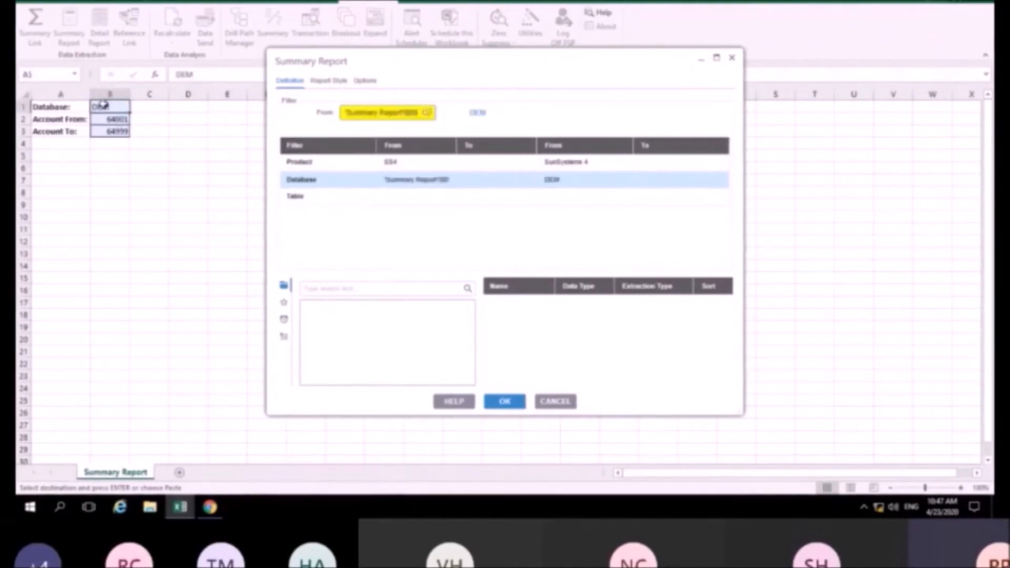
Set the summary report's Table filter to LA / Ledger.
left_click(479, 202)
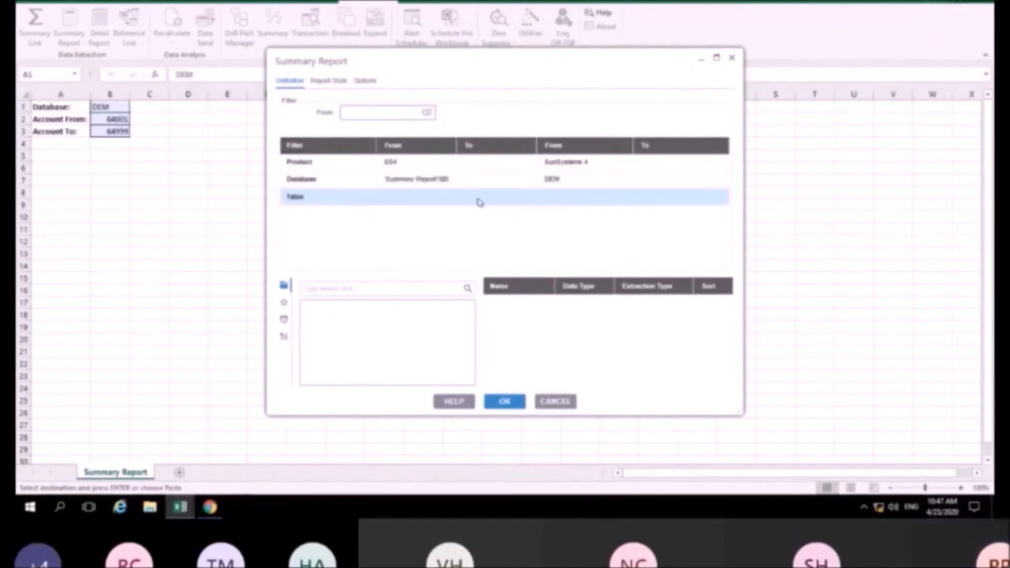
left_click(428, 113)
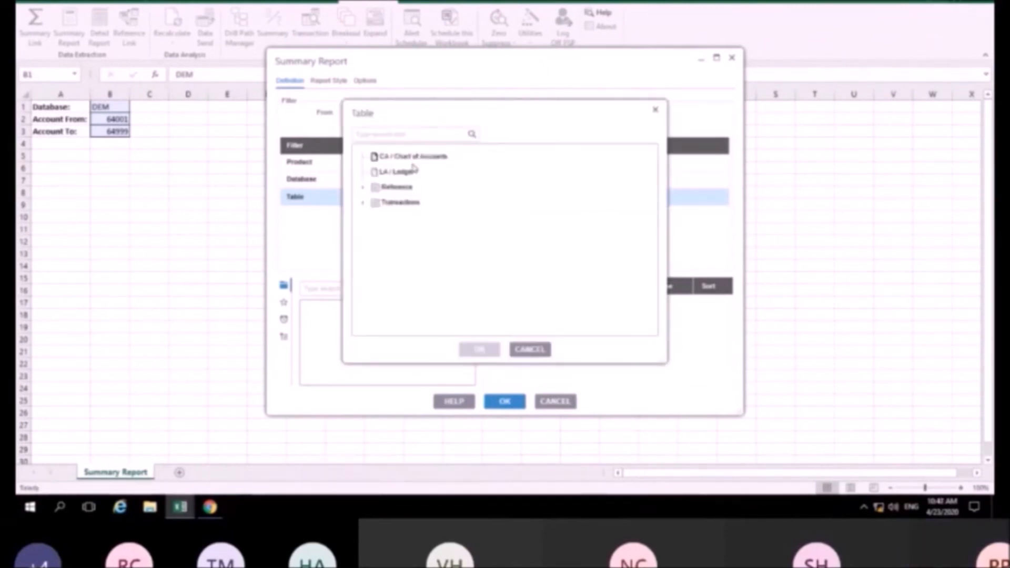
left_click(368, 189)
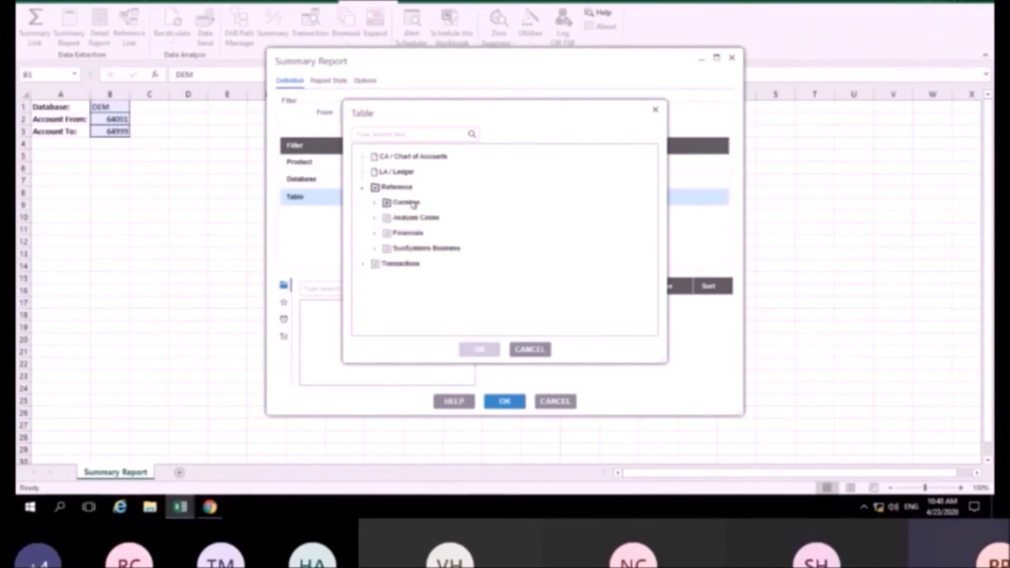
left_click(375, 203)
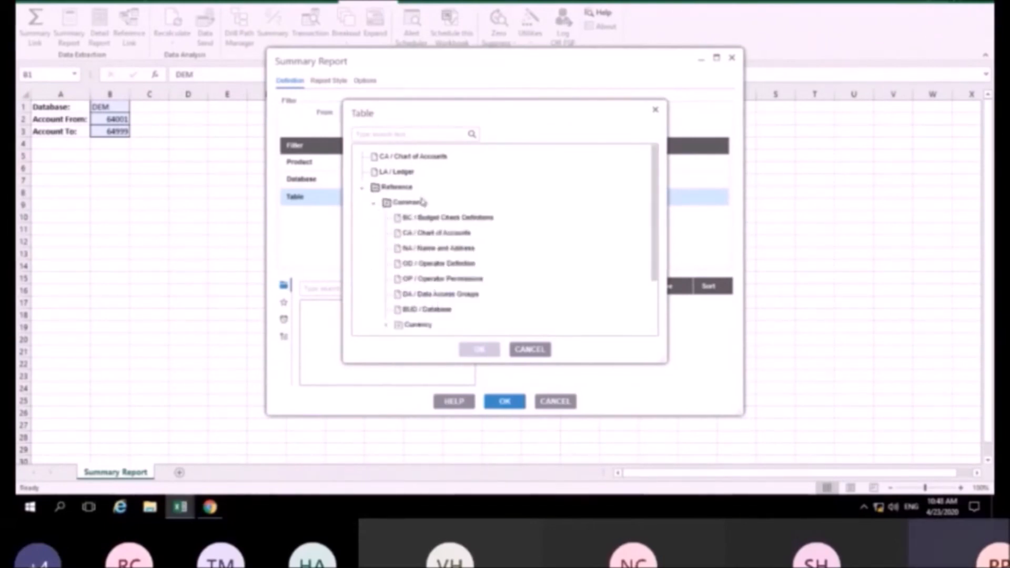
left_click(411, 173)
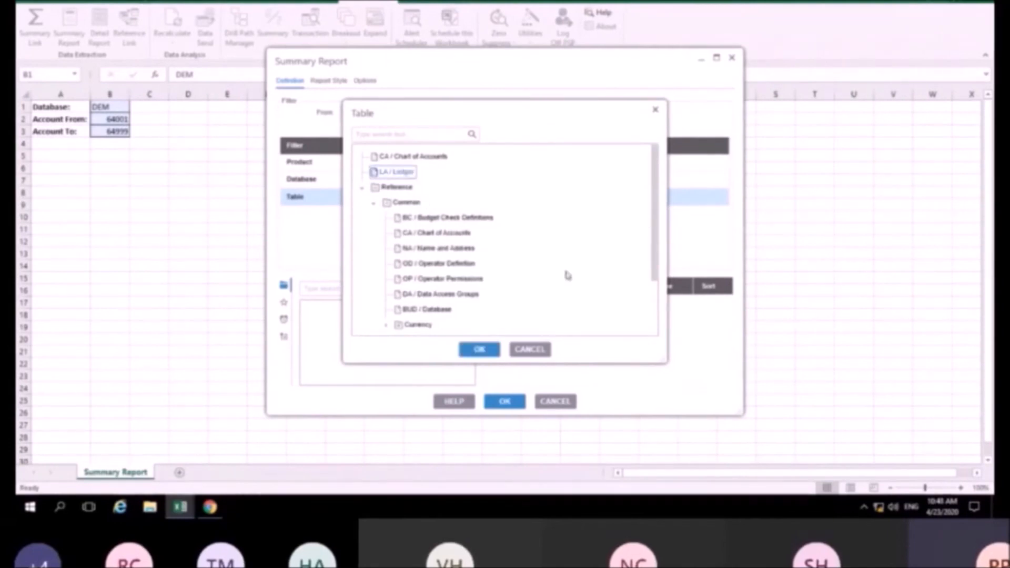
left_click(478, 350)
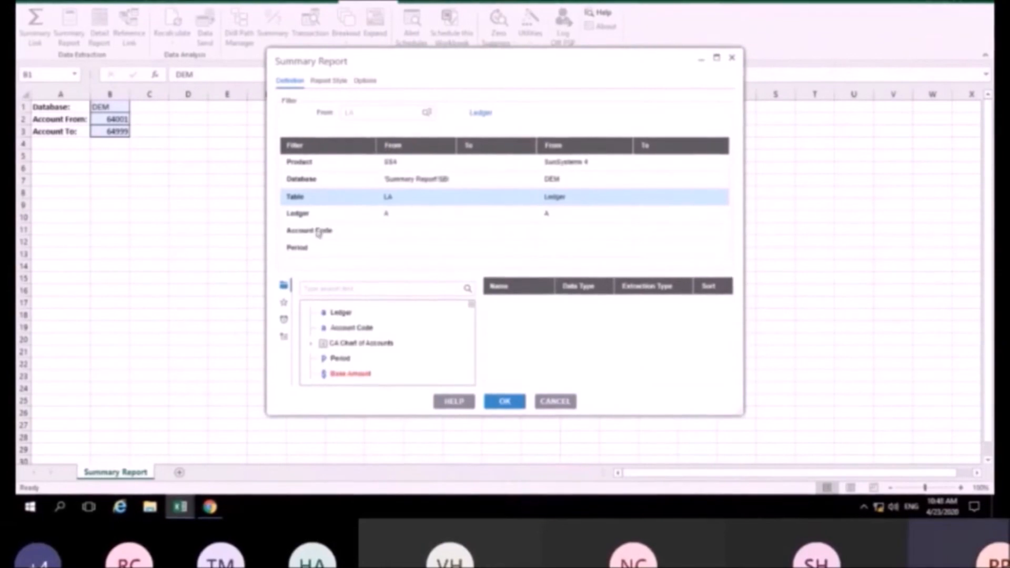
Link the Account Code filter's From value to cell B2 and its To value to cell B3.
left_click(381, 232)
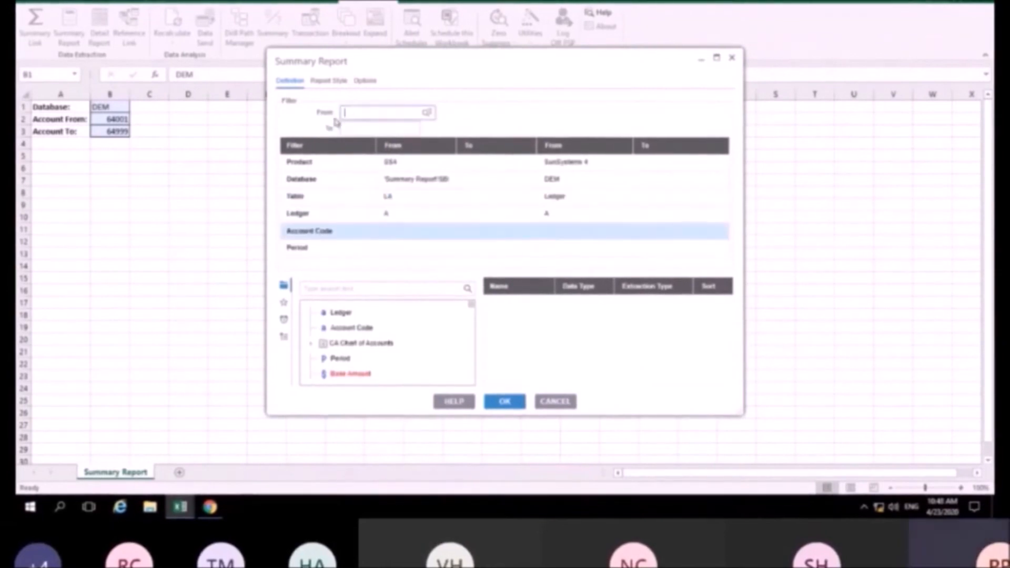
left_click(114, 117)
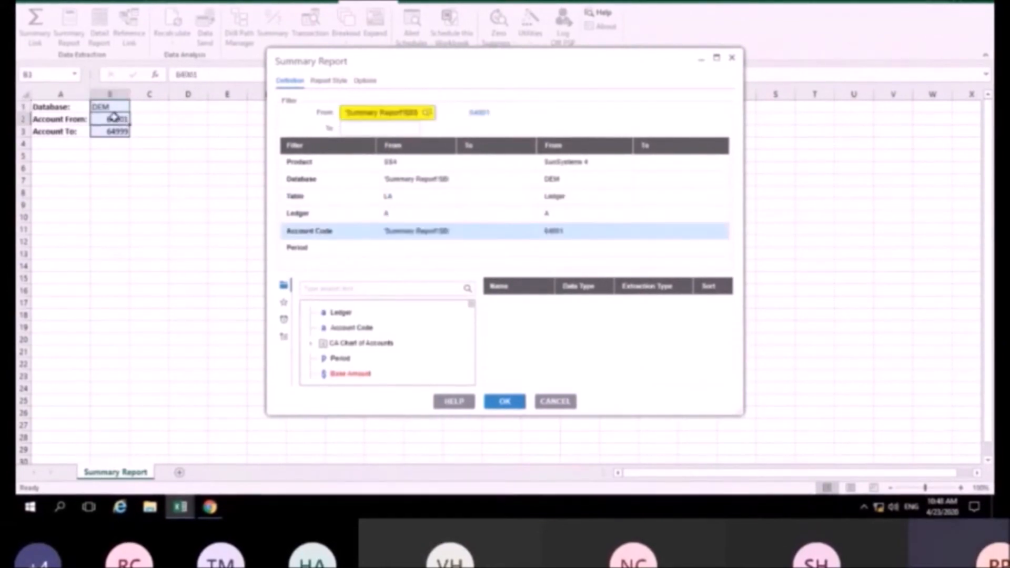
left_click(375, 128)
left_click(111, 131)
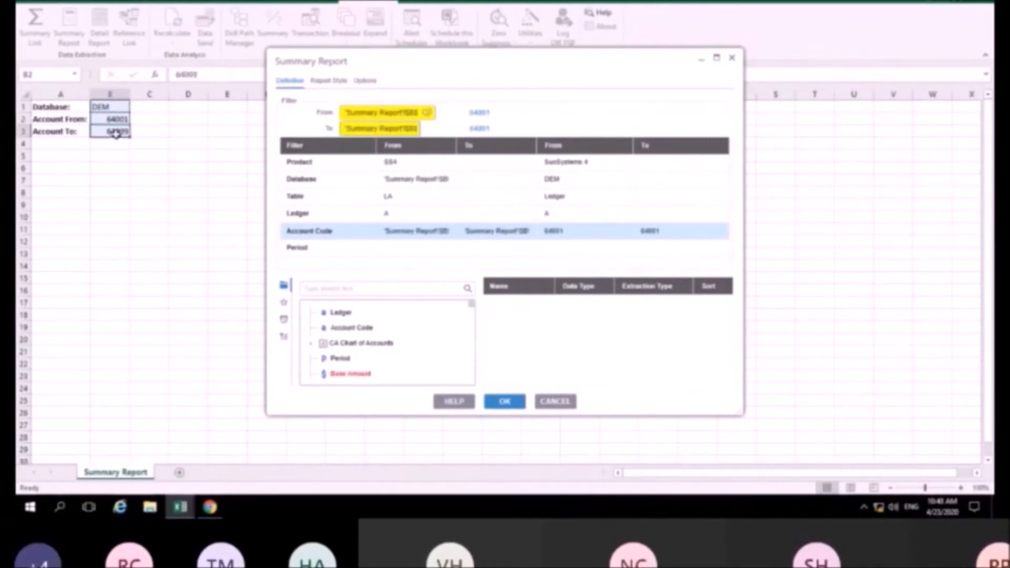
Set the Period filter to the BA Balance period type.
double_click(417, 248)
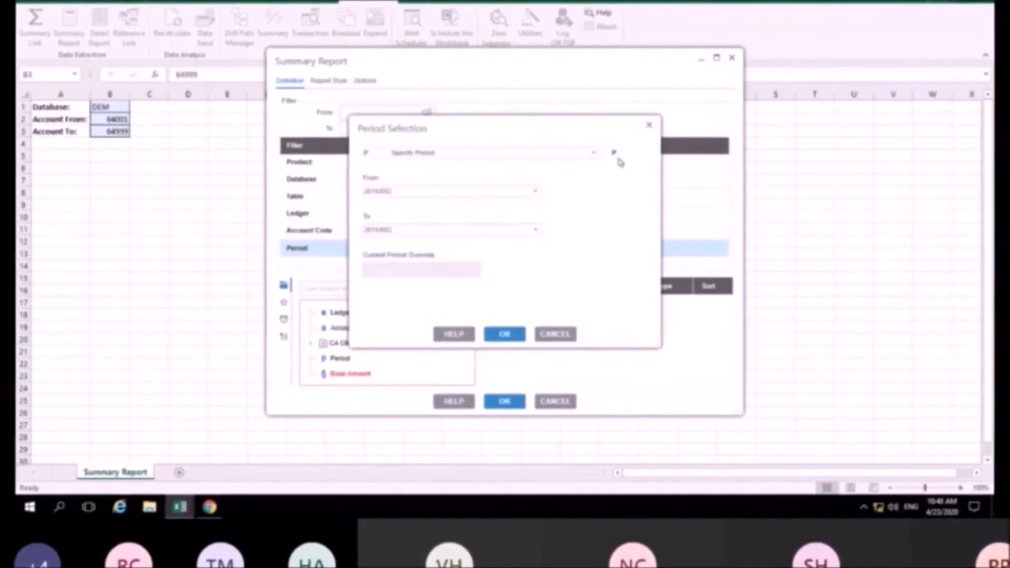
left_click(595, 154)
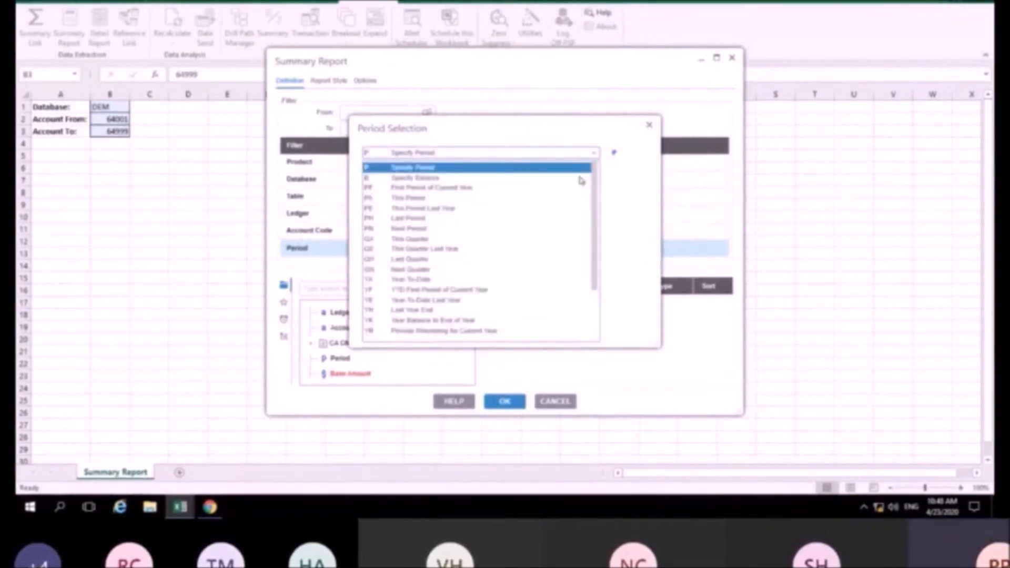
left_click_drag(597, 205, 590, 249)
left_click(395, 282)
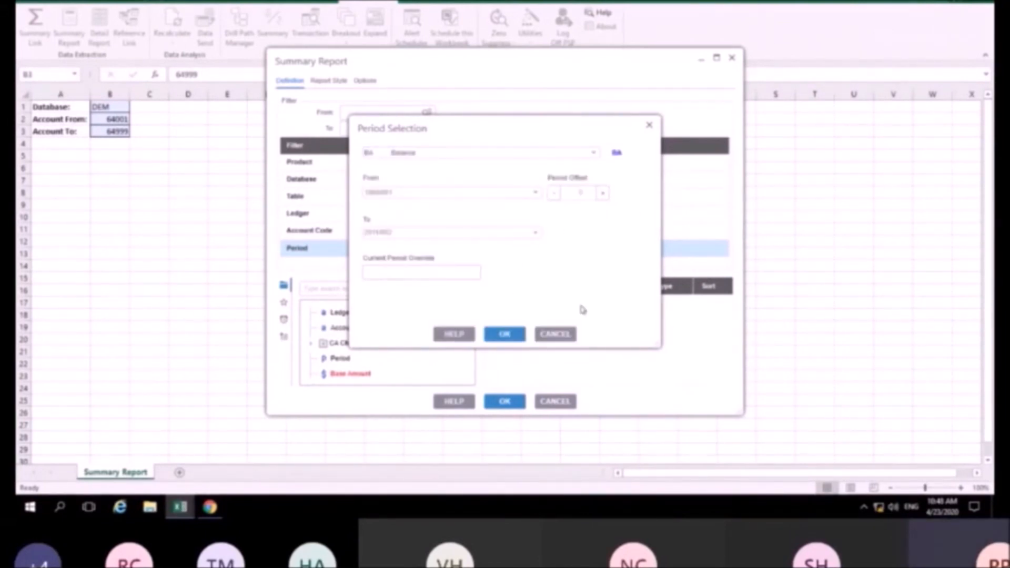
left_click(515, 334)
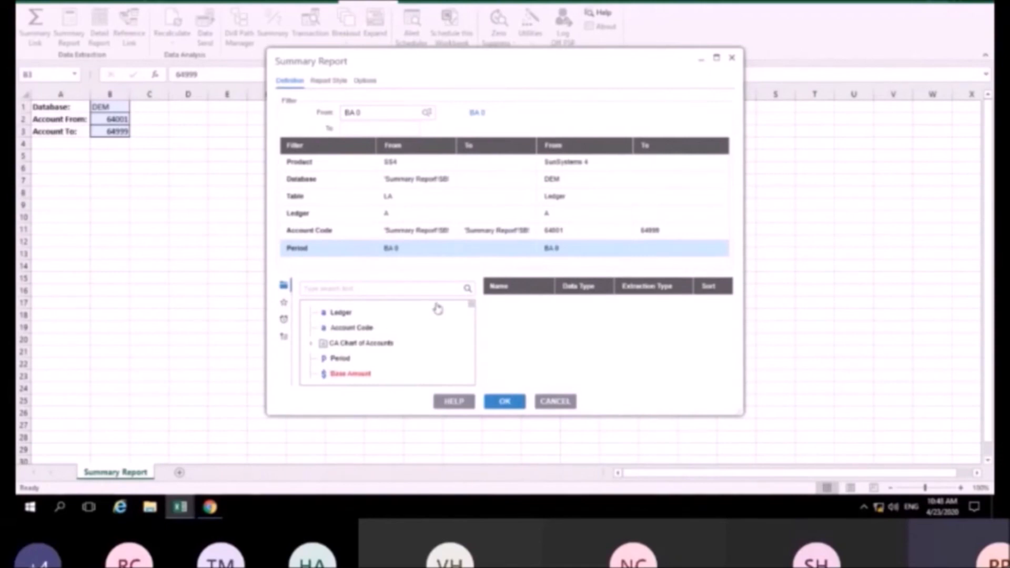
Add Account Code and Base Amount as the summary report's output items.
scroll(401, 345, "down", 5)
scroll(401, 345, "up", 5)
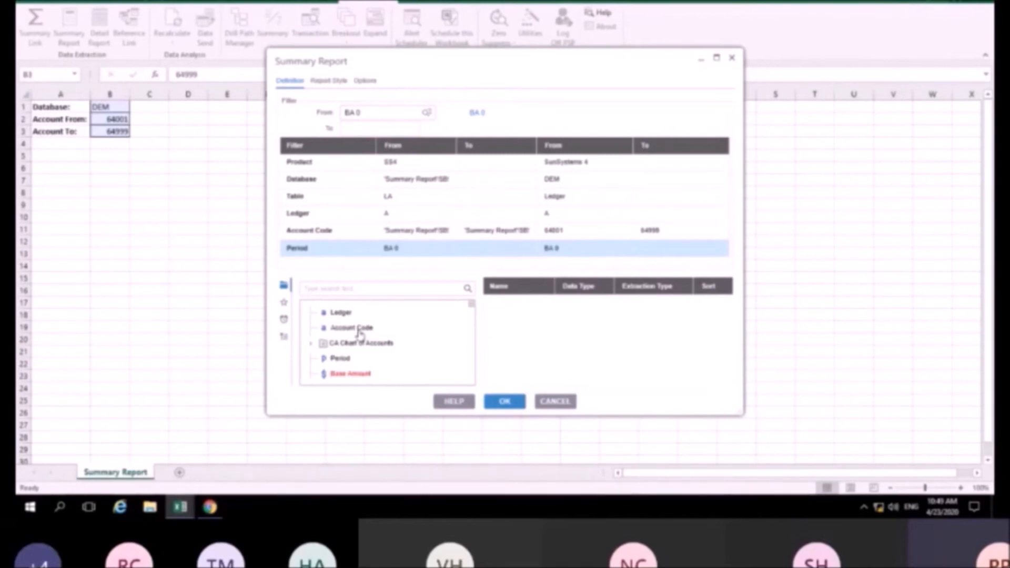
left_click(360, 331)
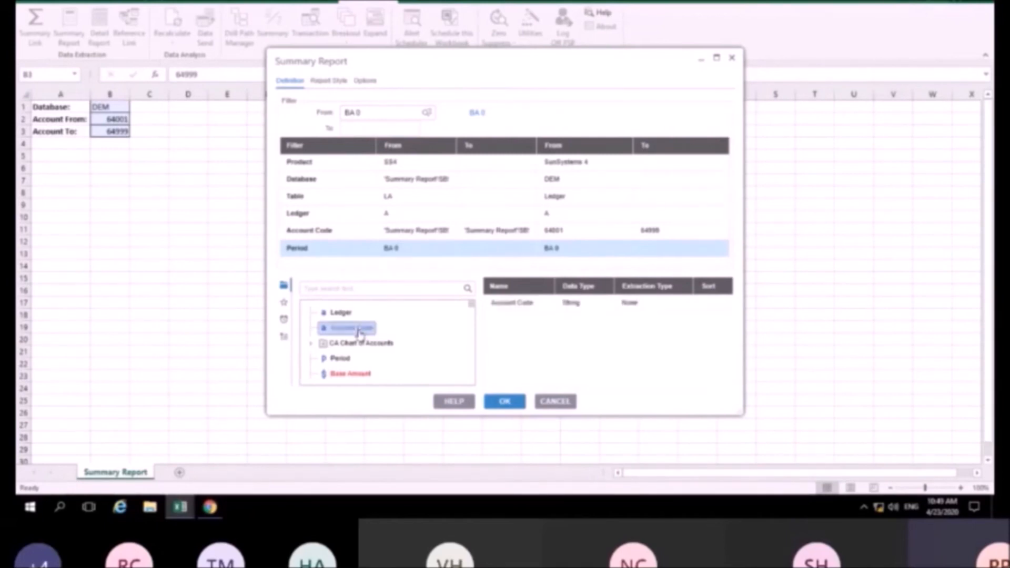
left_click(332, 375, "ctrl")
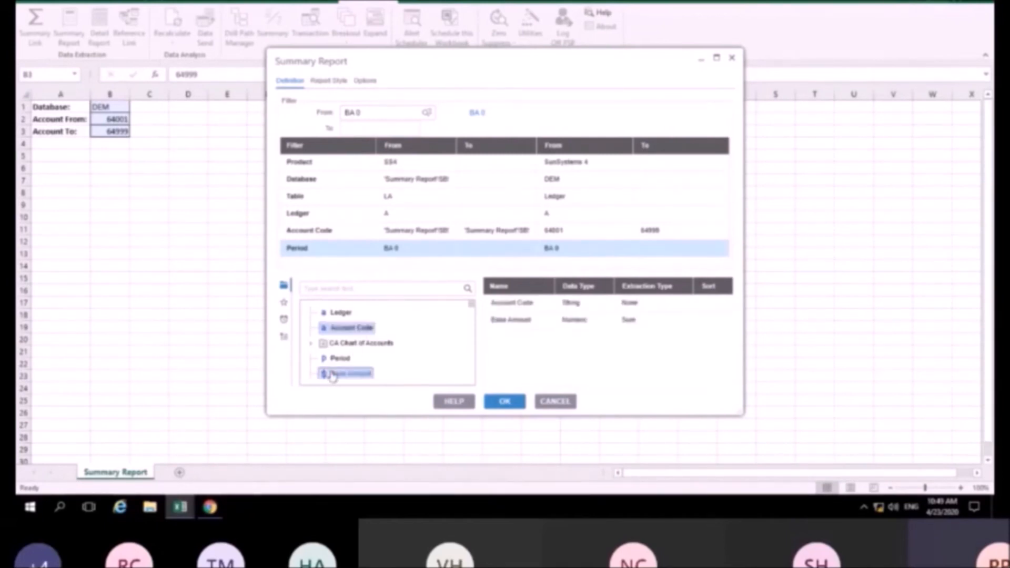
Review the report style and drilldown options, and generate the summary report on the worksheet.
left_click(315, 81)
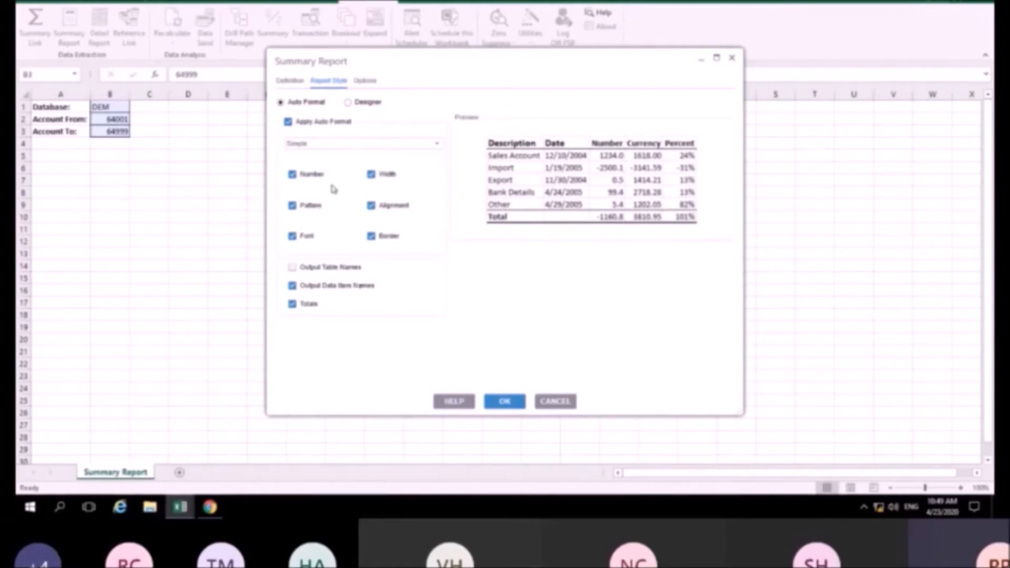
left_click(365, 80)
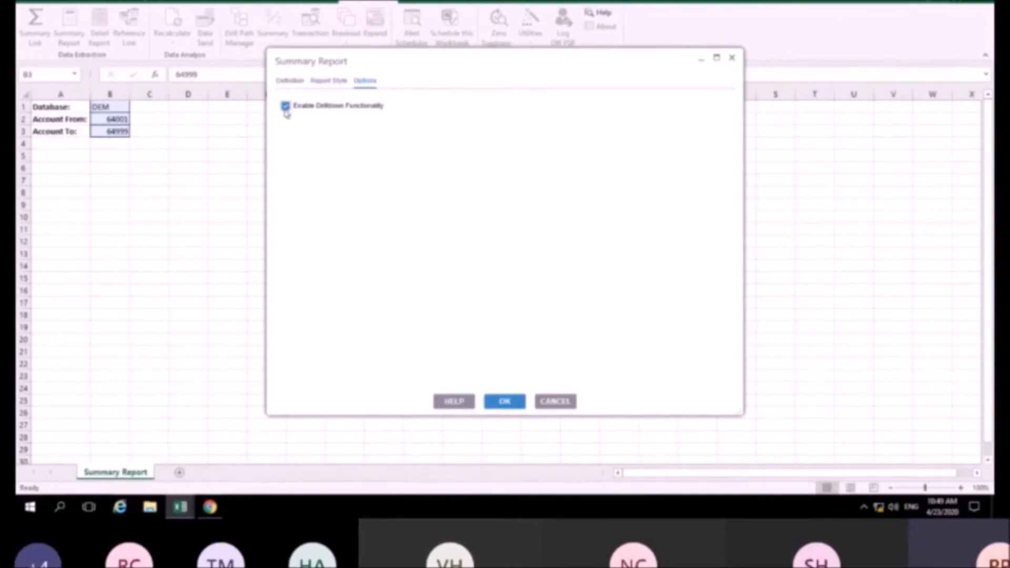
left_click(509, 403)
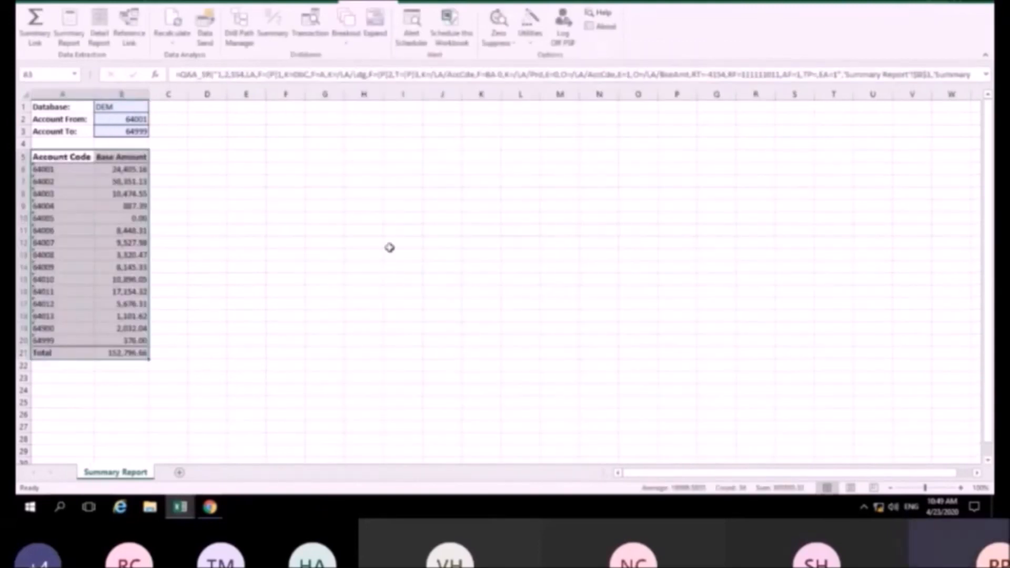
left_click(248, 227)
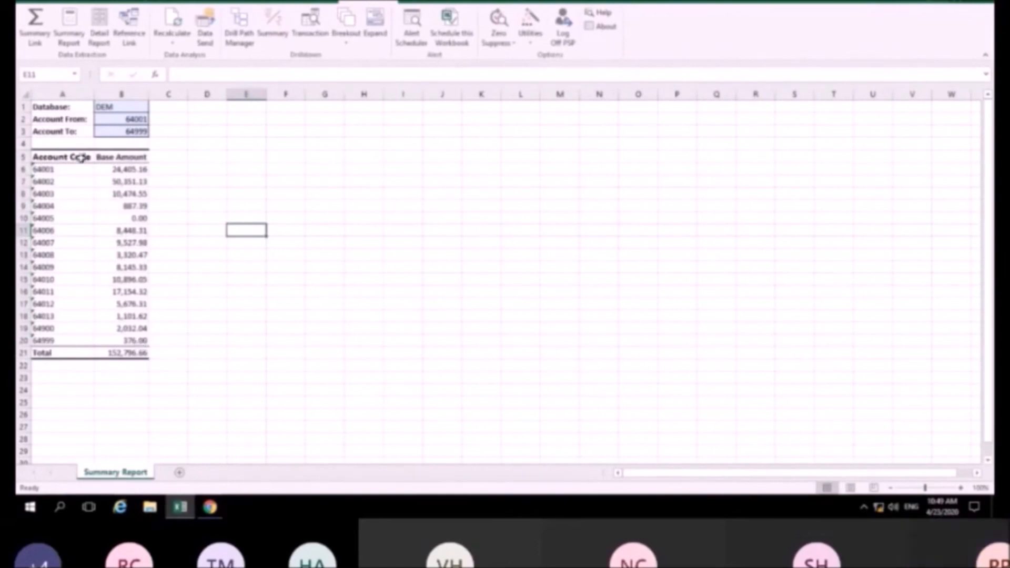
Expand all the Base Amount values of the individual accounts, excluding the total, by Period.
left_click_drag(126, 171, 138, 341)
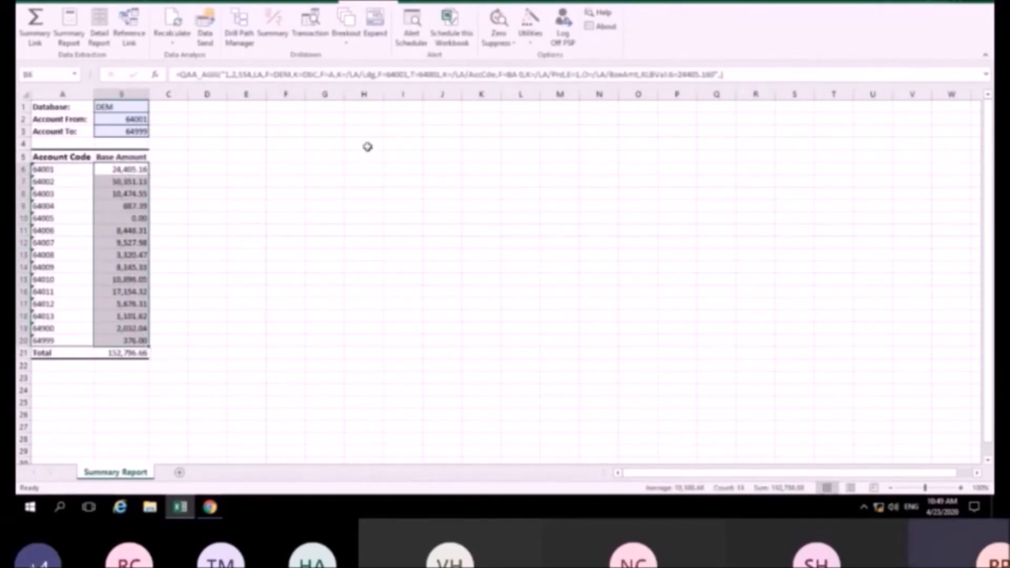
left_click(380, 21)
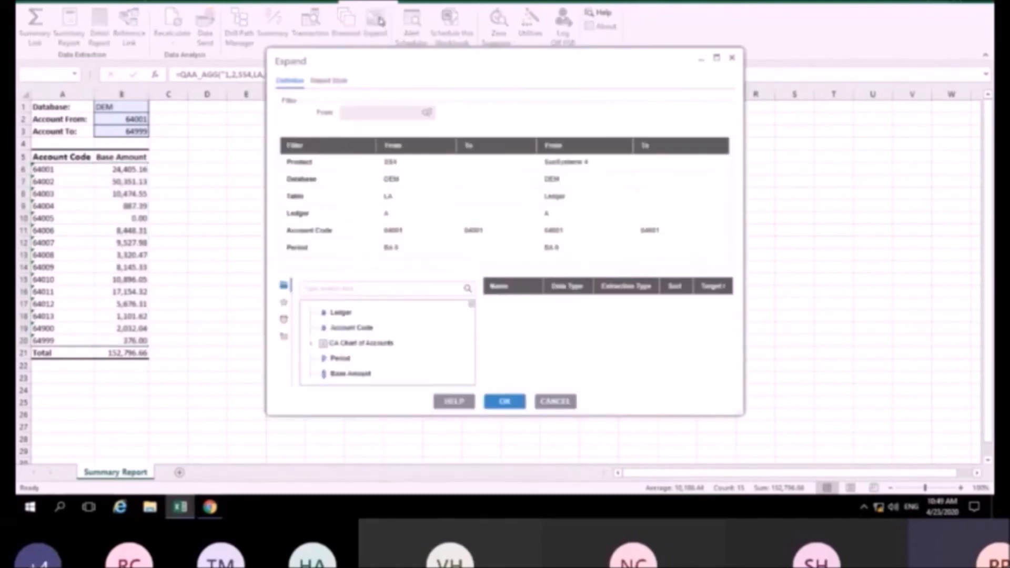
double_click(341, 359)
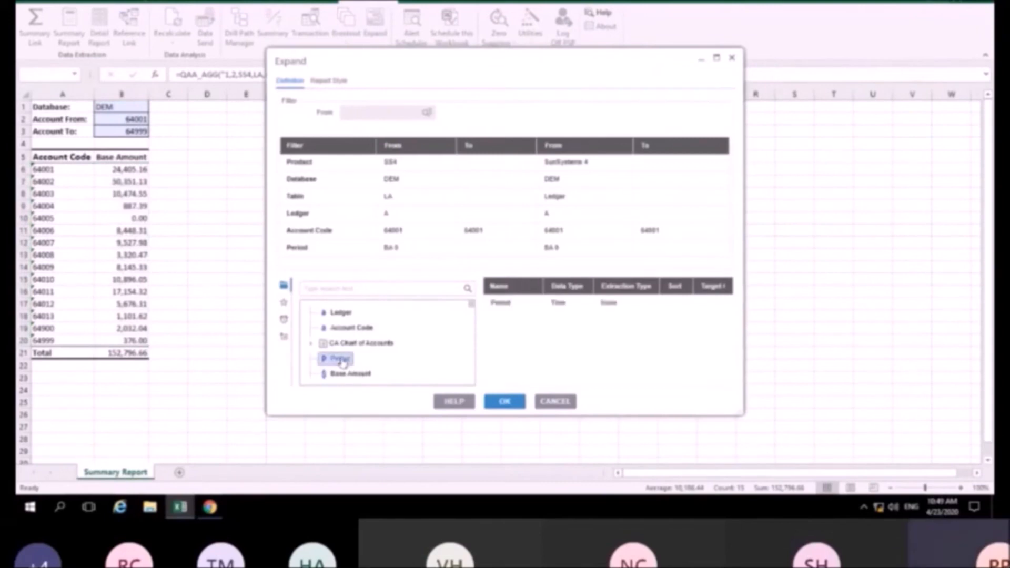
left_click(504, 403)
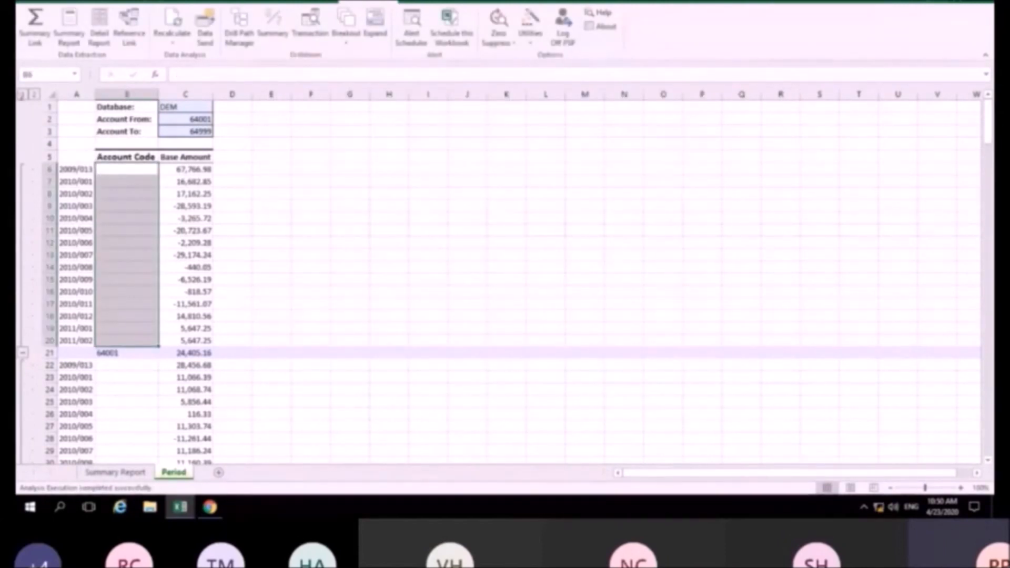
Examine the first account's period rows on the Period sheet and leave the outline collapsed to the account totals.
left_click(22, 94)
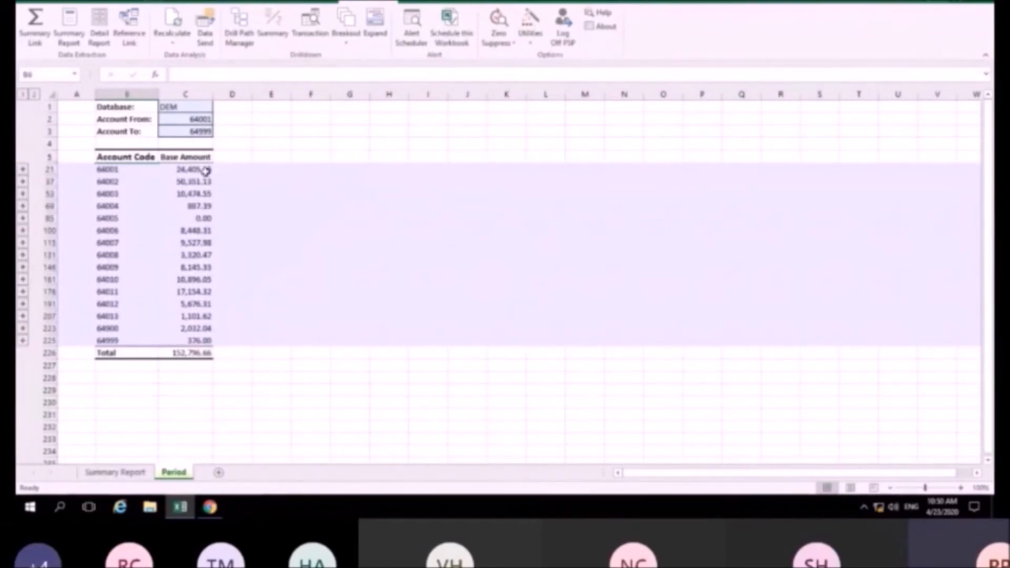
left_click(23, 170)
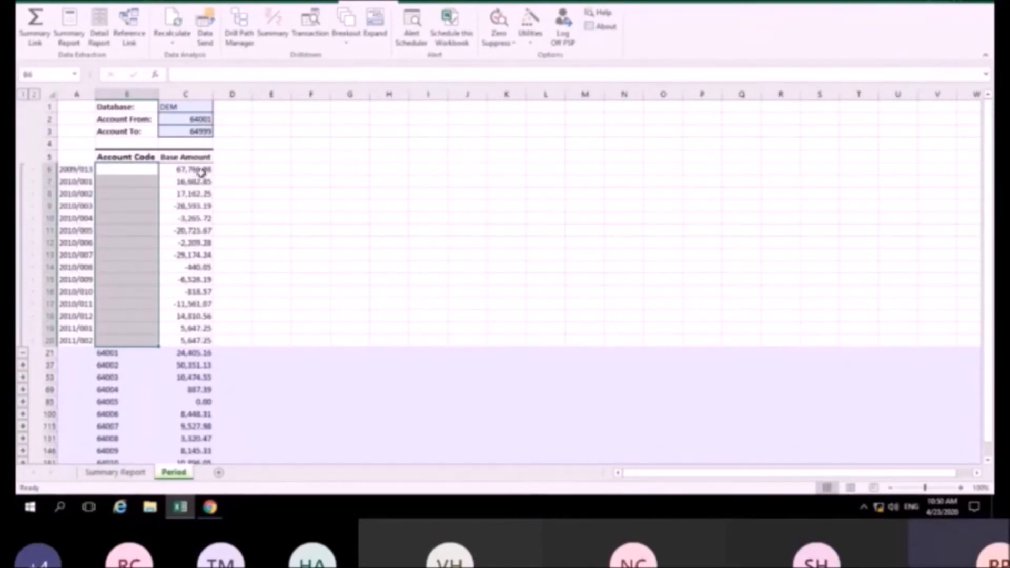
left_click(35, 94)
left_click(24, 94)
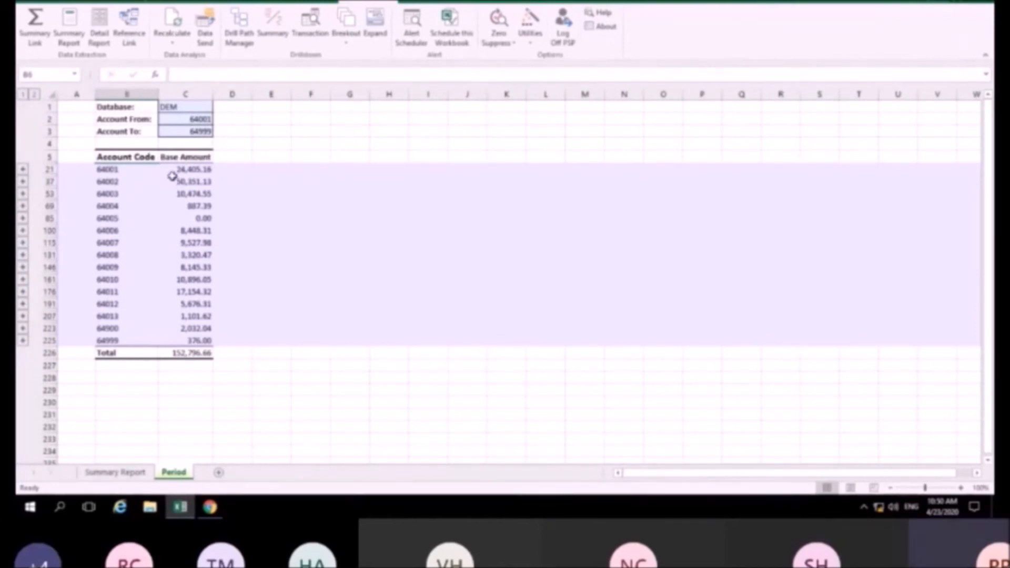
Compare the Summary Report sheet with the Period sheet, examining the first account's period rows and collapsing the outline again.
left_click(108, 473)
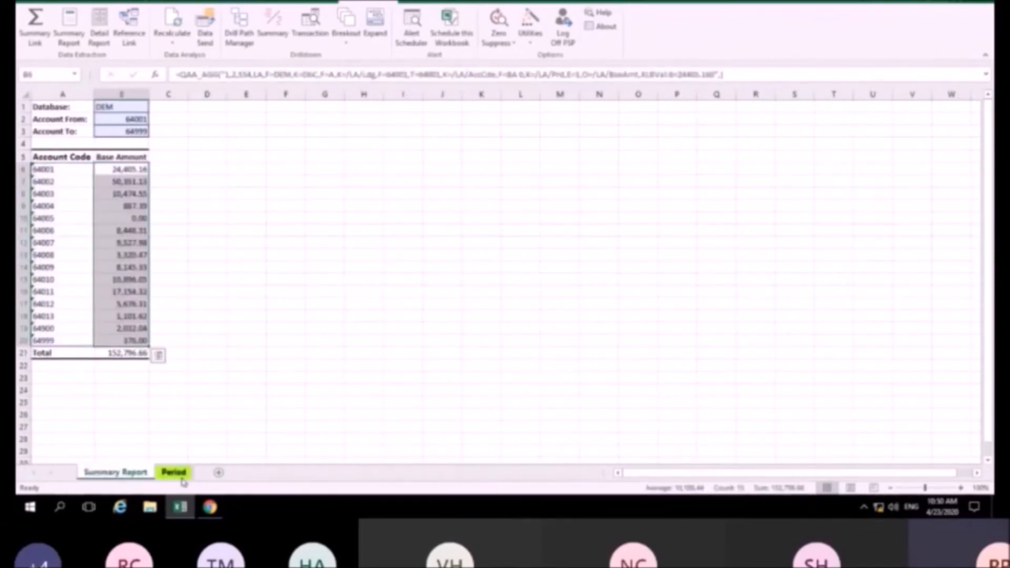
left_click(182, 477)
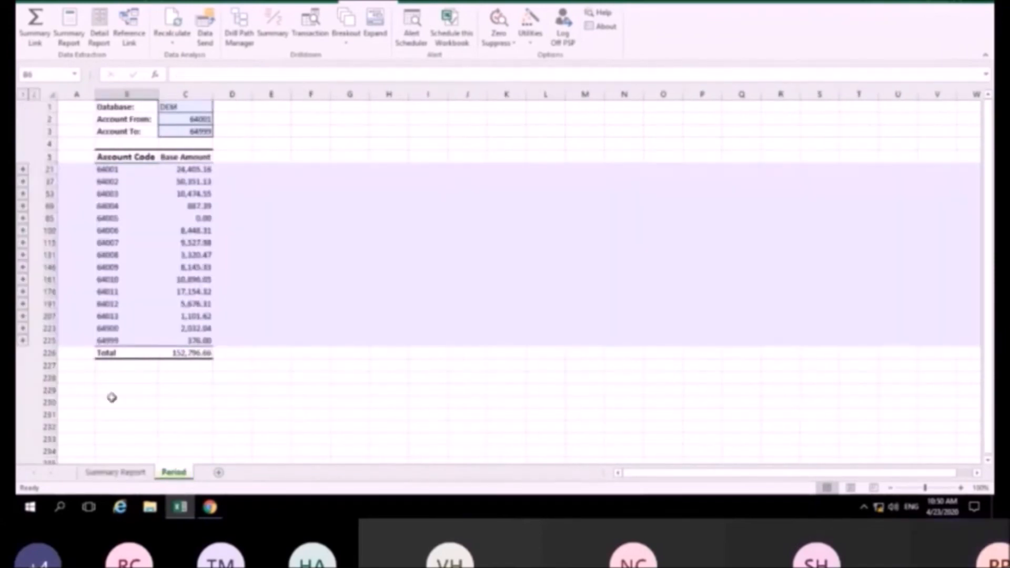
left_click(23, 170)
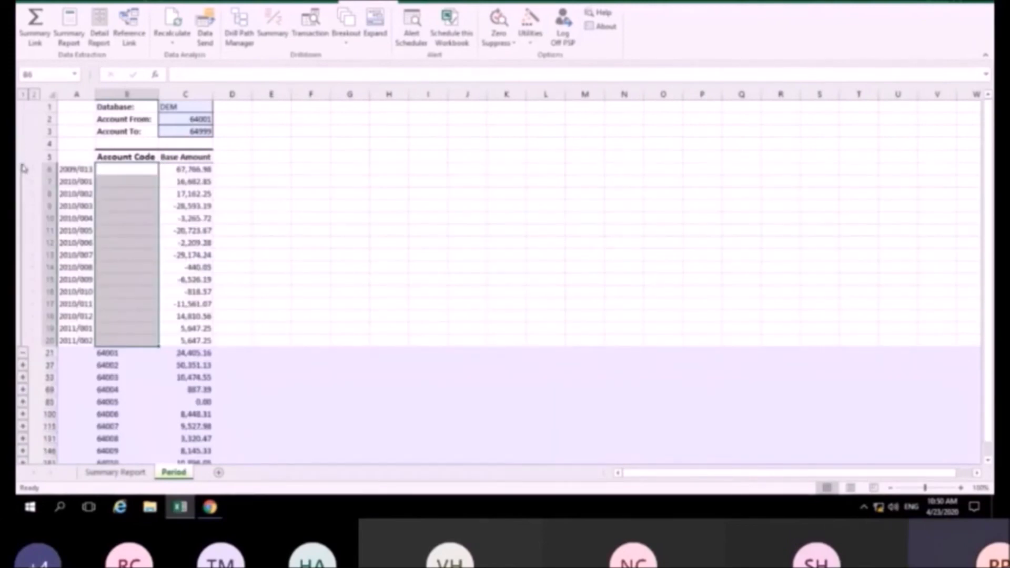
left_click(24, 94)
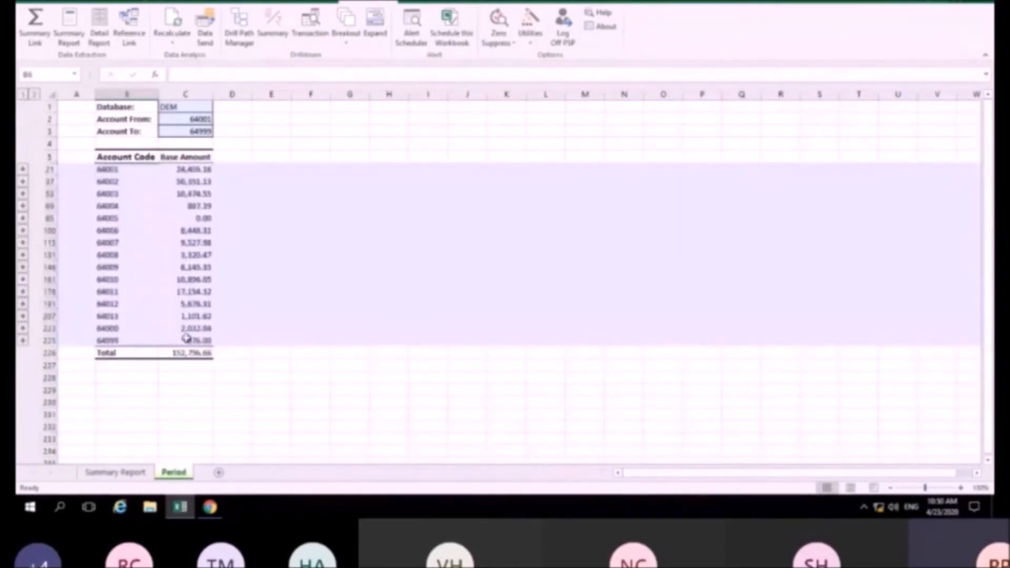
Break out the individual accounts' Base Amount values on the Summary Report sheet into separate sheets by Period, excluding the total.
left_click(107, 473)
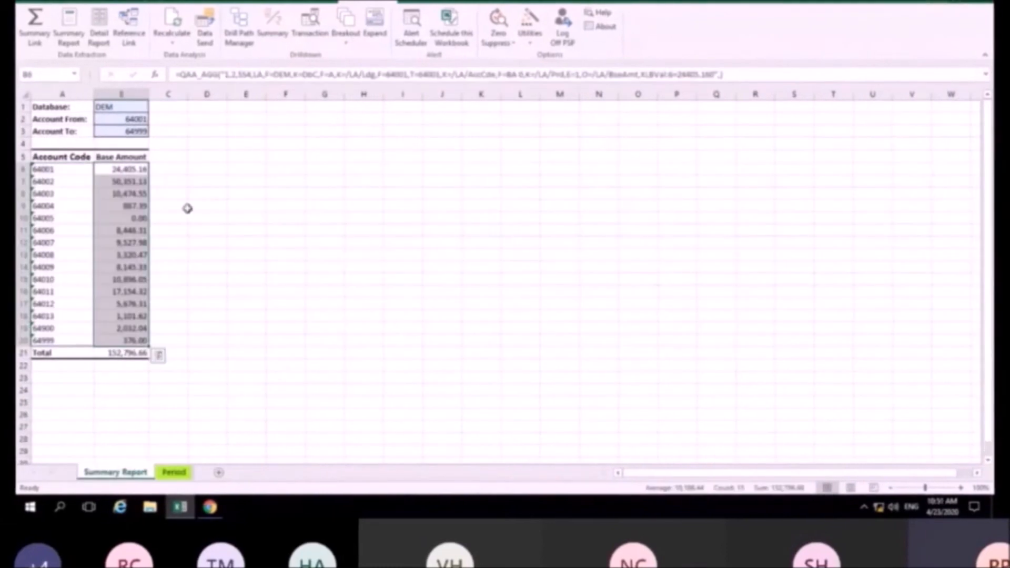
left_click(126, 167)
left_click_drag(123, 318, 125, 340)
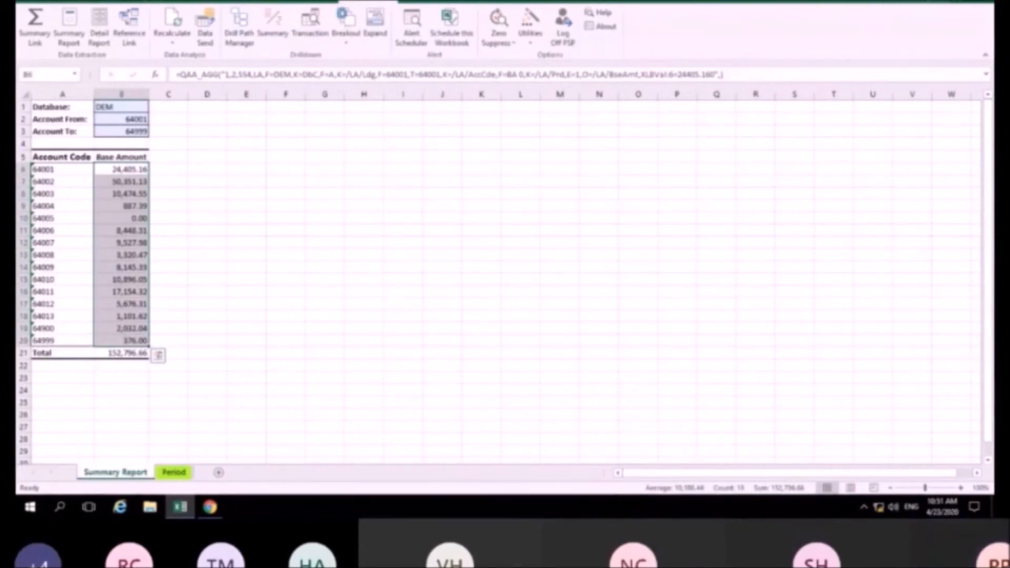
left_click(345, 30)
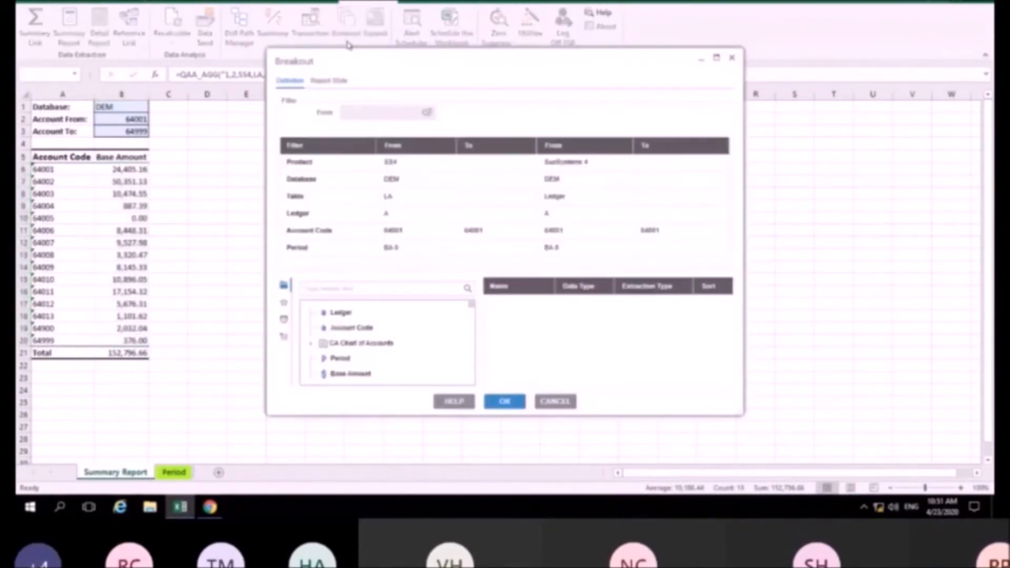
double_click(343, 361)
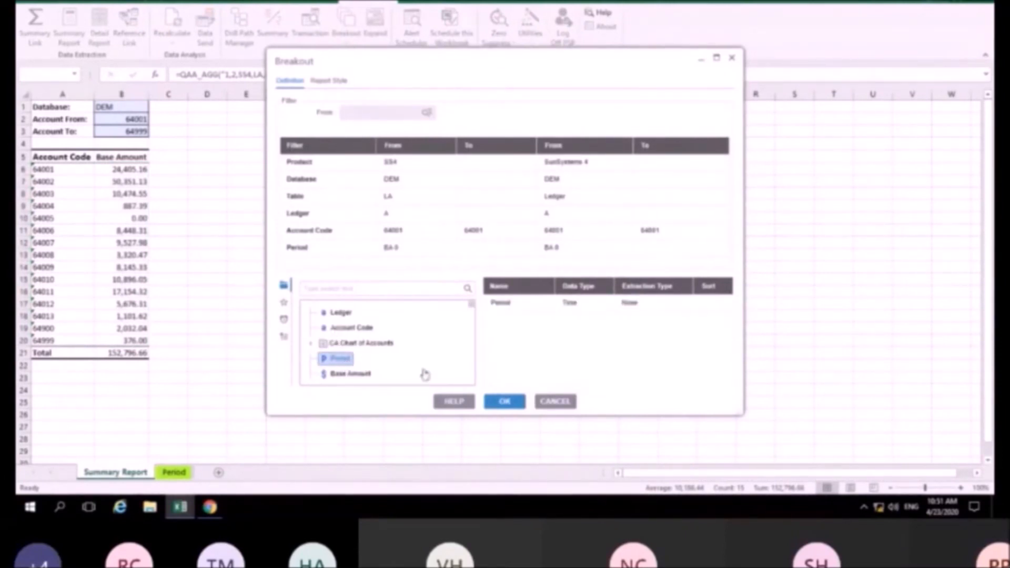
left_click(506, 400)
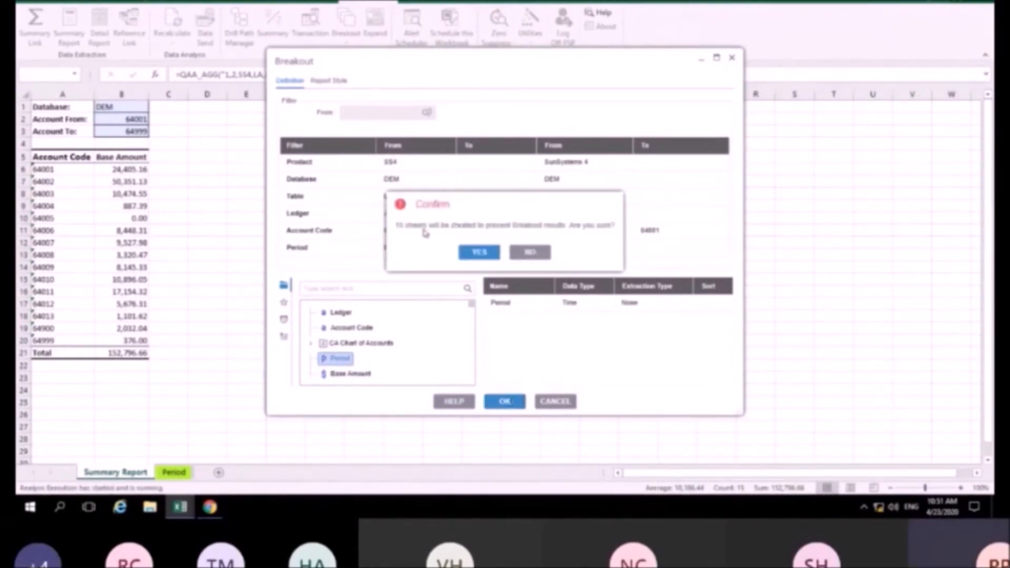
left_click(480, 253)
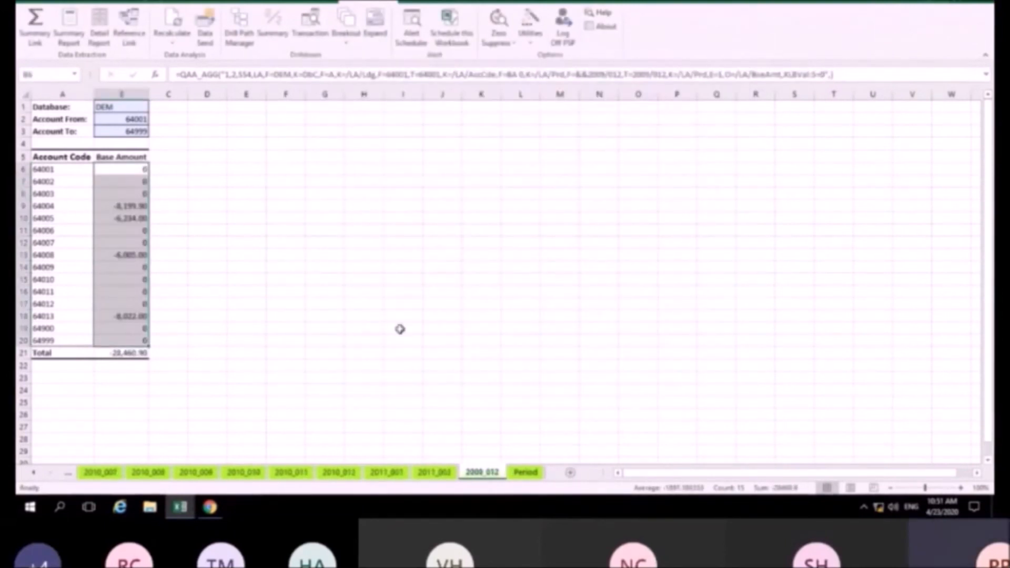
Examine the account amounts on several period breakout sheets, including 2010_012 and 2010_011.
left_click(434, 472)
left_click(376, 472)
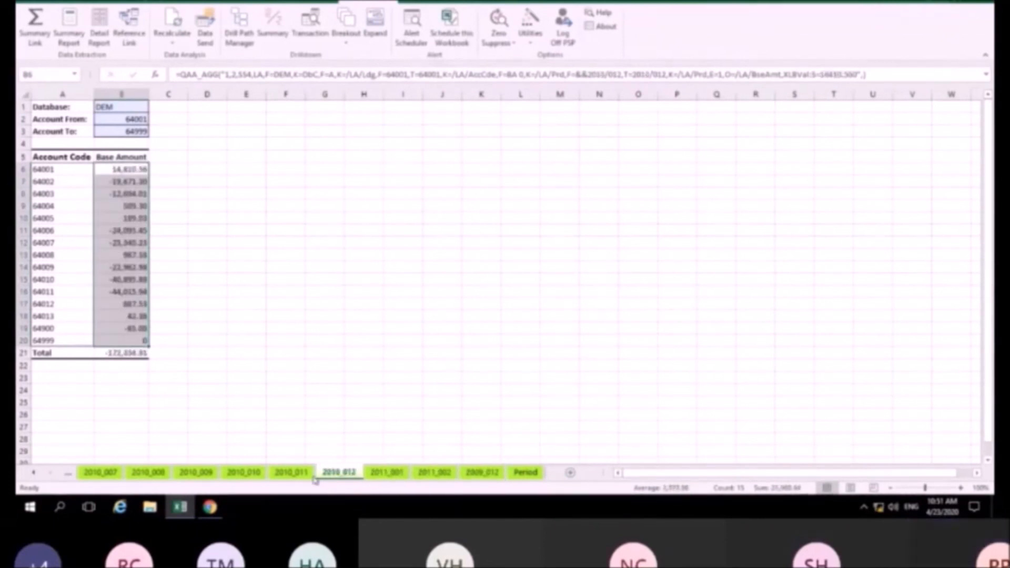
left_click(338, 472)
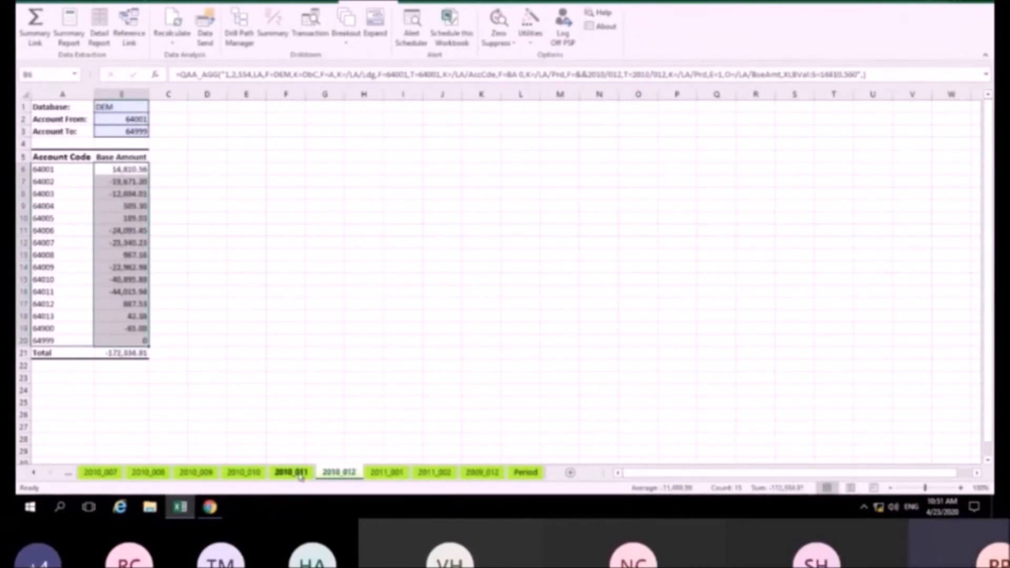
left_click(292, 472)
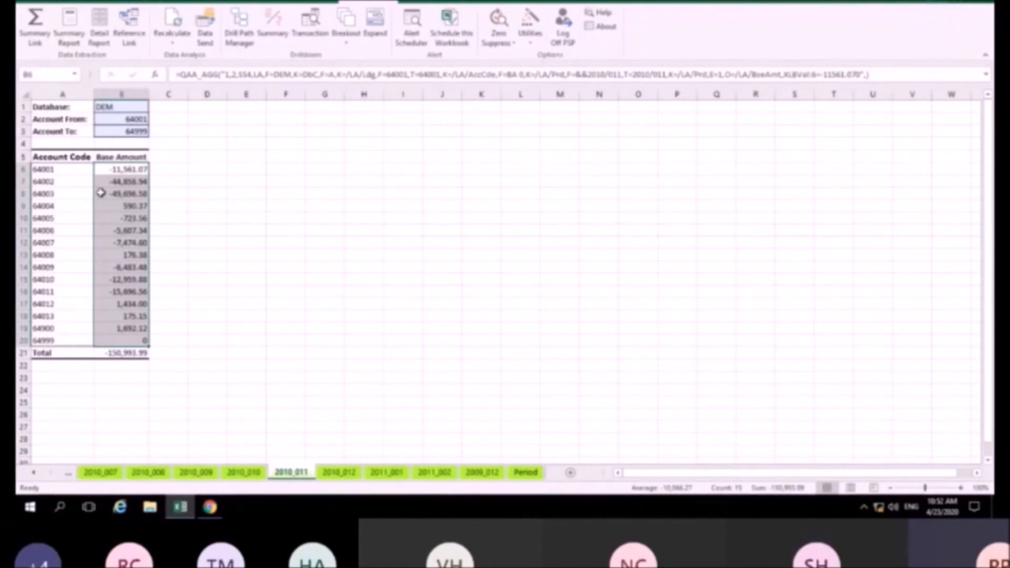
Return to the Summary Report sheet and select the first account's Base Amount.
left_click(33, 474)
left_click(33, 473)
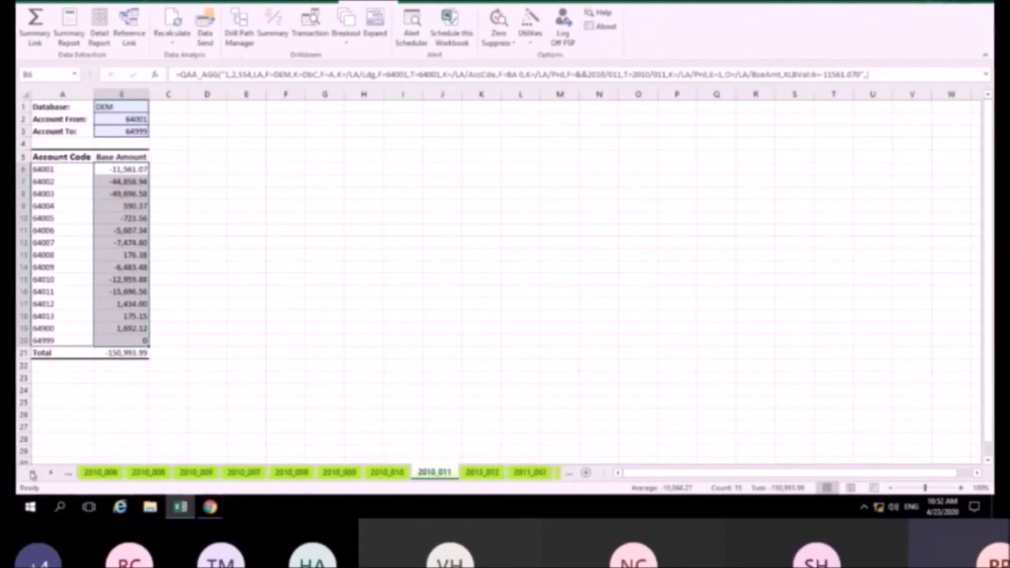
left_click(32, 473)
left_click(33, 474)
left_click(33, 473)
left_click(32, 474)
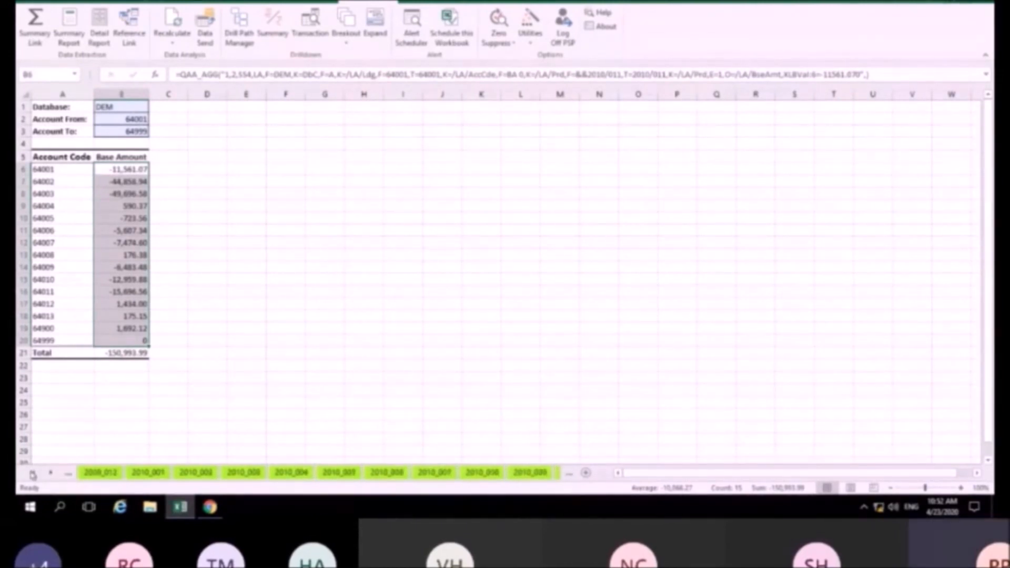
left_click(35, 474)
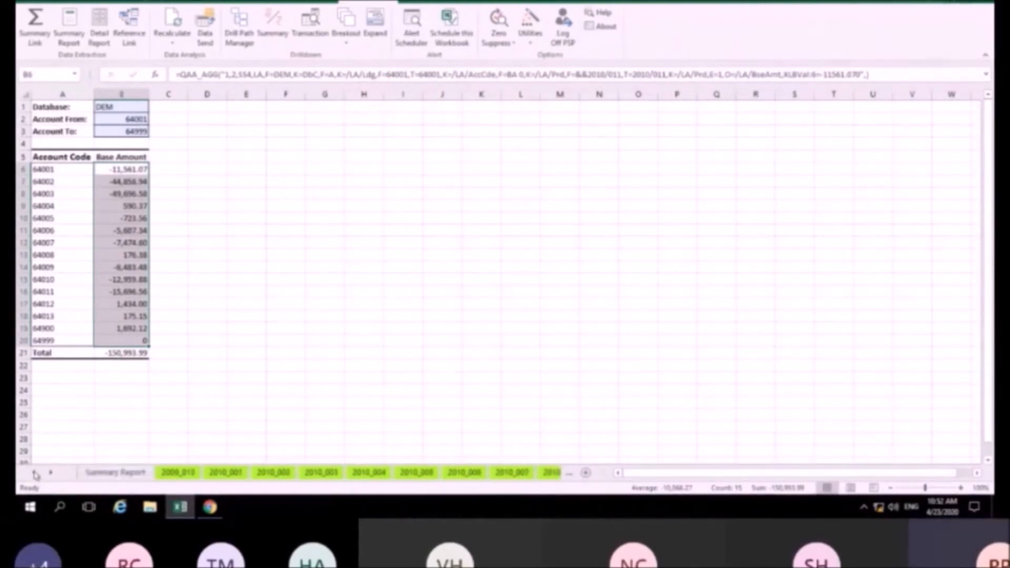
left_click(87, 475)
left_click(286, 254)
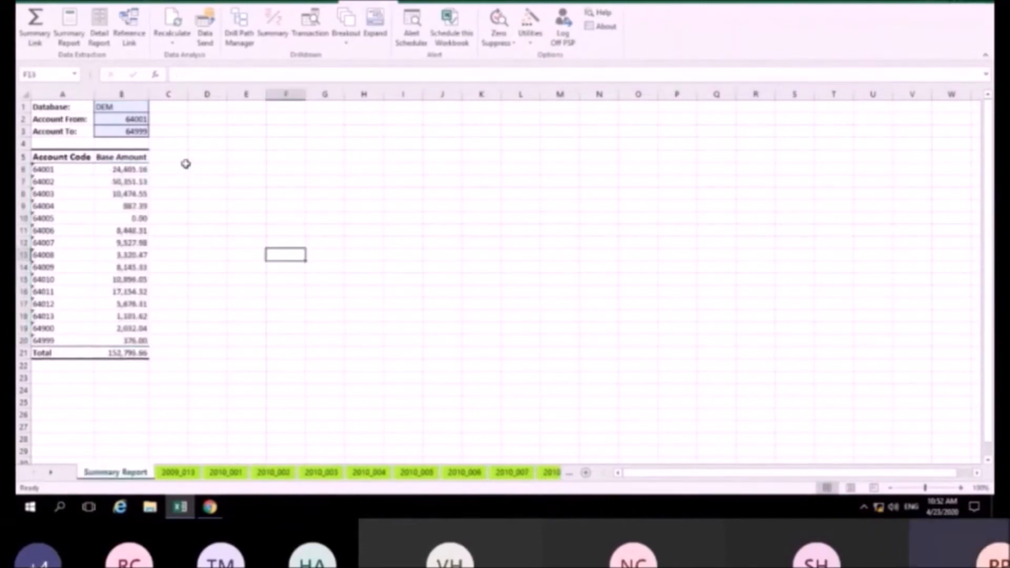
left_click(133, 168)
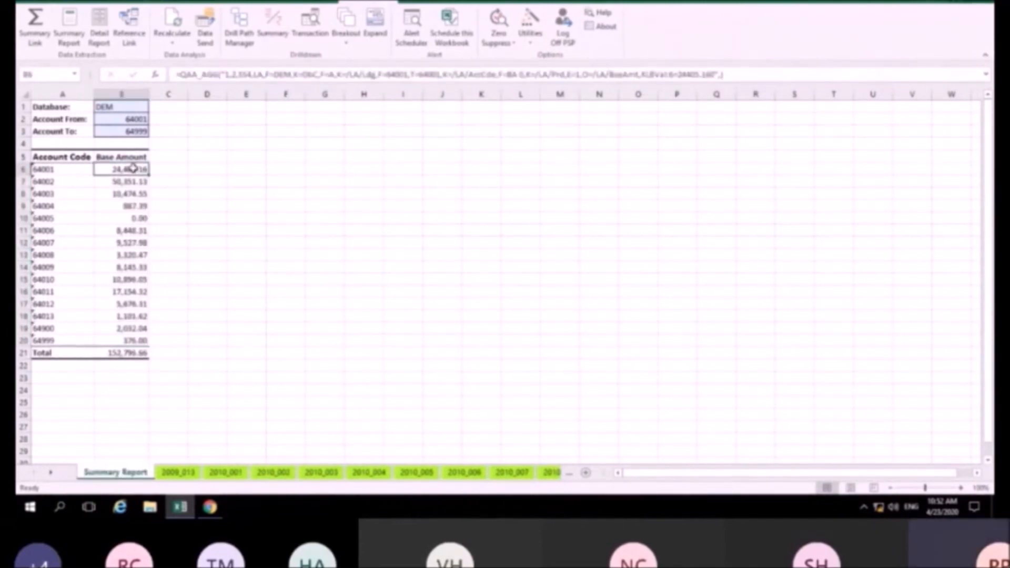
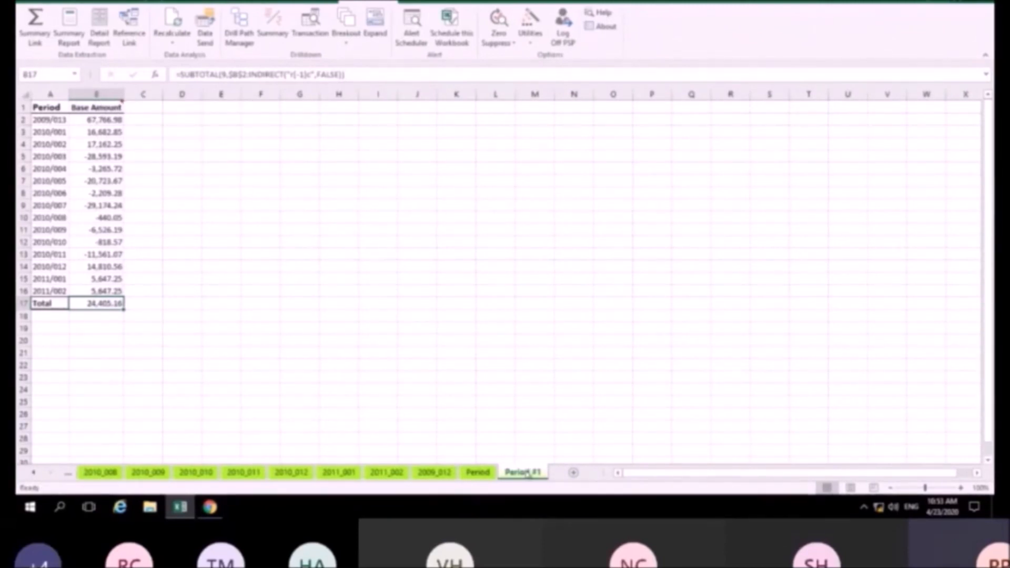
Rename the first account's period drilldown sheet as 64001 by Period.
right_click(529, 473)
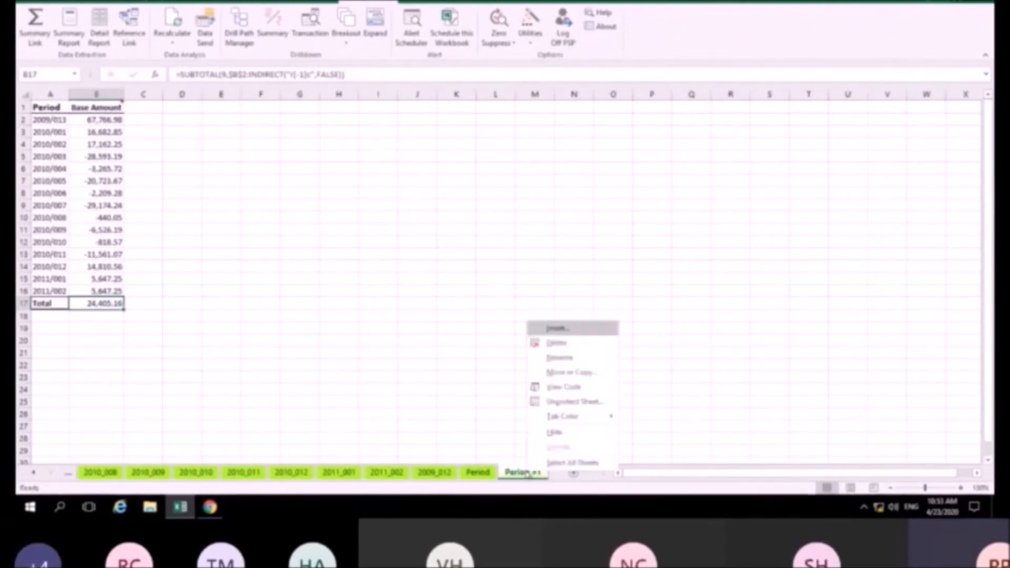
left_click(574, 357)
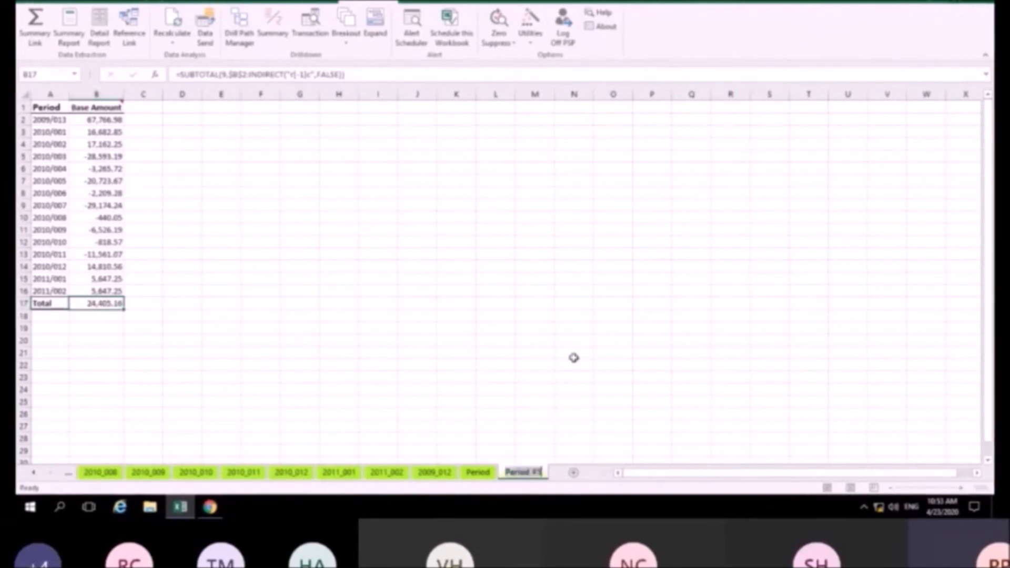
type("640")
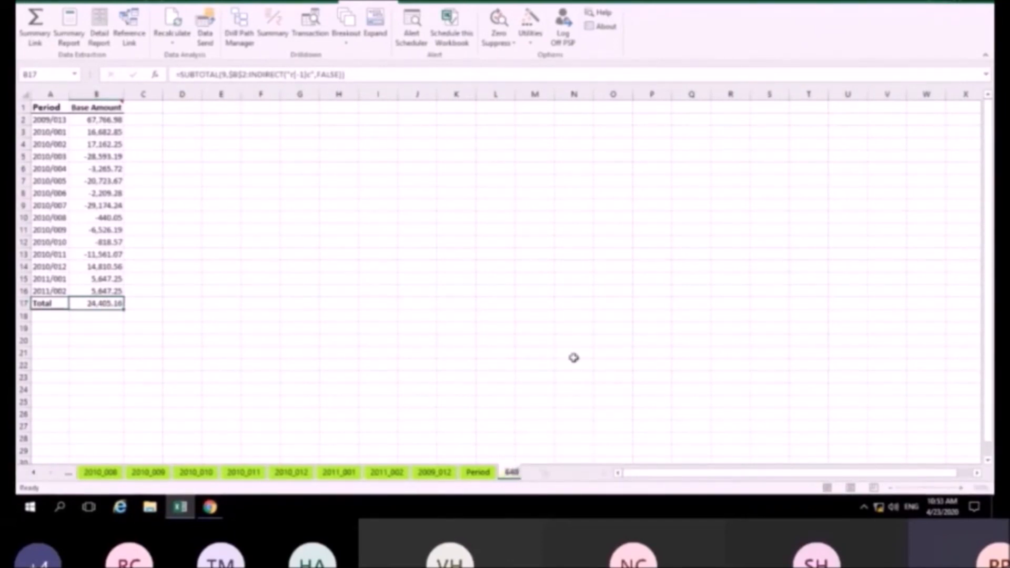
type("01 by Period")
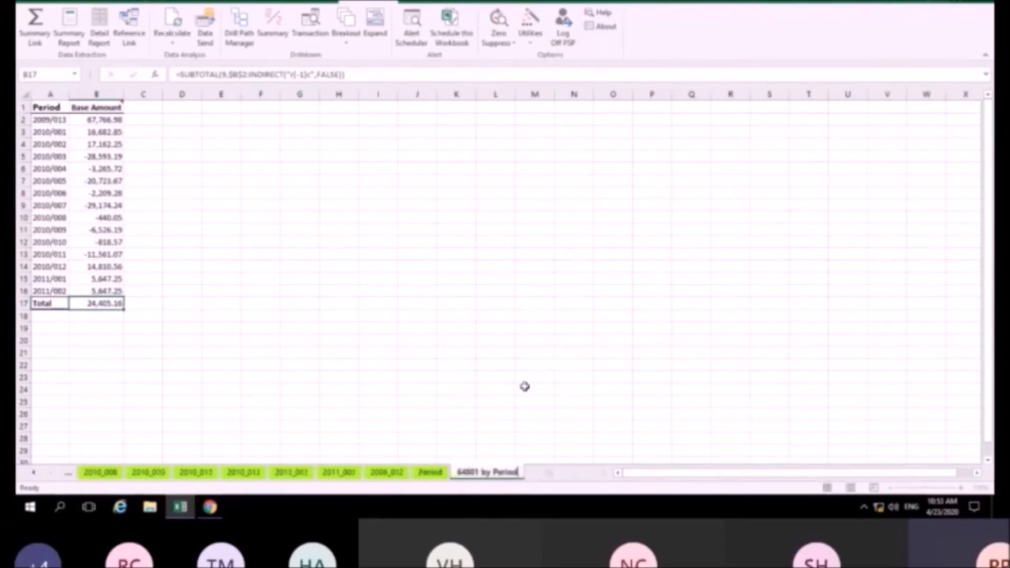
left_click(259, 390)
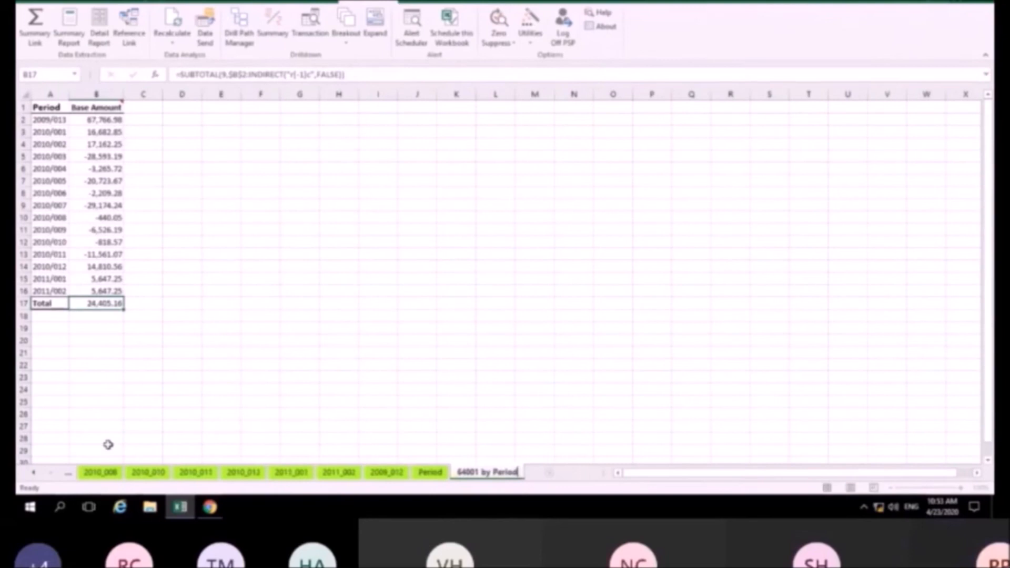
Go back from the period drilldown sheet to the Summary Report sheet.
left_click(36, 474)
left_click(35, 474)
left_click(35, 474)
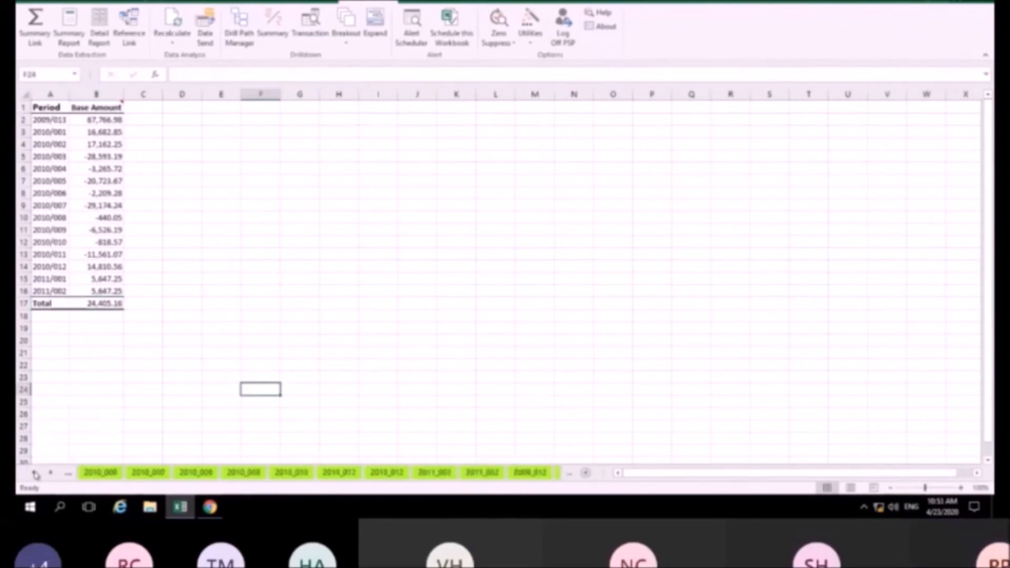
left_click(35, 474)
left_click(35, 474)
left_click(35, 474)
left_click(35, 474)
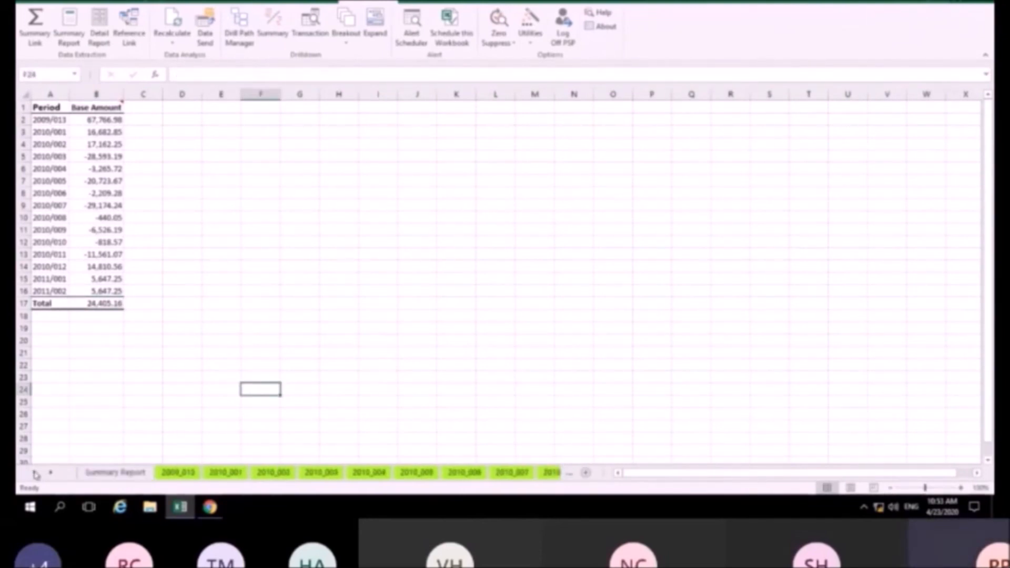
left_click(105, 473)
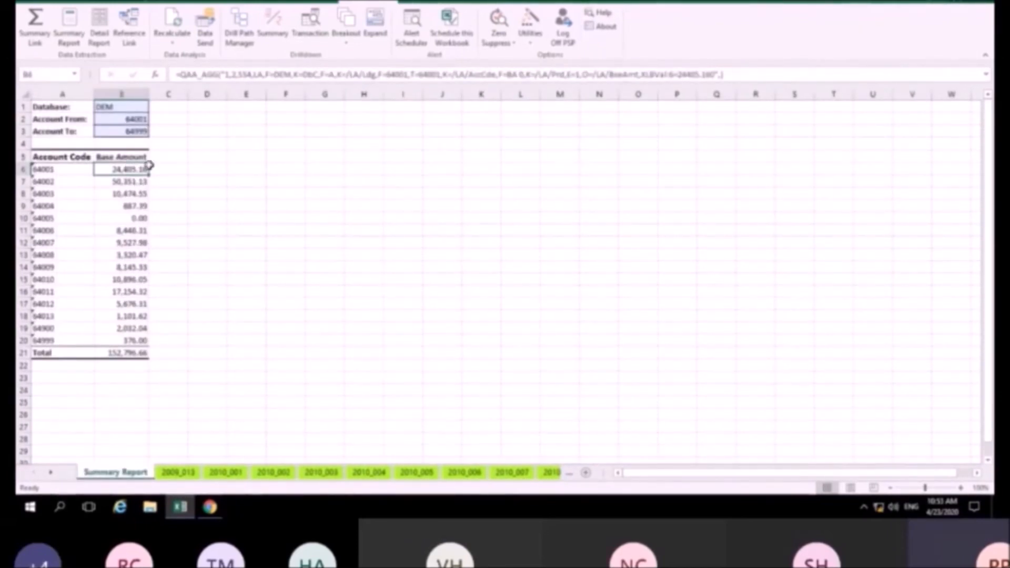
Start a transaction drilldown on the first account's Base Amount and add Period and Transaction Date to its output.
left_click(311, 35)
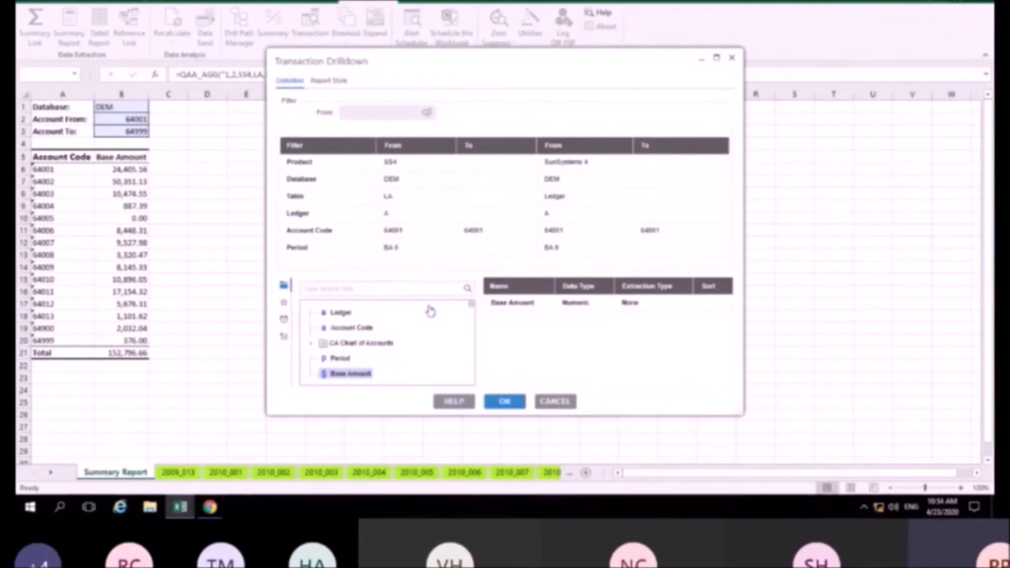
scroll(415, 311, "down", 1)
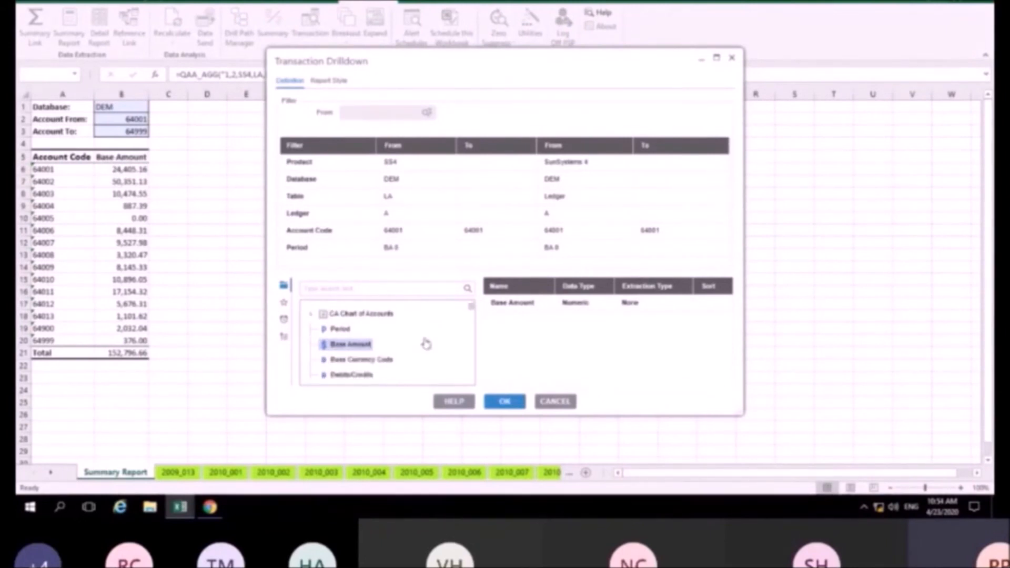
left_click(340, 330)
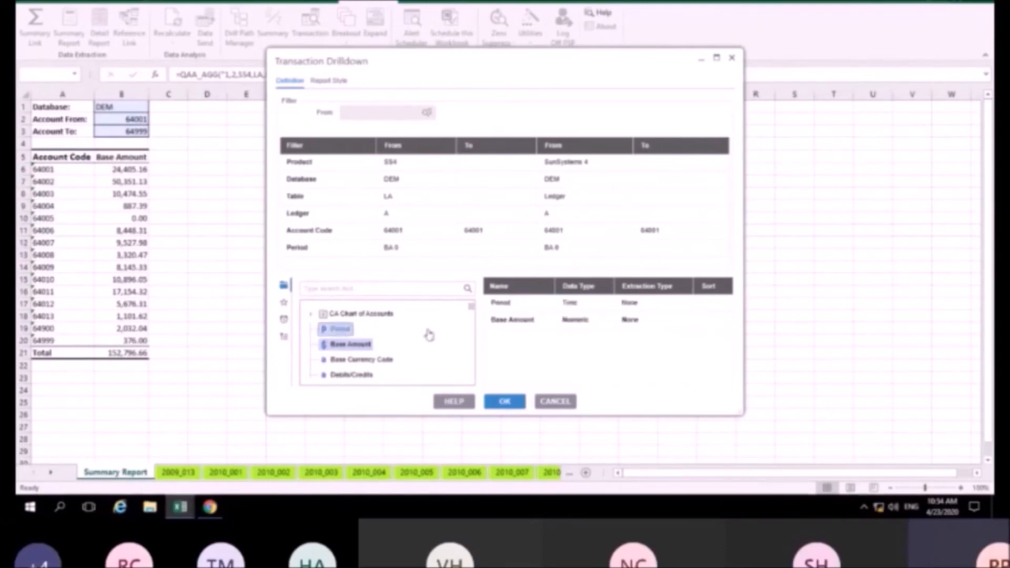
scroll(429, 336, "down", 1)
scroll(429, 335, "down", 2)
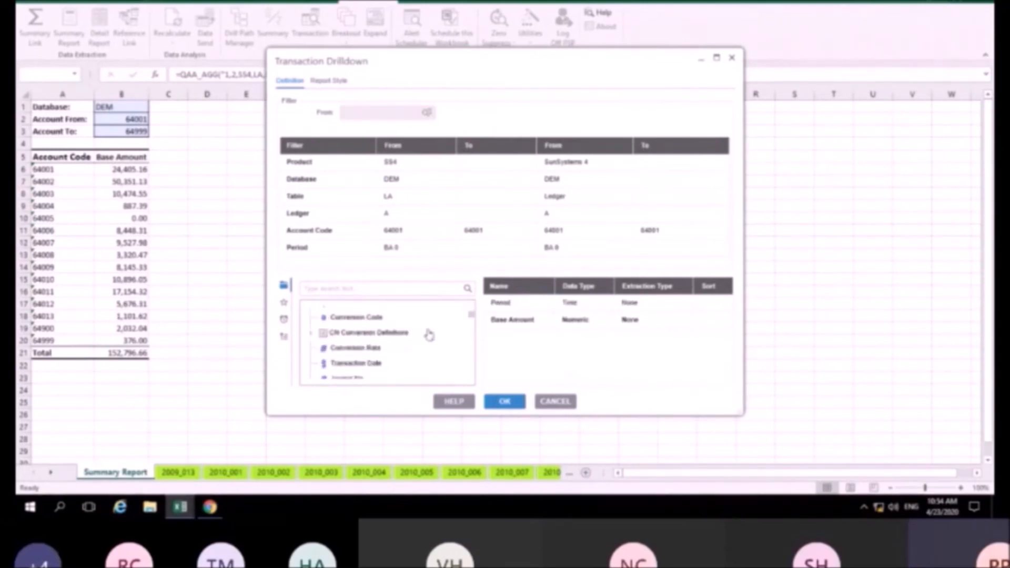
scroll(429, 335, "down", 1)
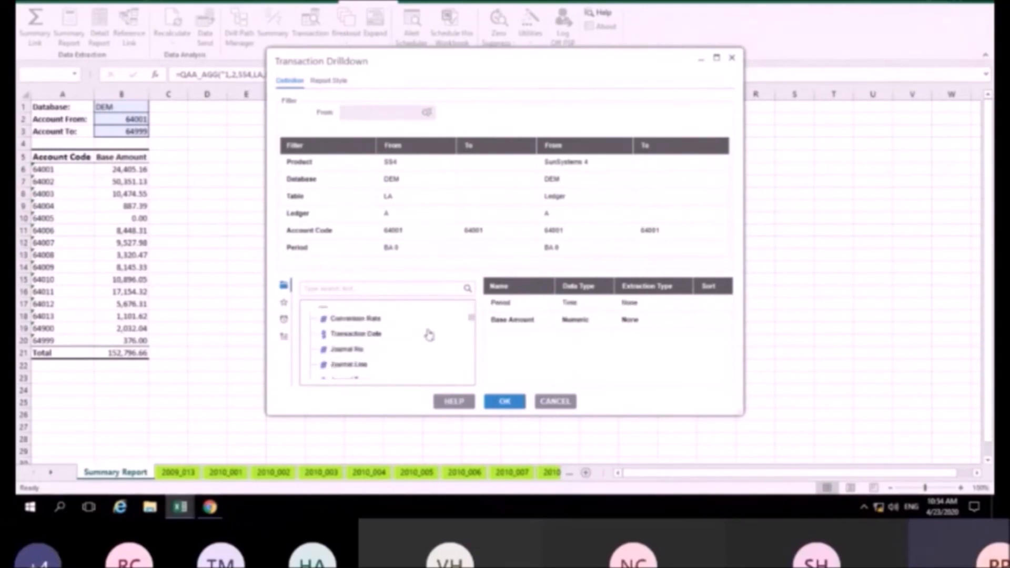
double_click(363, 335)
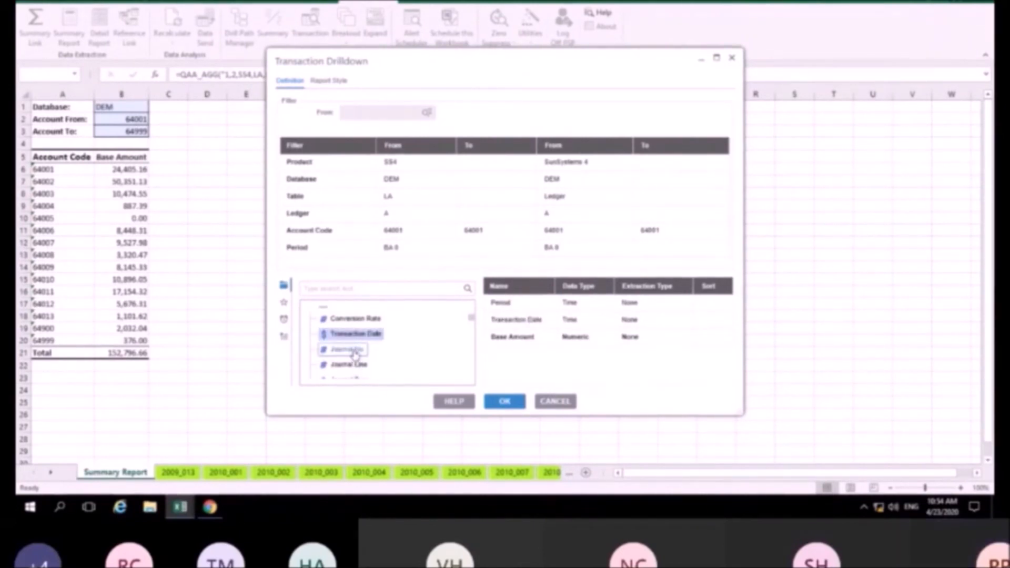
Add Journal No., Journal Line, Transaction Reference and Description to the drilldown's output fields.
double_click(350, 349)
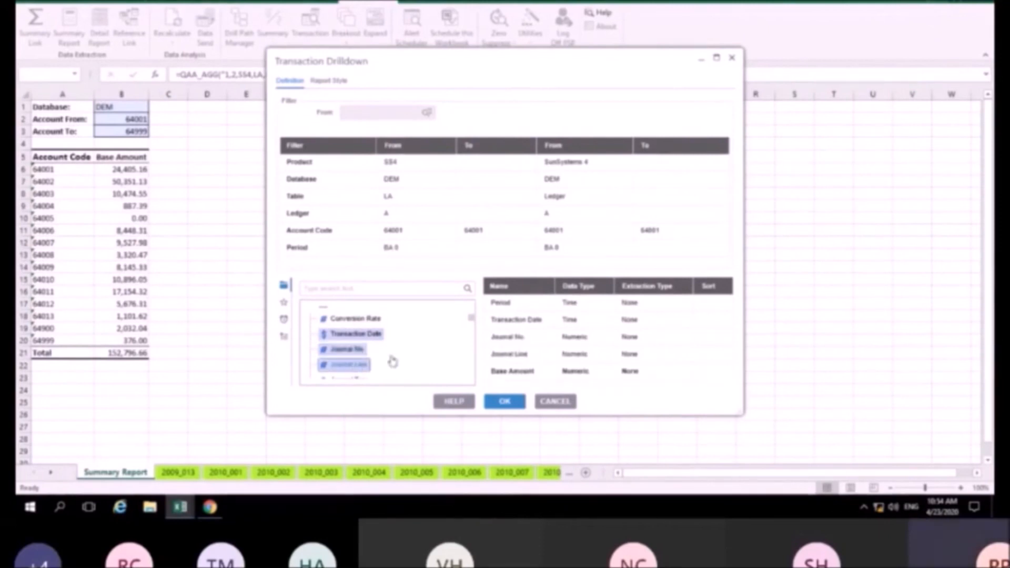
double_click(357, 365)
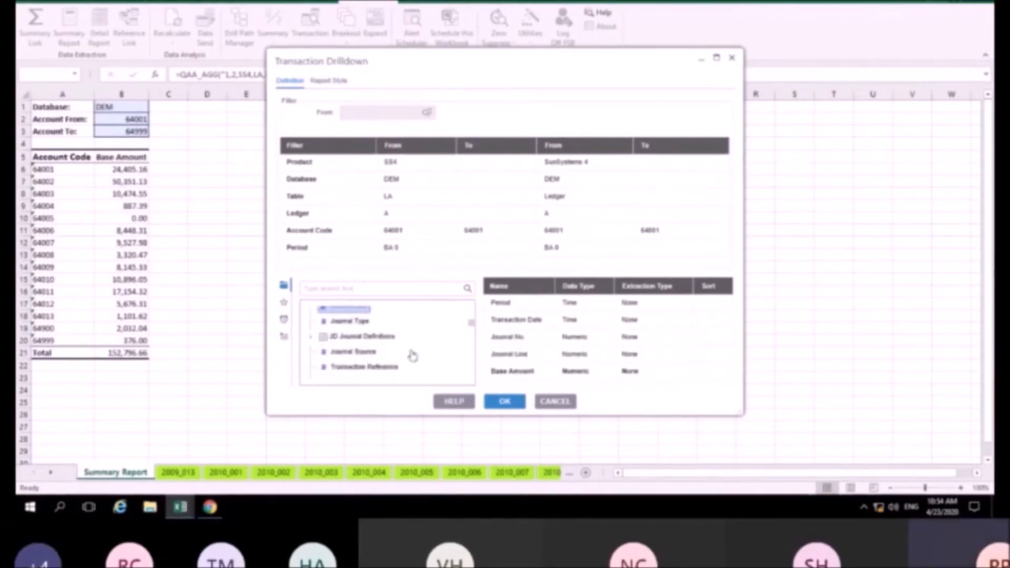
double_click(361, 367)
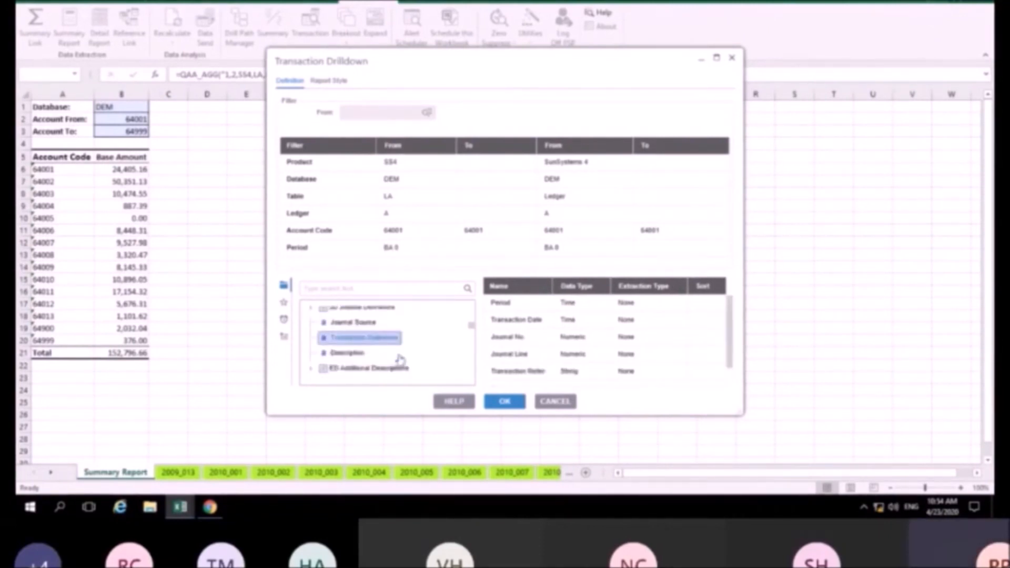
double_click(339, 326)
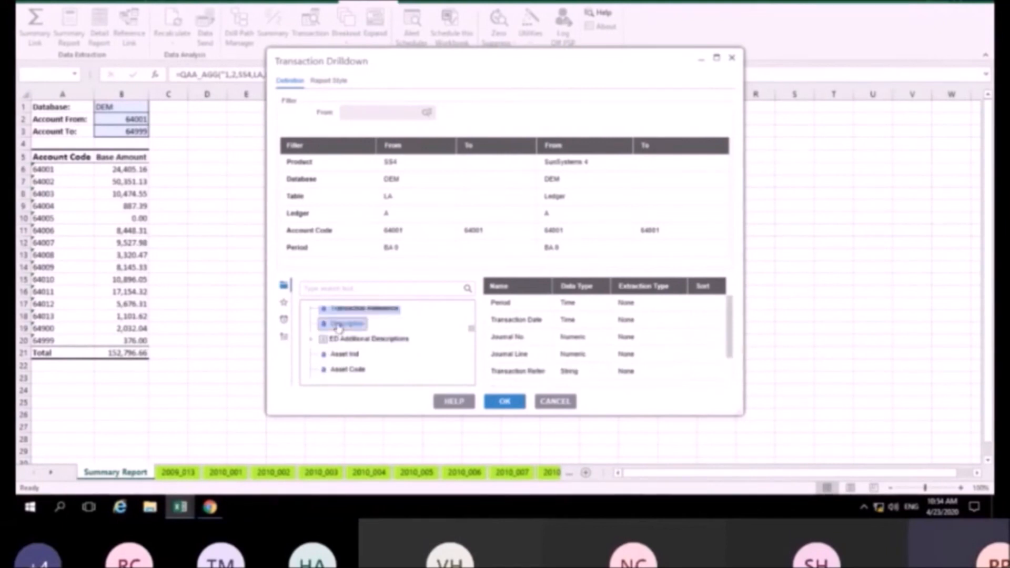
Sort the transaction drilldown by Journal No. in ascending order and run it.
double_click(715, 342)
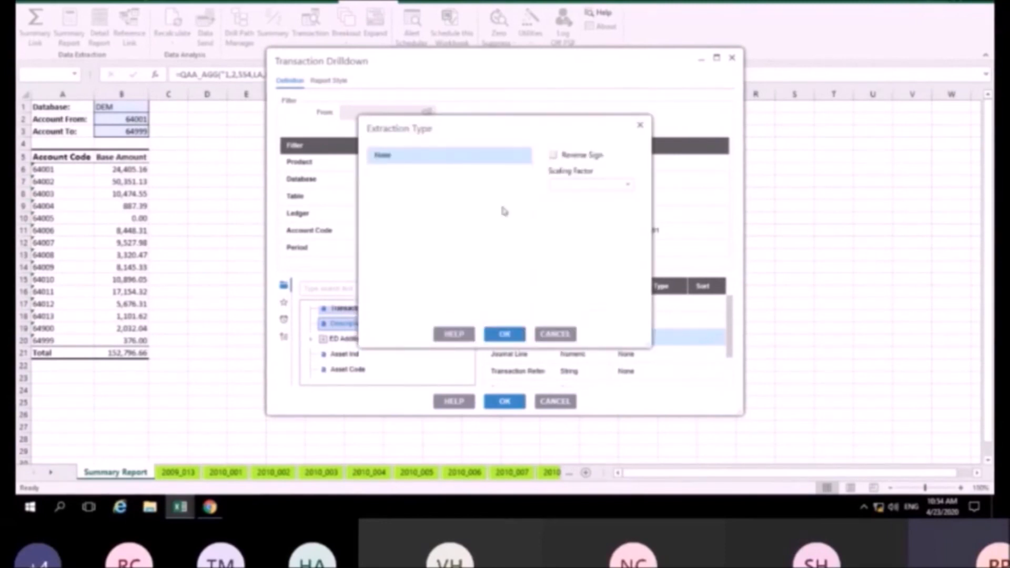
left_click(504, 334)
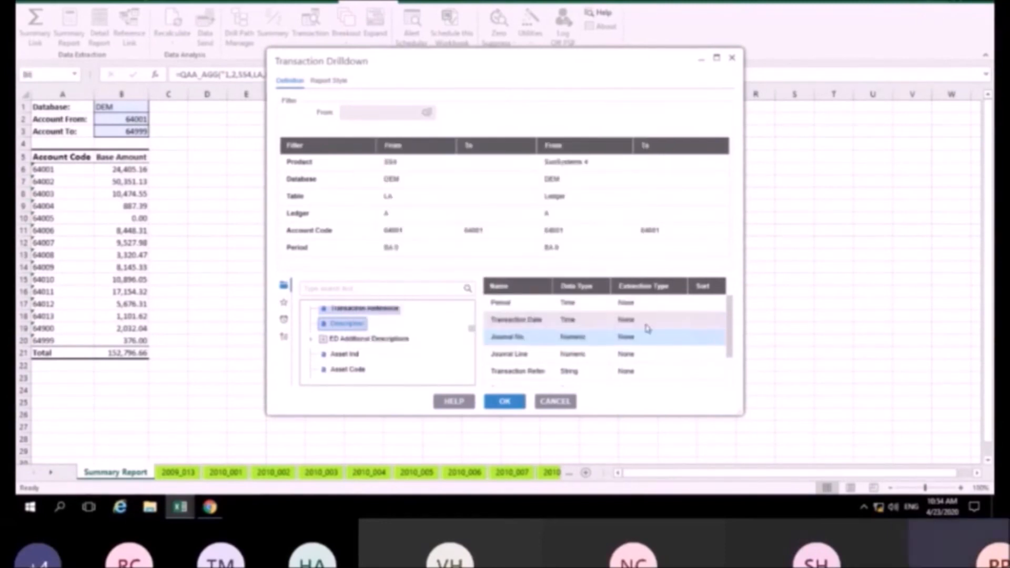
right_click(705, 338)
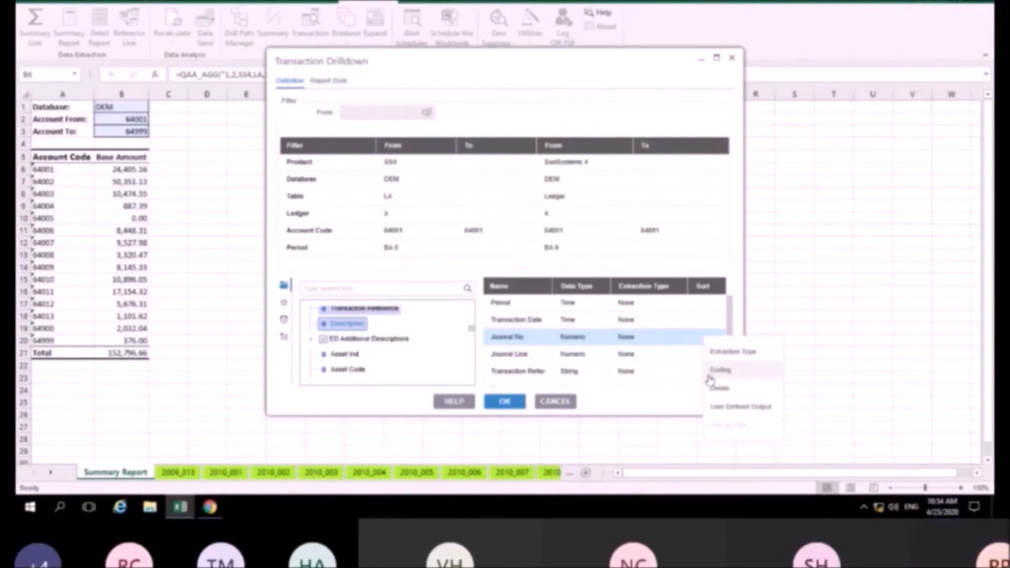
left_click(720, 365)
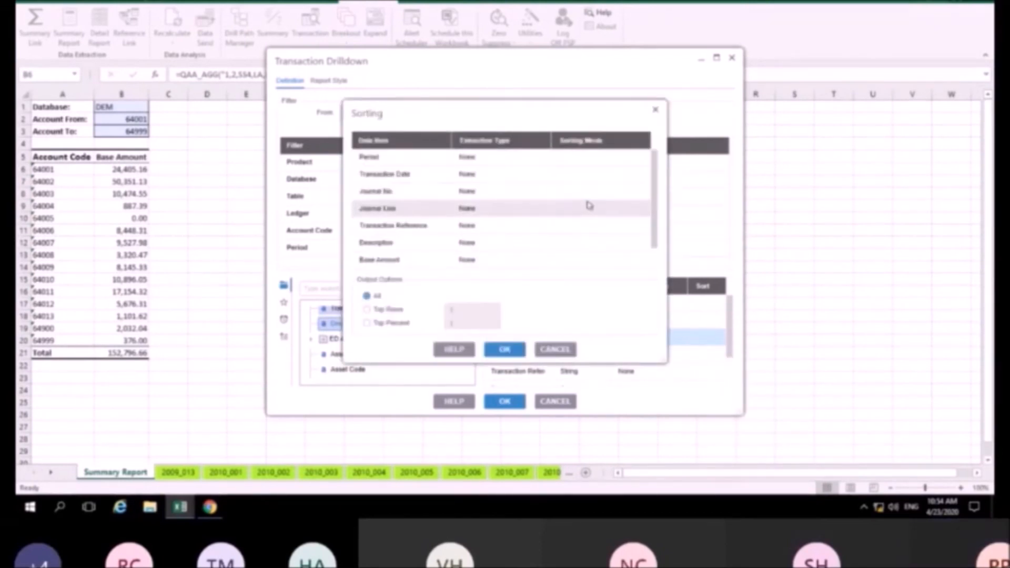
left_click(622, 193)
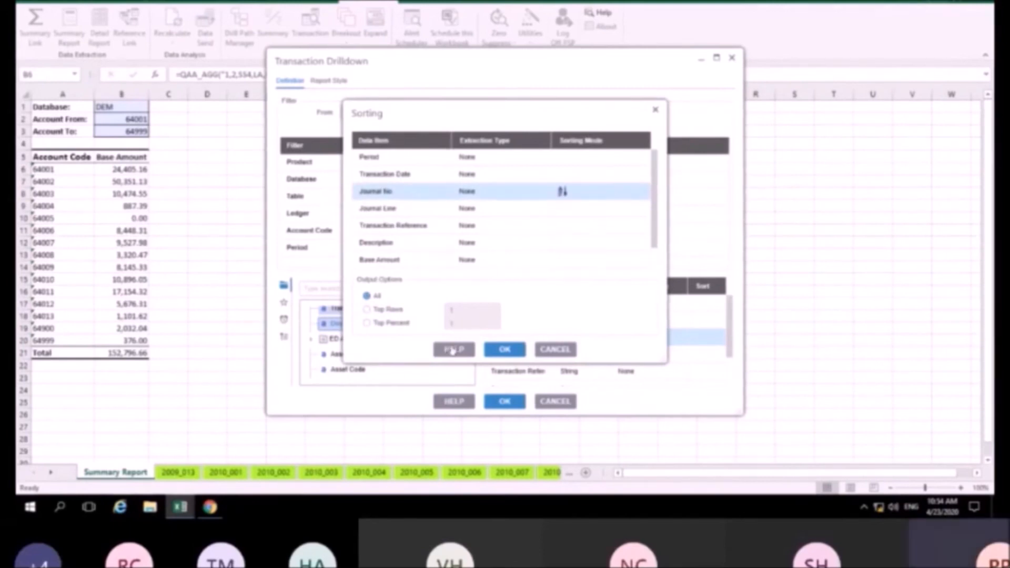
left_click(514, 358)
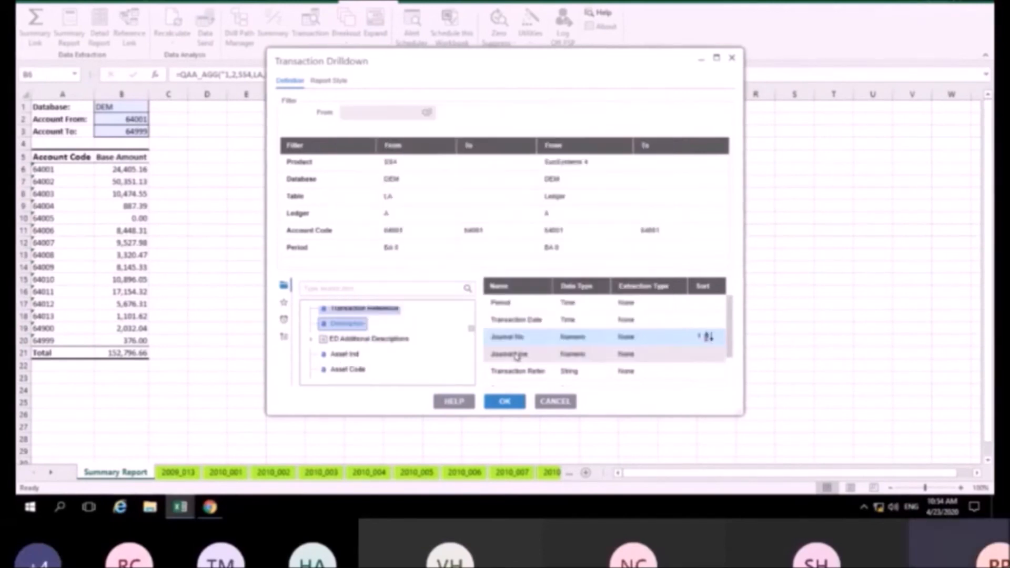
left_click(504, 403)
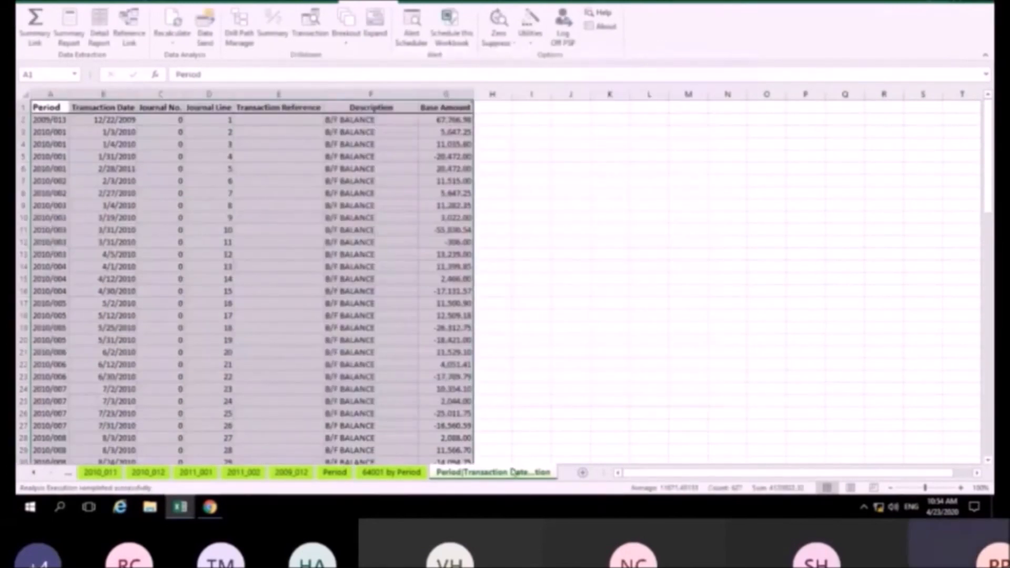
Examine the account's transaction list from the brought-forward balances down to the total row.
left_click(350, 254)
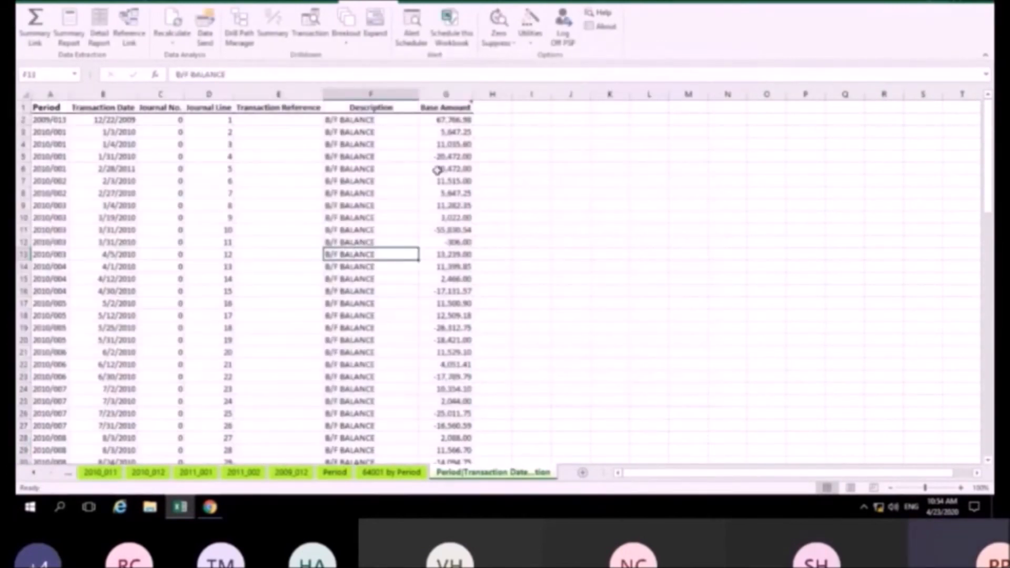
scroll(437, 170, "down", 20)
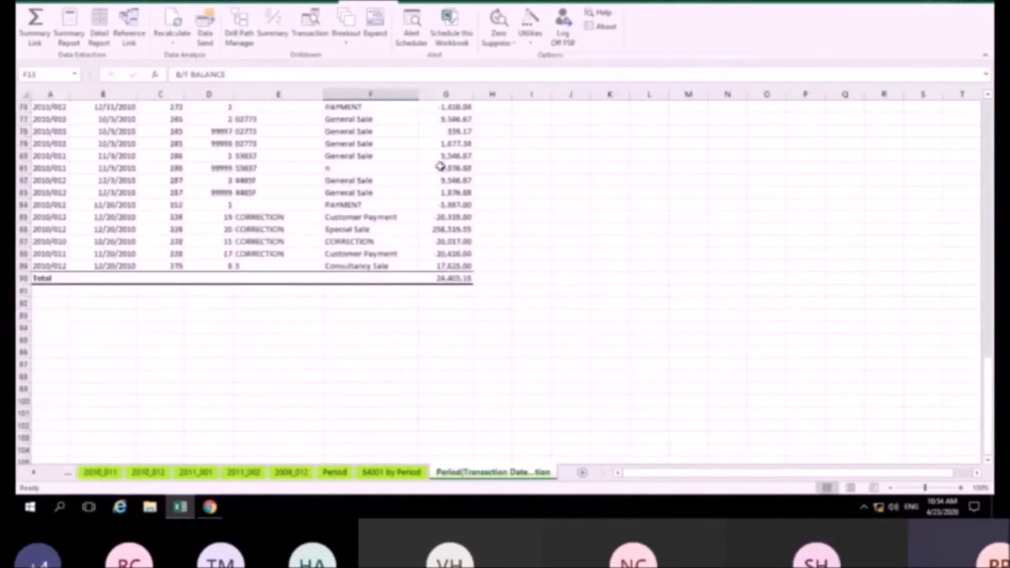
scroll(439, 166, "down", 1)
left_click(444, 242)
scroll(691, 284, "up", 2)
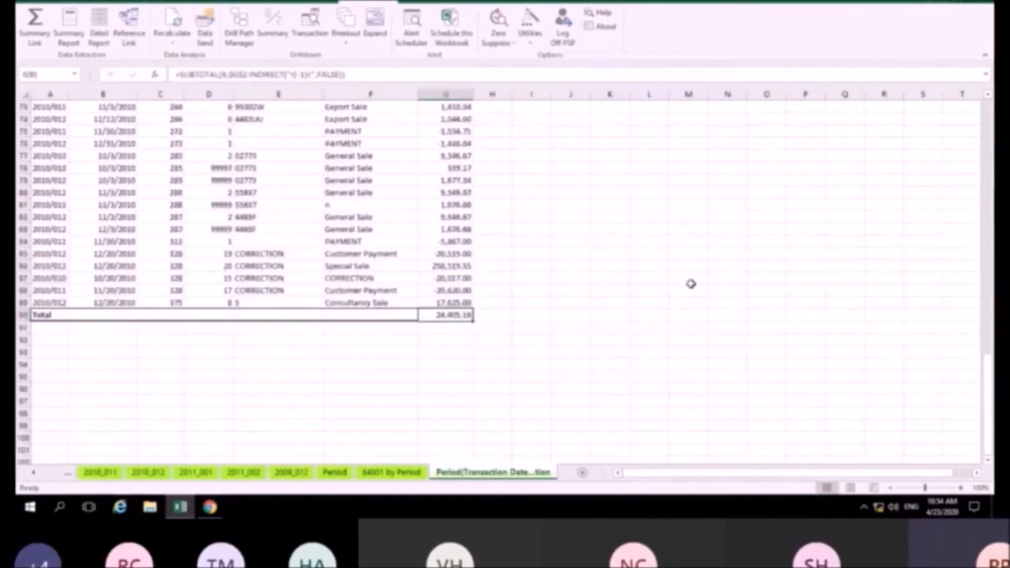
scroll(691, 284, "up", 20)
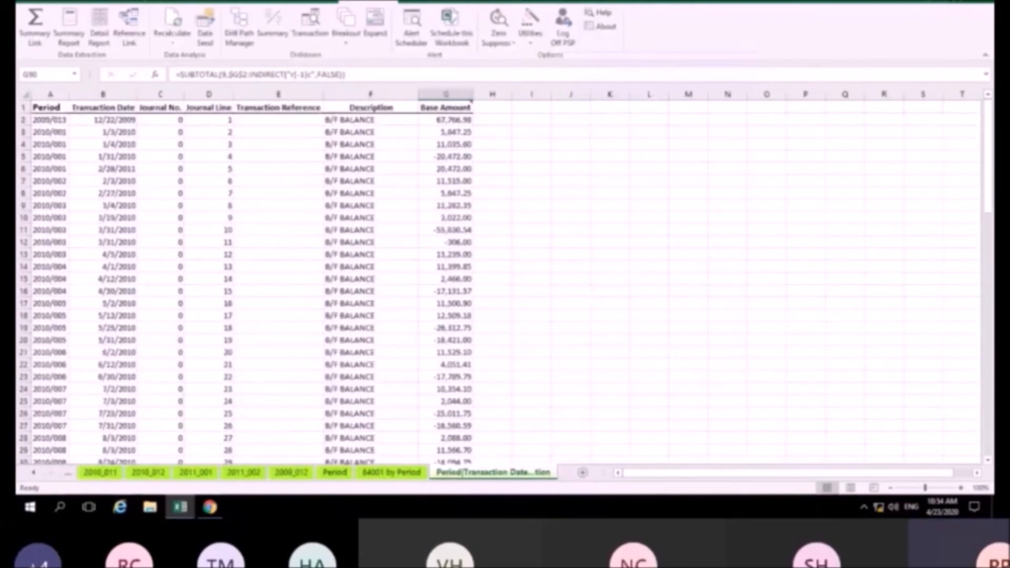
scroll(303, 189, "down", 20)
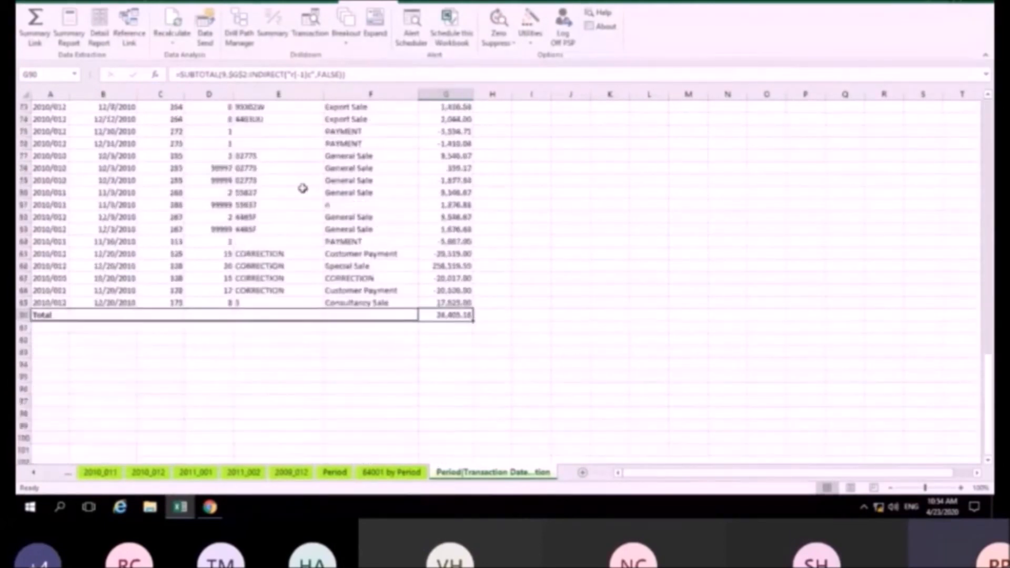
scroll(303, 188, "up", 18)
scroll(303, 188, "up", 7)
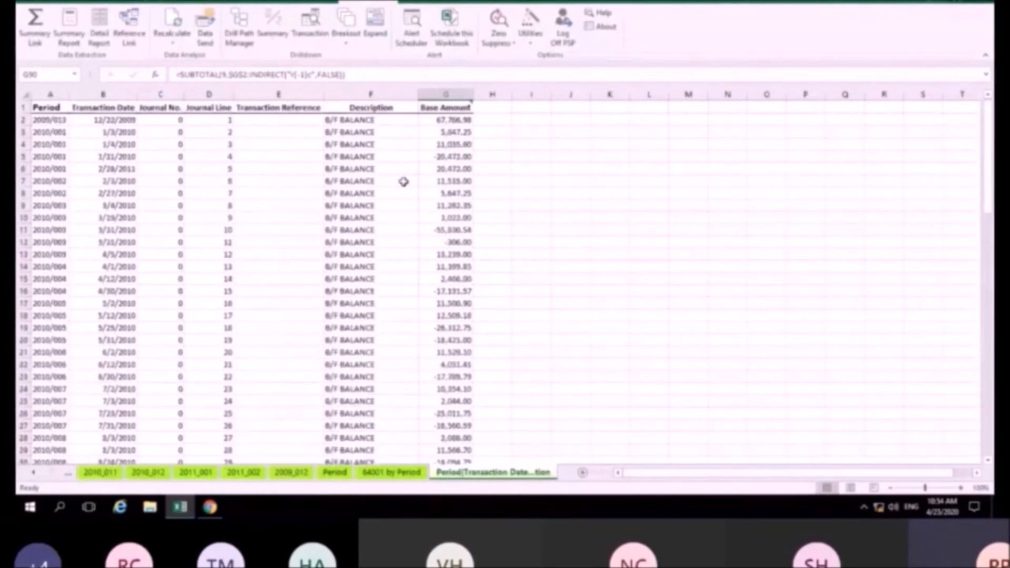
mouse_move(460, 107)
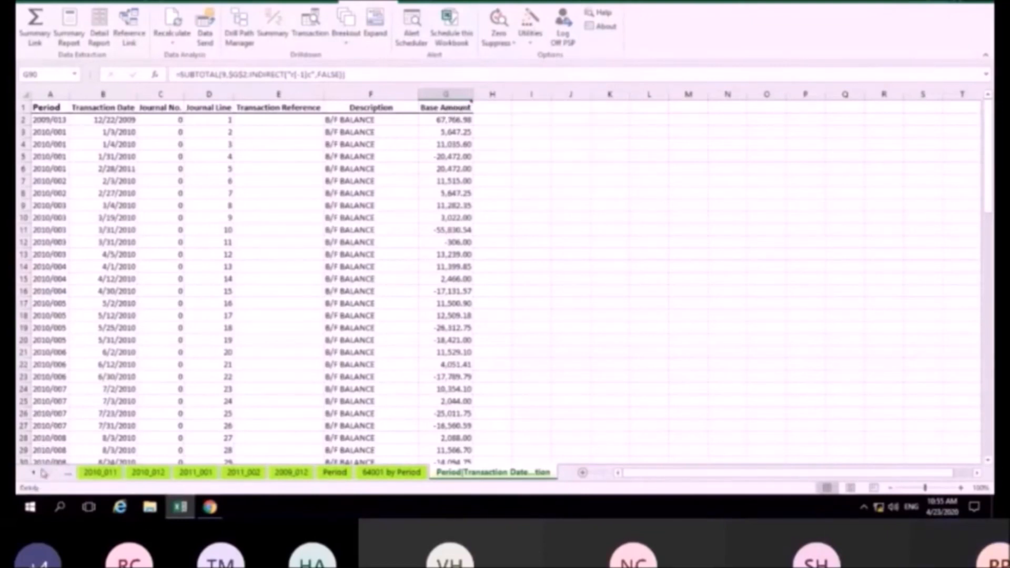
Rename the new transaction drilldown sheet as 64001 Trans.
right_click(497, 473)
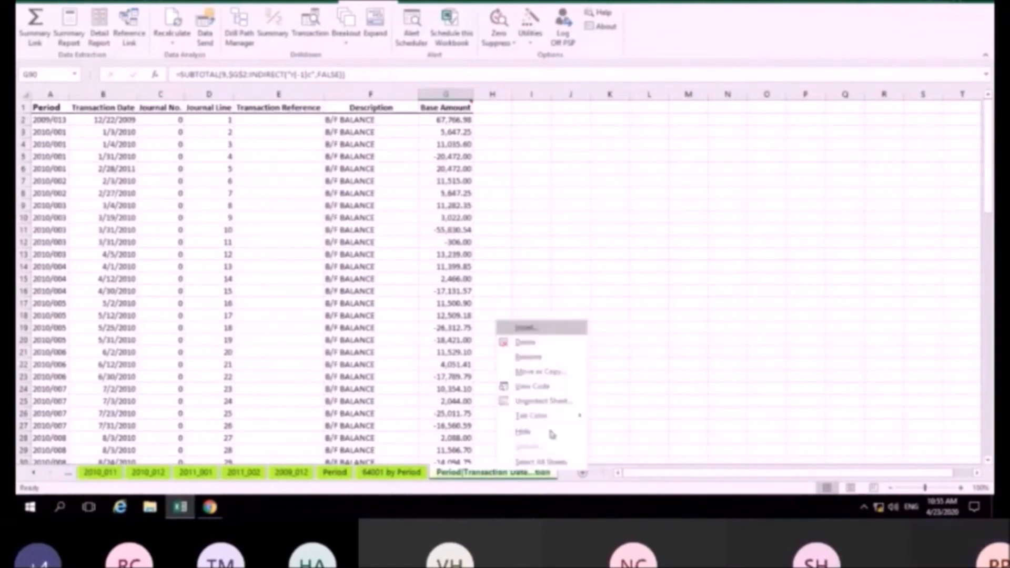
left_click(546, 359)
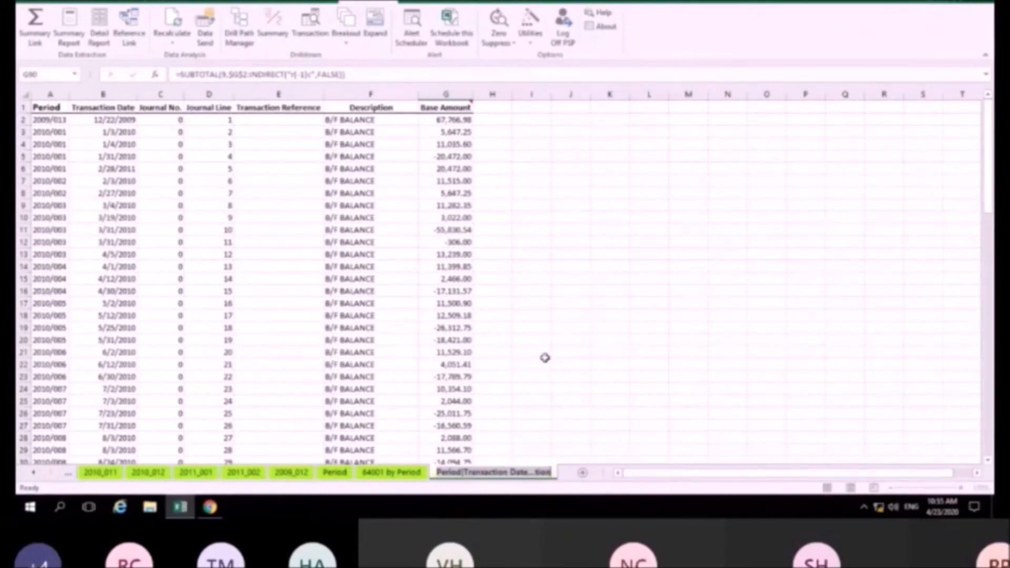
type("6401")
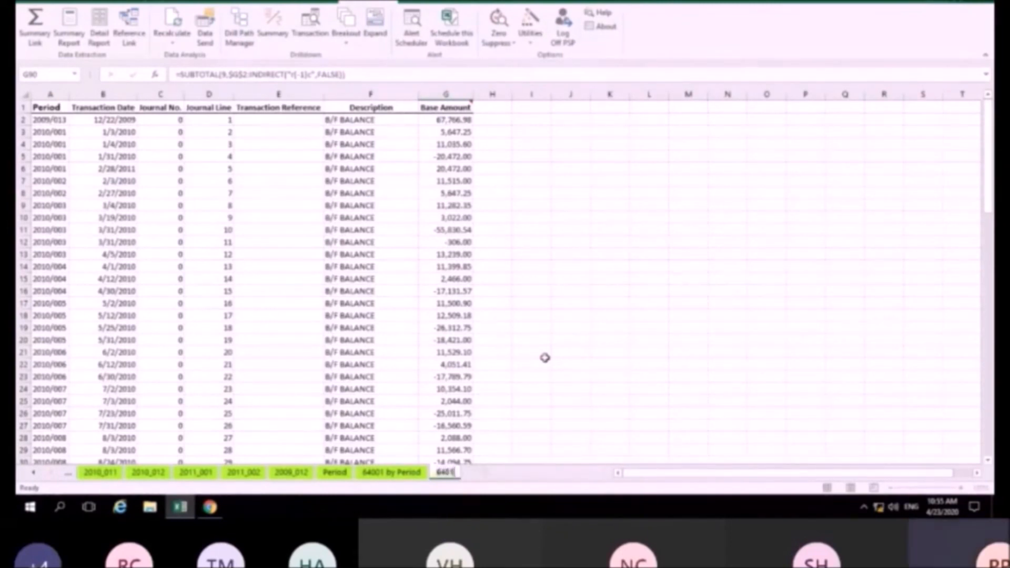
type(" Trans")
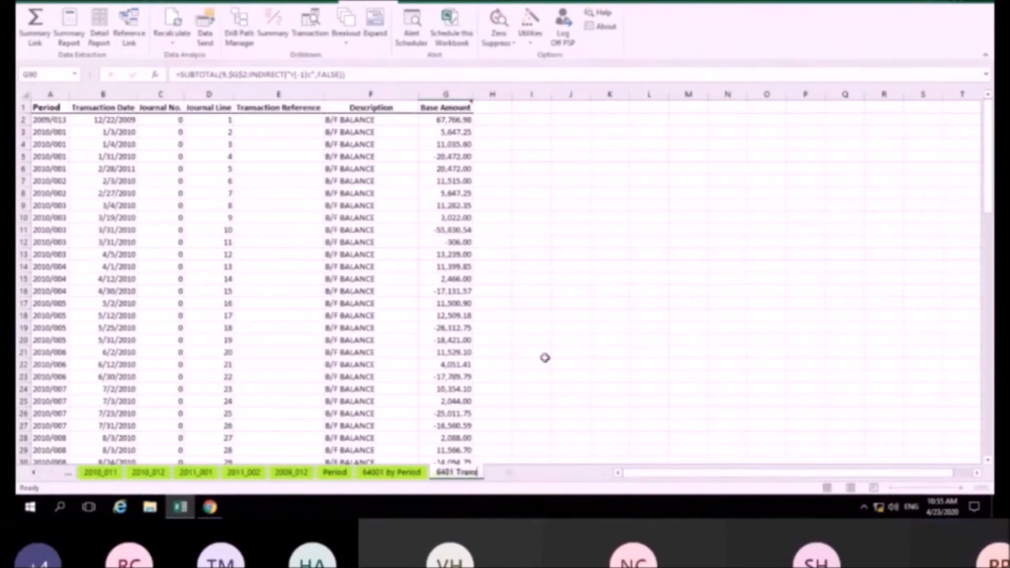
left_click(545, 357)
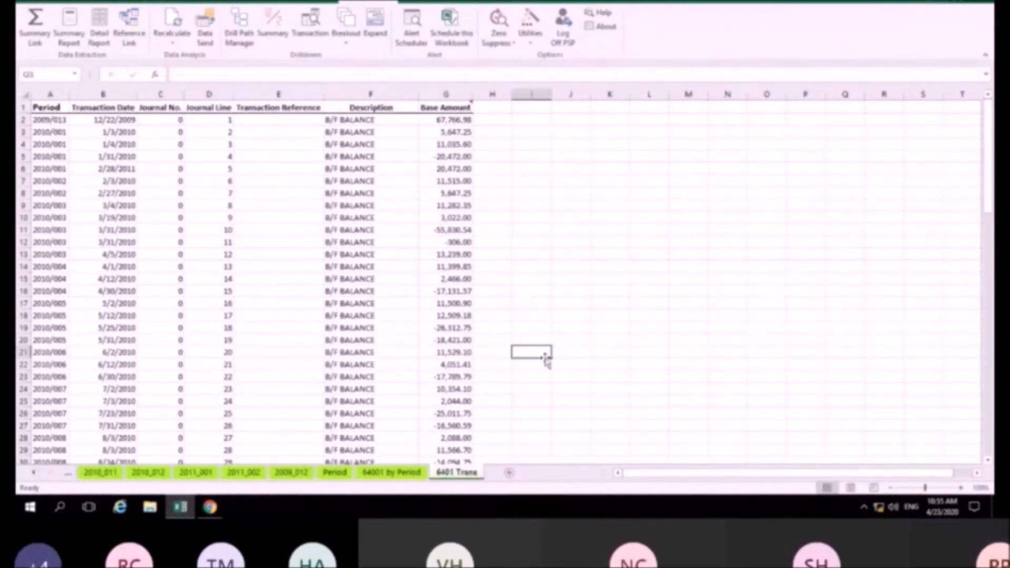
right_click(466, 475)
left_click(513, 359)
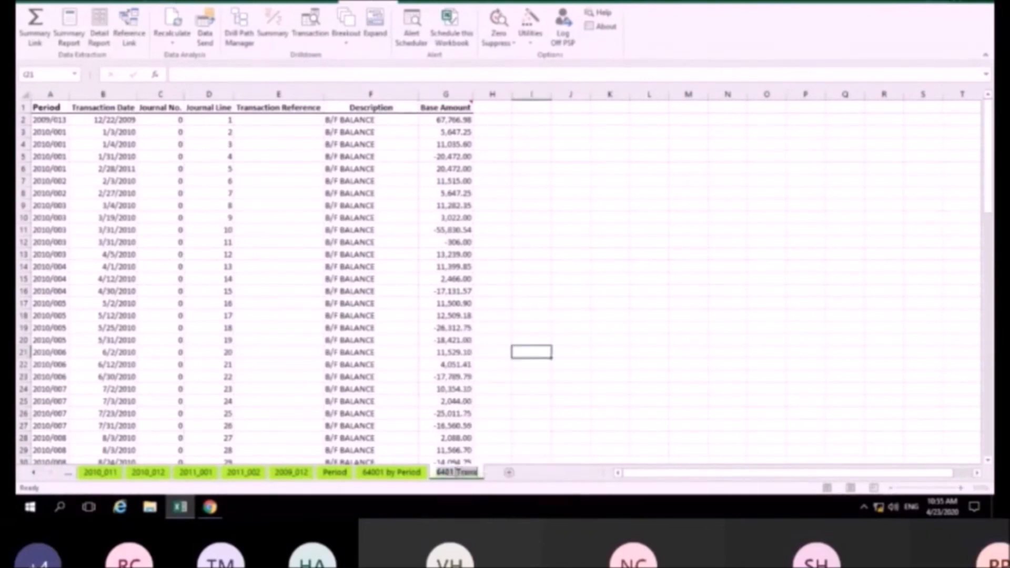
left_click(450, 471)
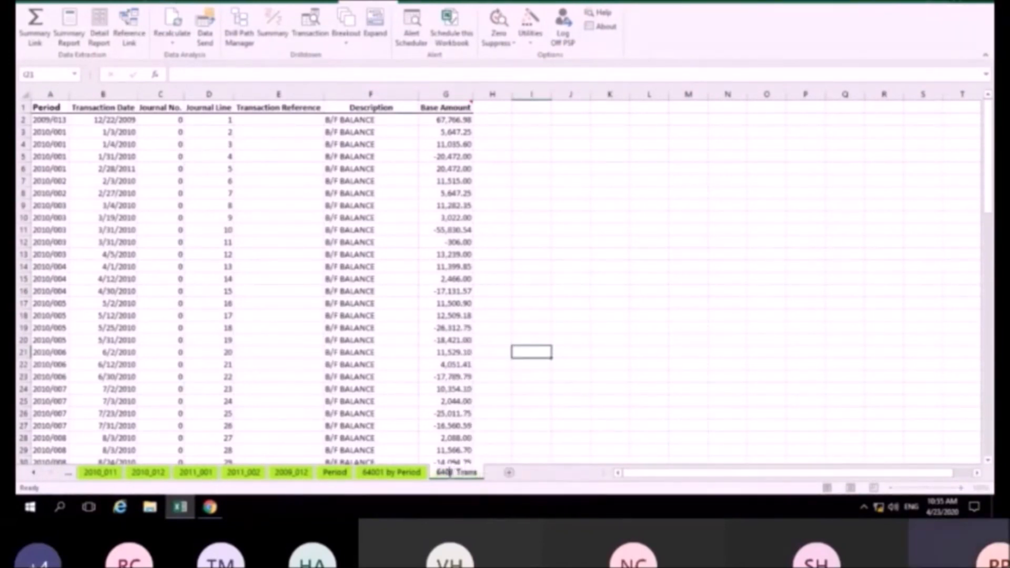
type("01")
left_click(463, 342)
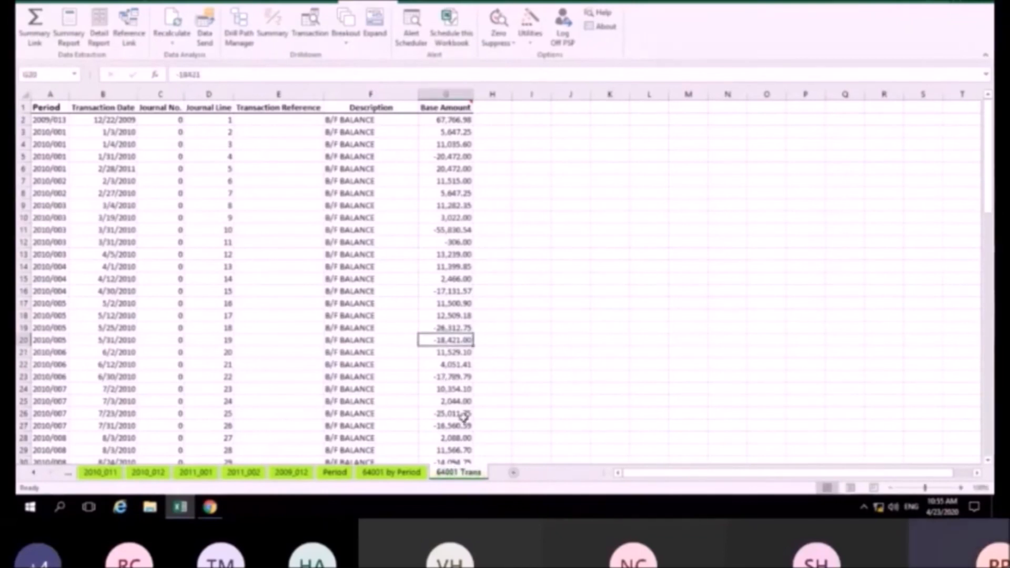
Go back from the transaction drilldown sheet to the Summary Report sheet at the start of the workbook.
left_click(35, 474)
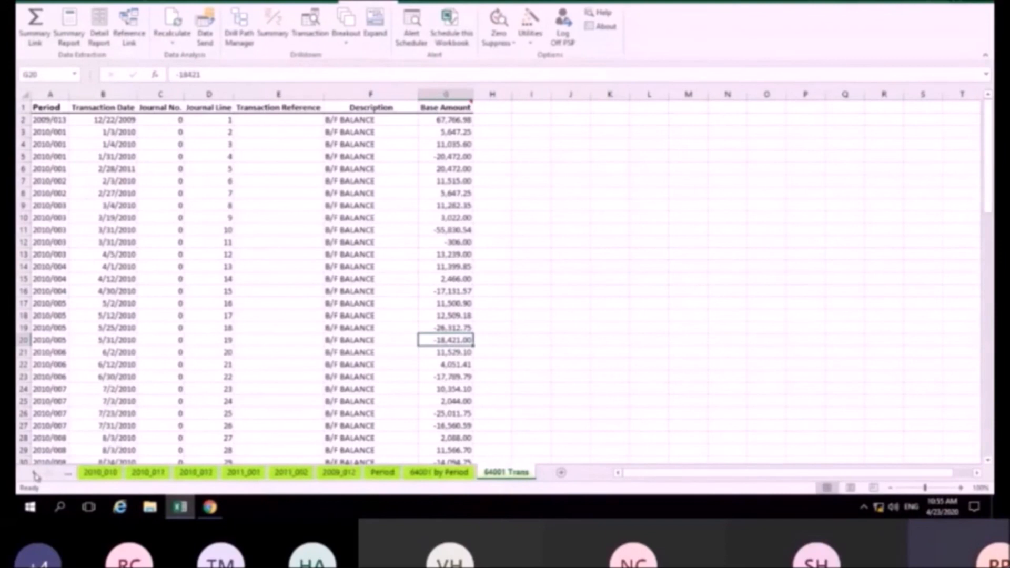
left_click(35, 473, "ctrl")
left_click(116, 472)
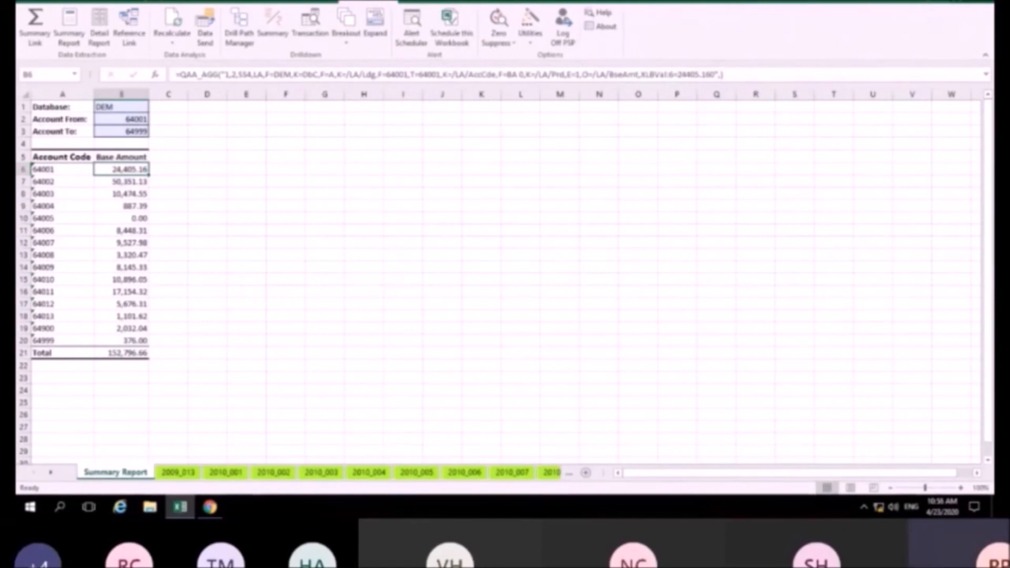
Open the Drill Path Manager and widen it to show the current drill path from the workbook level.
left_click(31, 0)
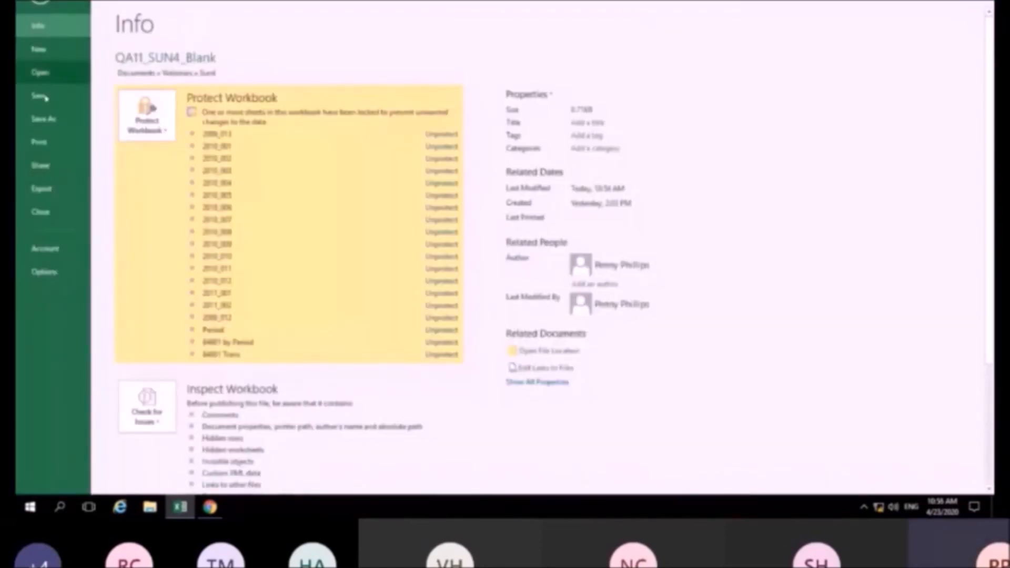
key("Escape")
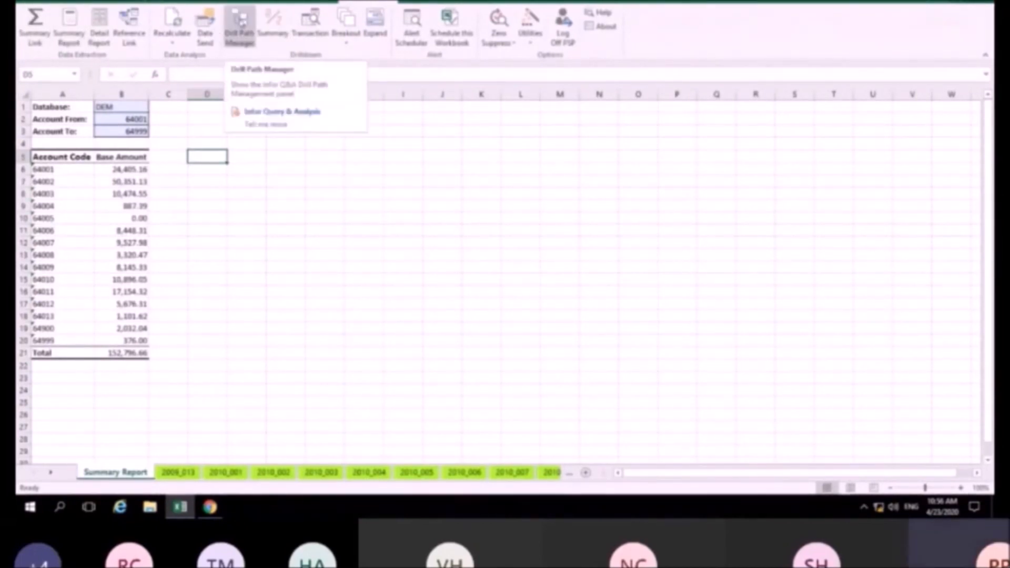
left_click(239, 24)
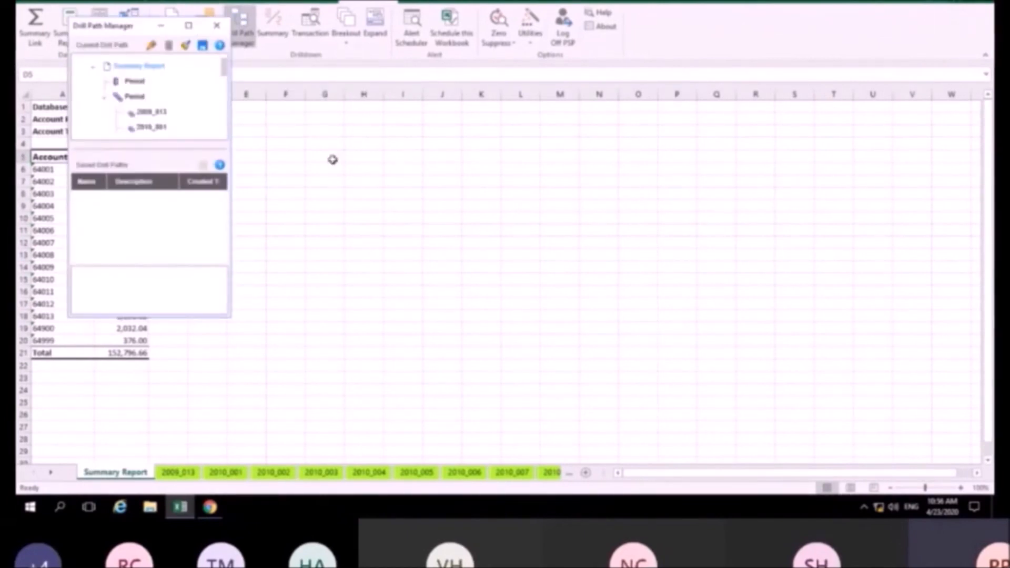
left_click_drag(230, 123, 495, 124)
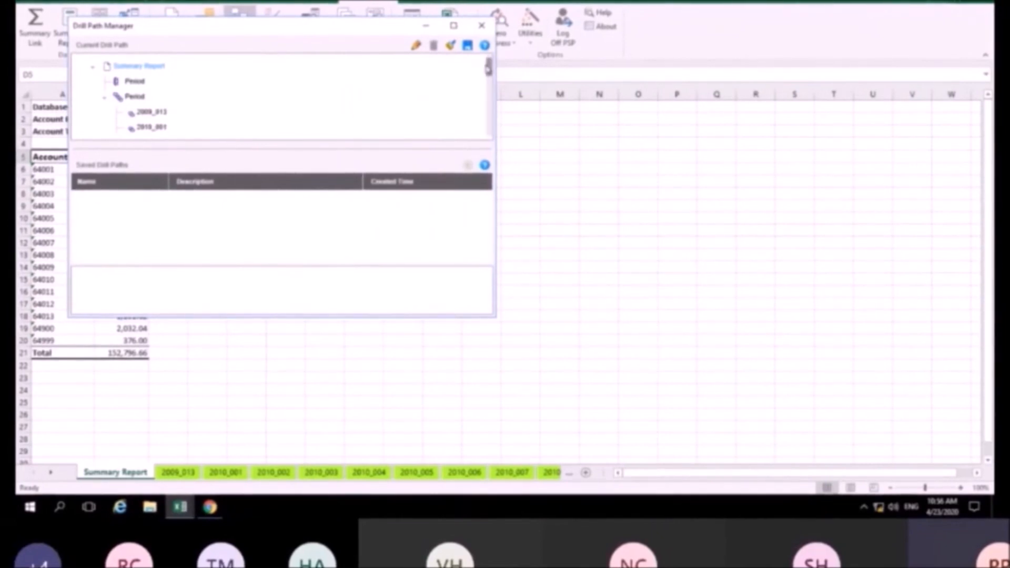
left_click_drag(489, 71, 481, 49)
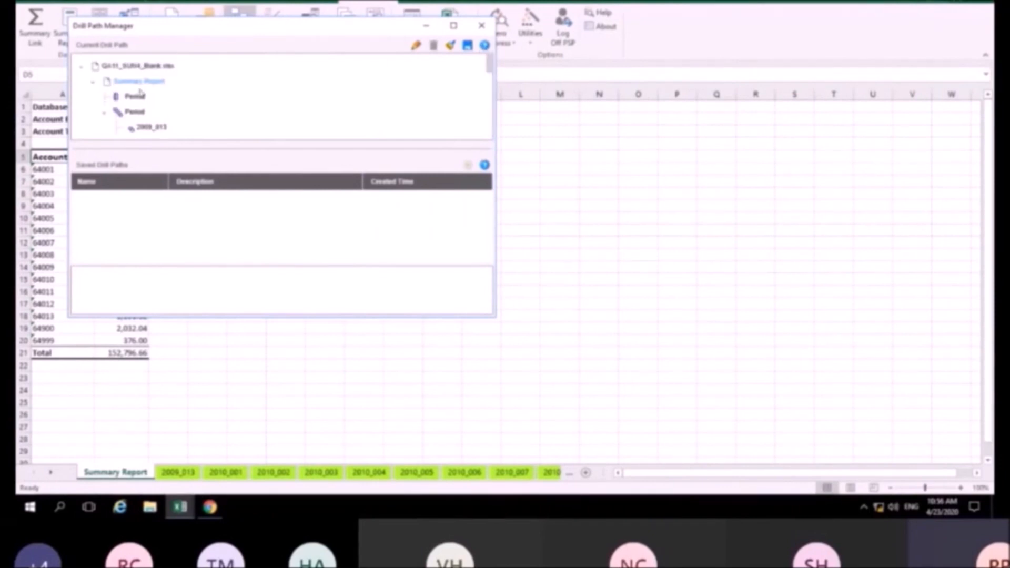
Visit the Period expansion, the Period breakout, 64001 by Period and 64001 Trans sheets through the current drill path, keeping the breakout collapsed.
left_click(105, 112)
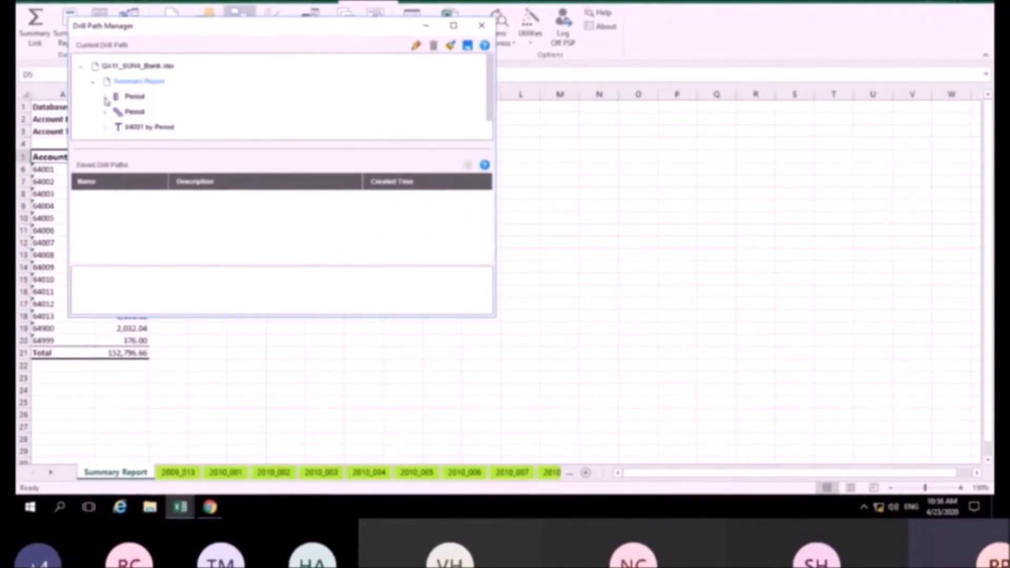
double_click(138, 97)
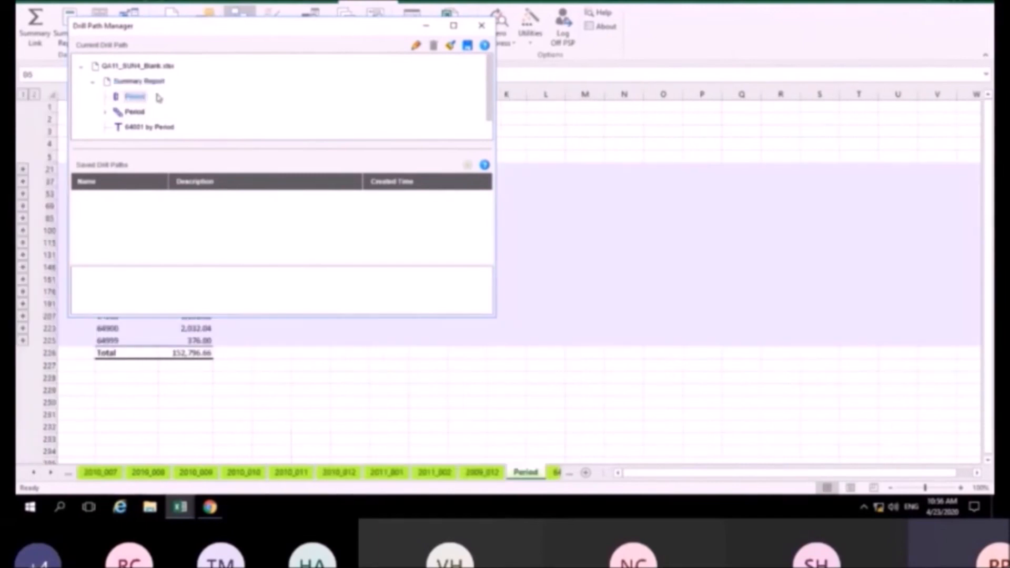
left_click(135, 114)
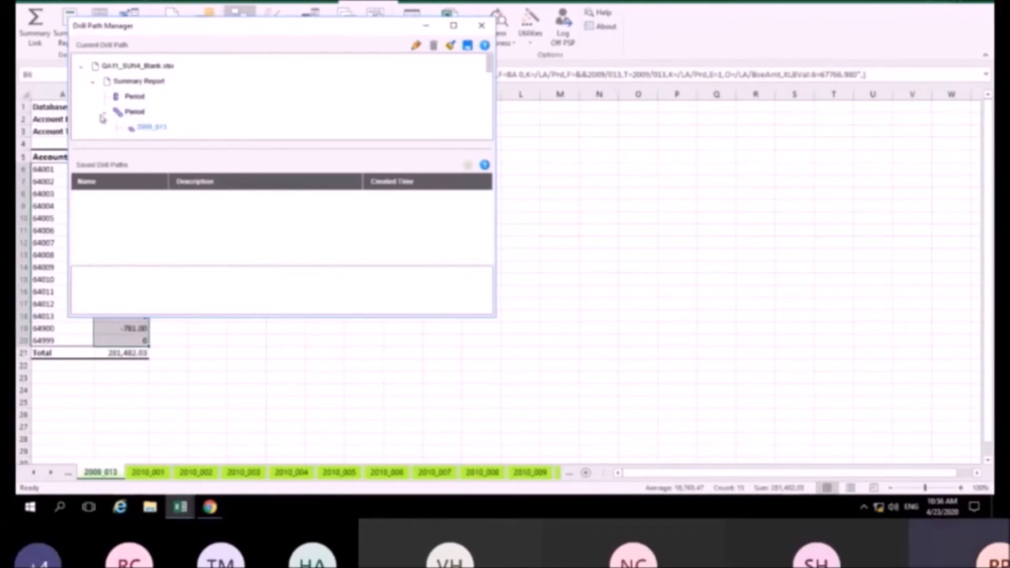
left_click(104, 113)
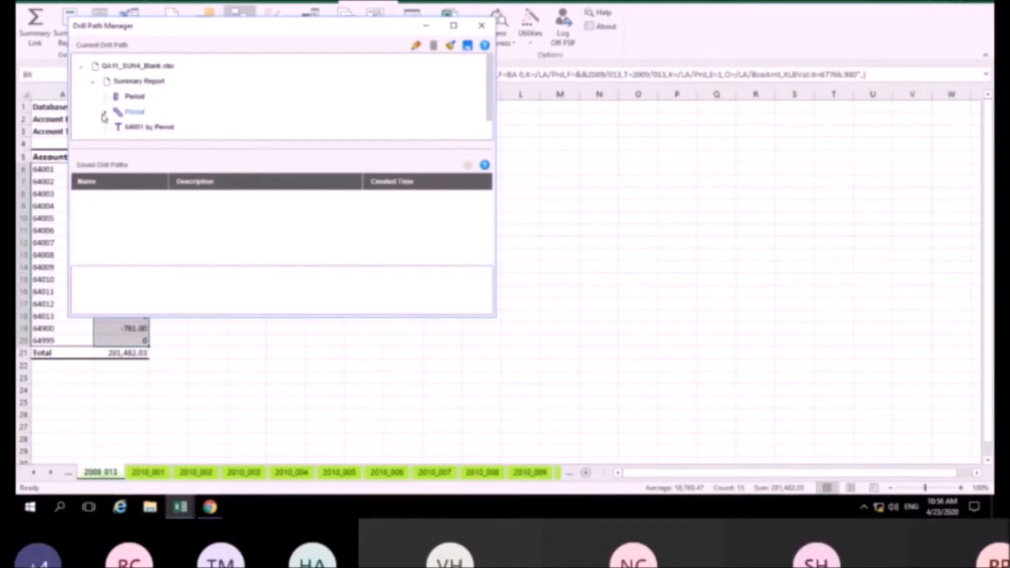
left_click(147, 128)
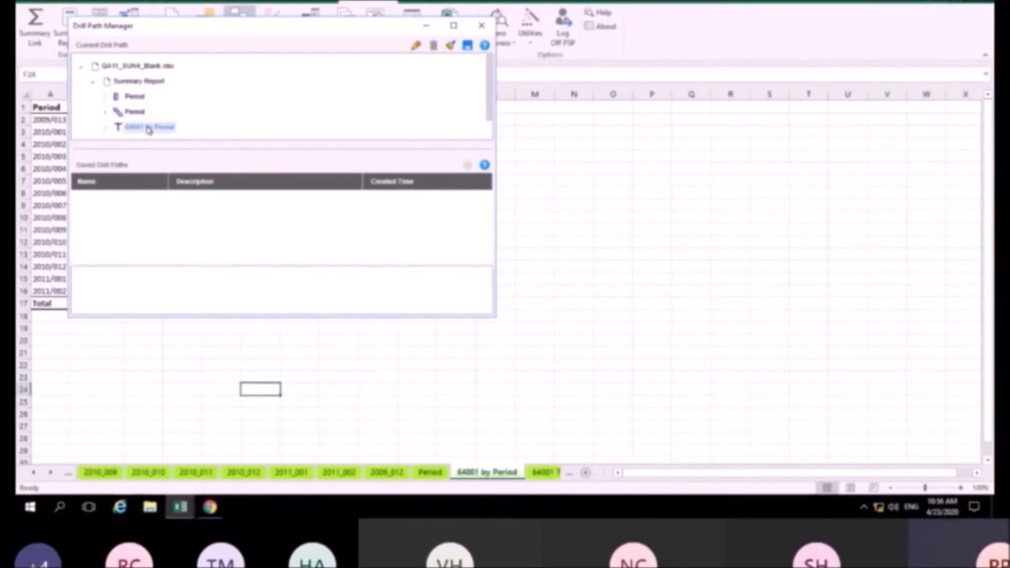
scroll(149, 131, "down", 1)
left_click(149, 126)
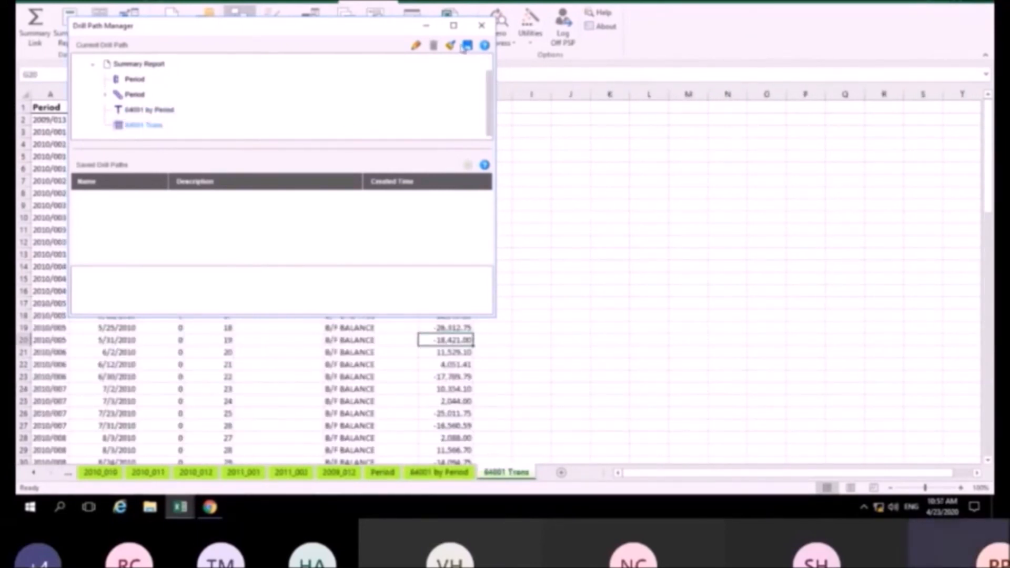
Save the current drill path as Monthly Creditors with the description Creditor Details, and close the Drill Path Manager.
left_click(467, 46)
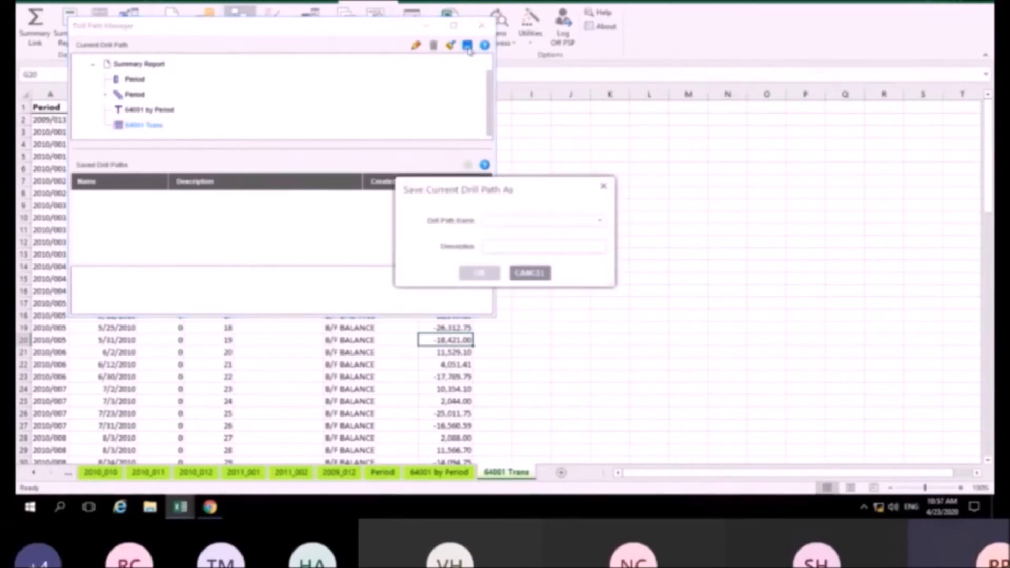
left_click(494, 221)
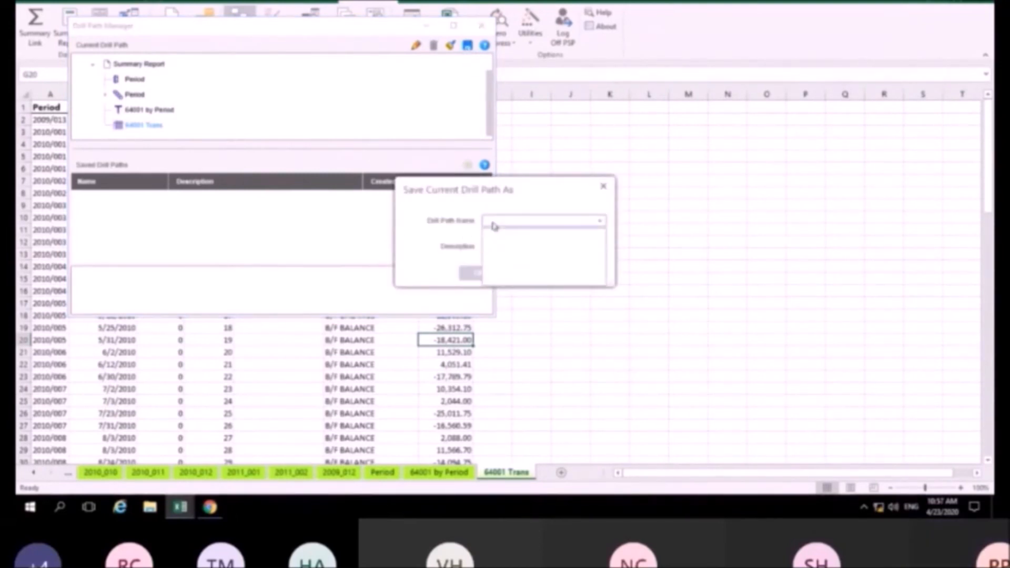
type("Mynthly Grid")
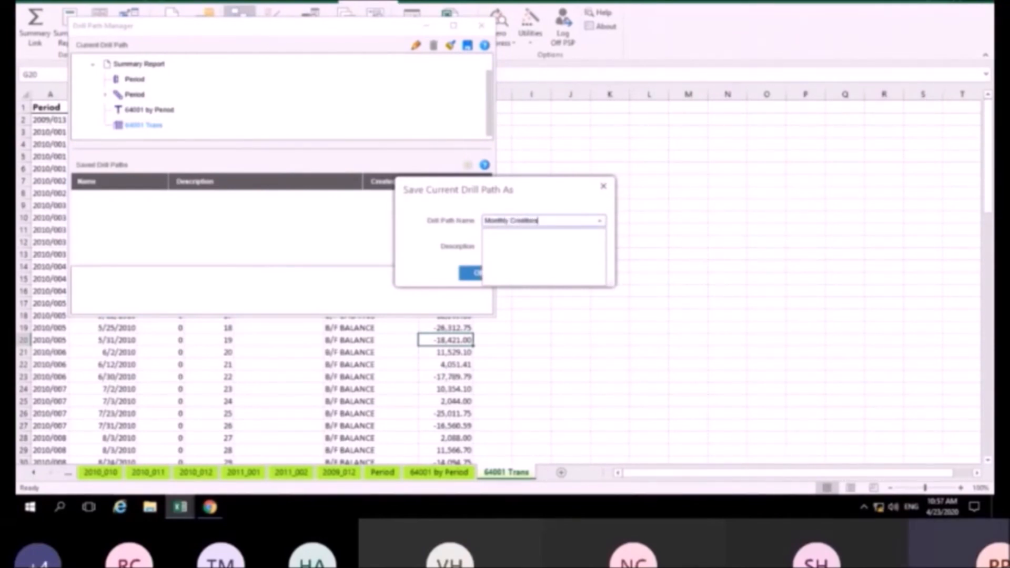
left_click(466, 246)
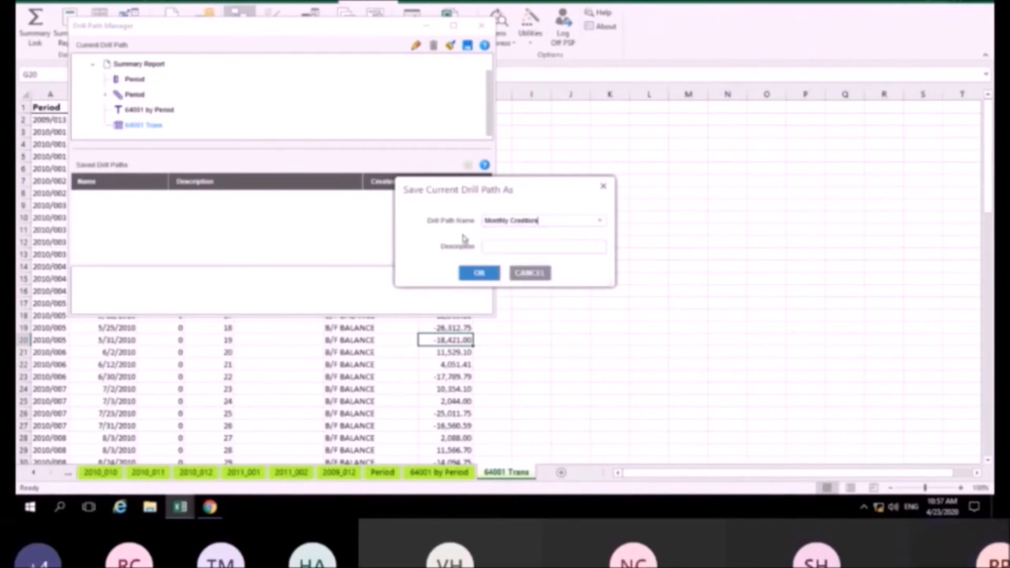
left_click(510, 245)
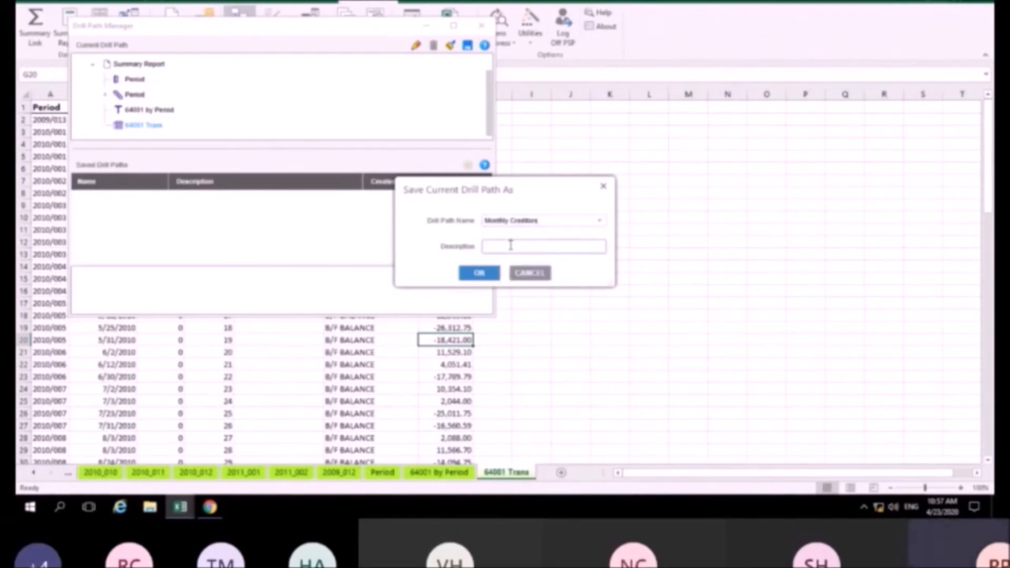
type("Credit")
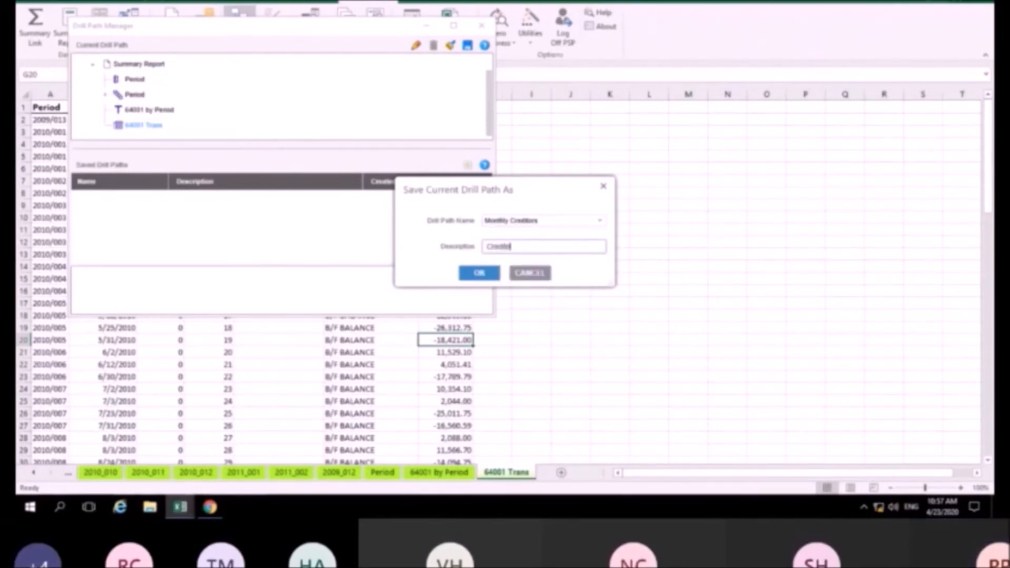
type("or Details")
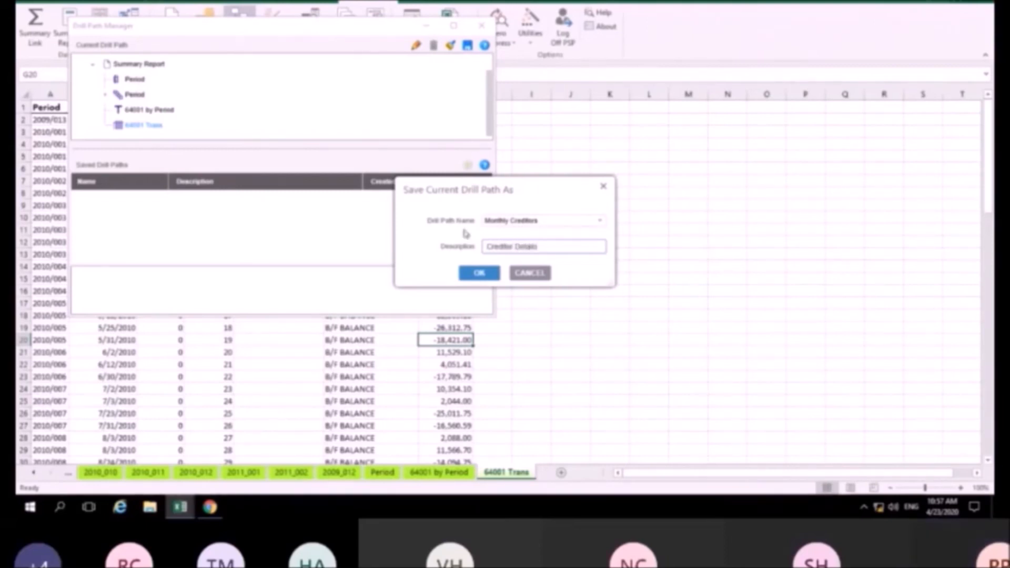
left_click(476, 272)
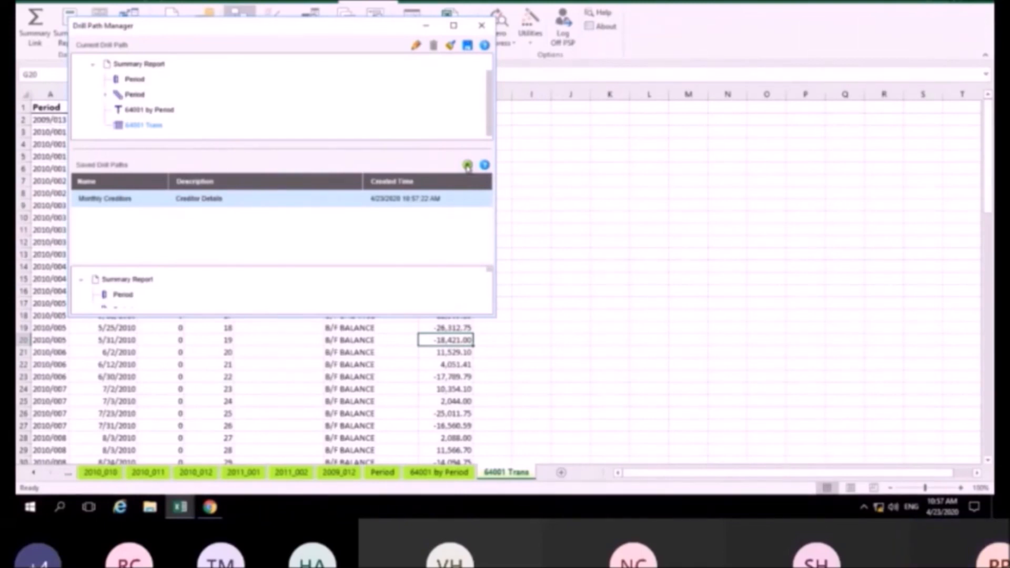
left_click(649, 168)
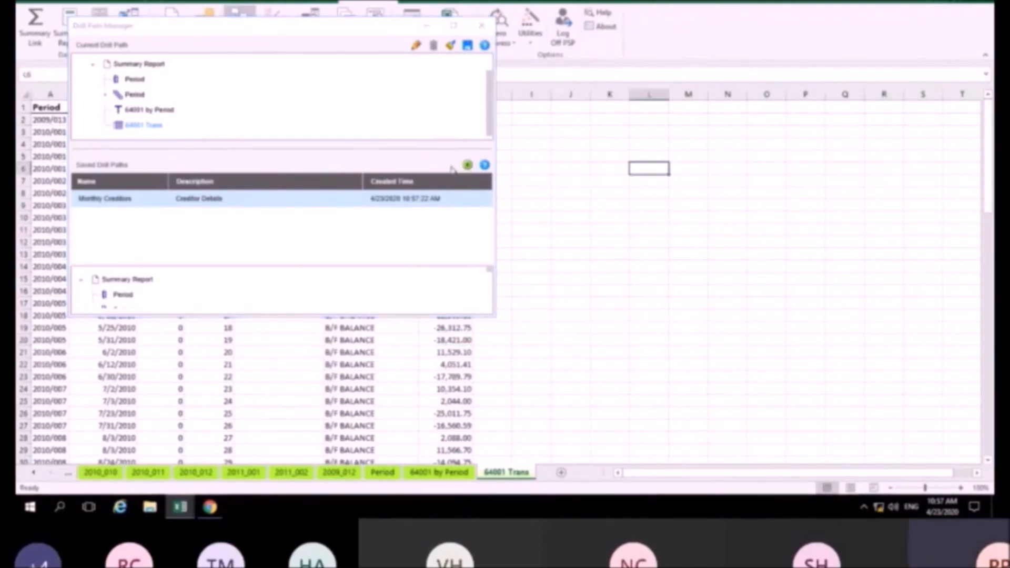
left_click(479, 26)
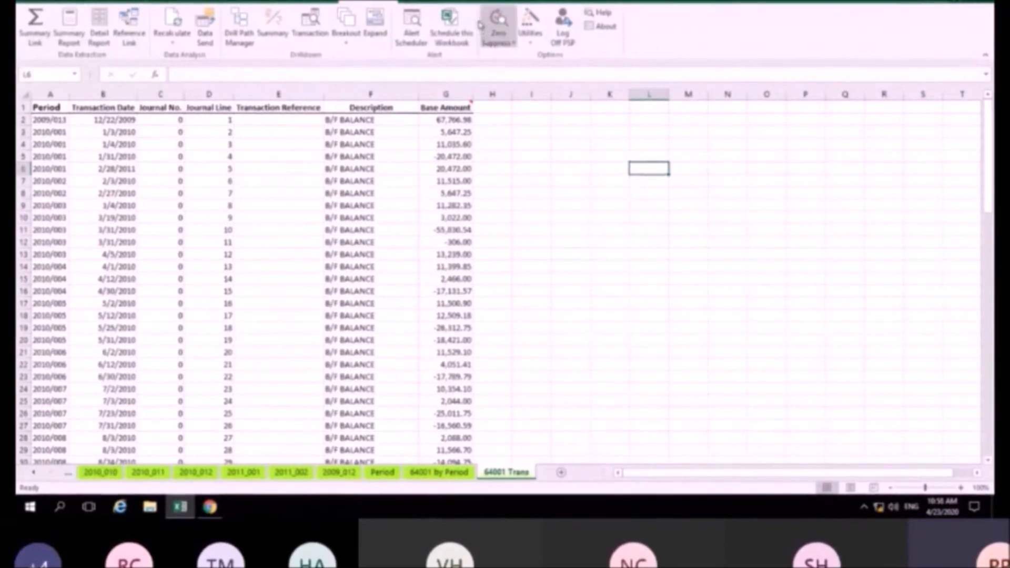
Start scheduling this workbook and enable PDF output for the process.
left_click(462, 20)
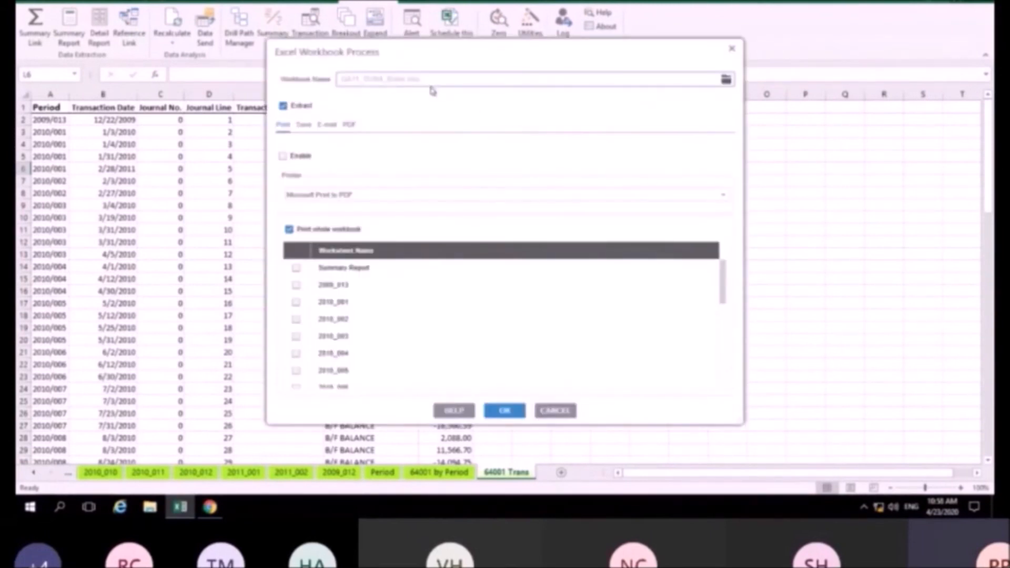
left_click(349, 125)
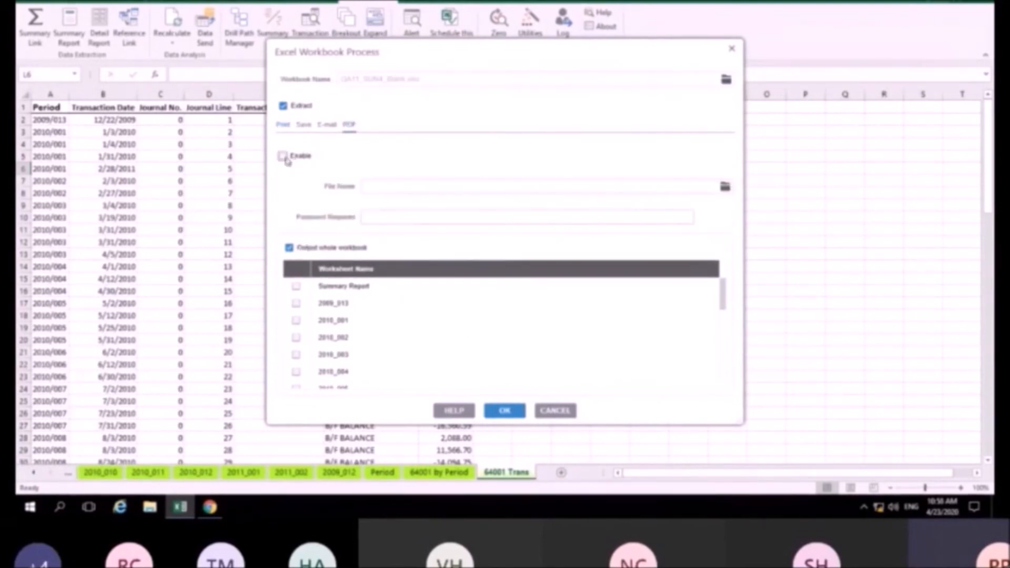
left_click(284, 157)
Set the PDF output file to Session 2 in the Q&A11OutputDirectory network folder.
left_click(605, 185)
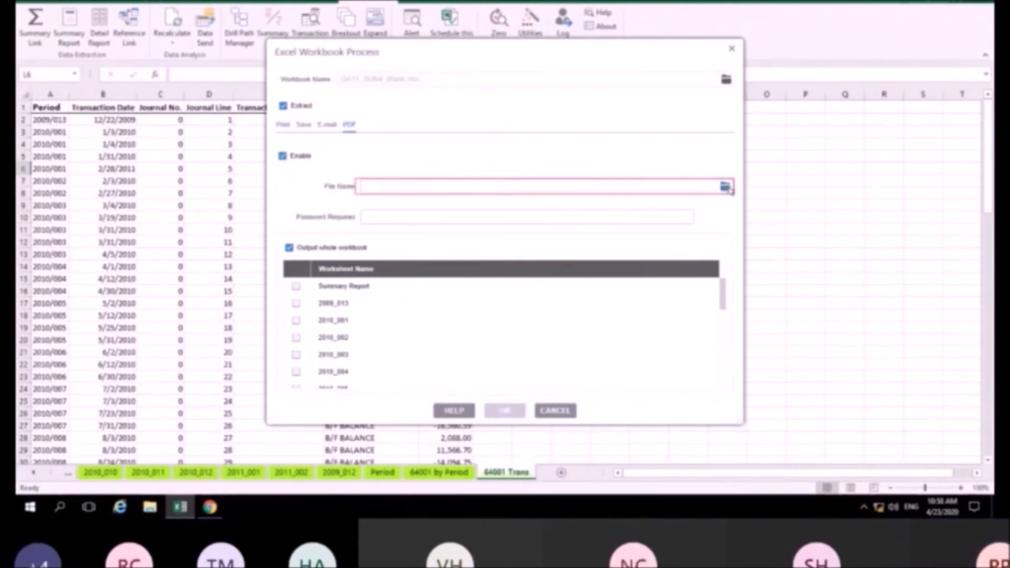
left_click(727, 187)
left_click(444, 118)
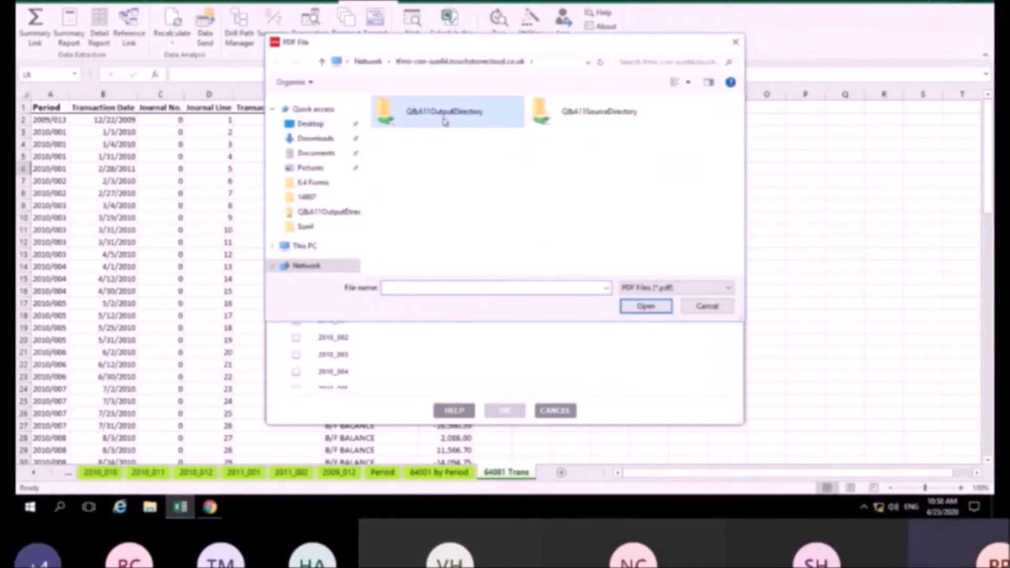
left_click(421, 289)
type("S")
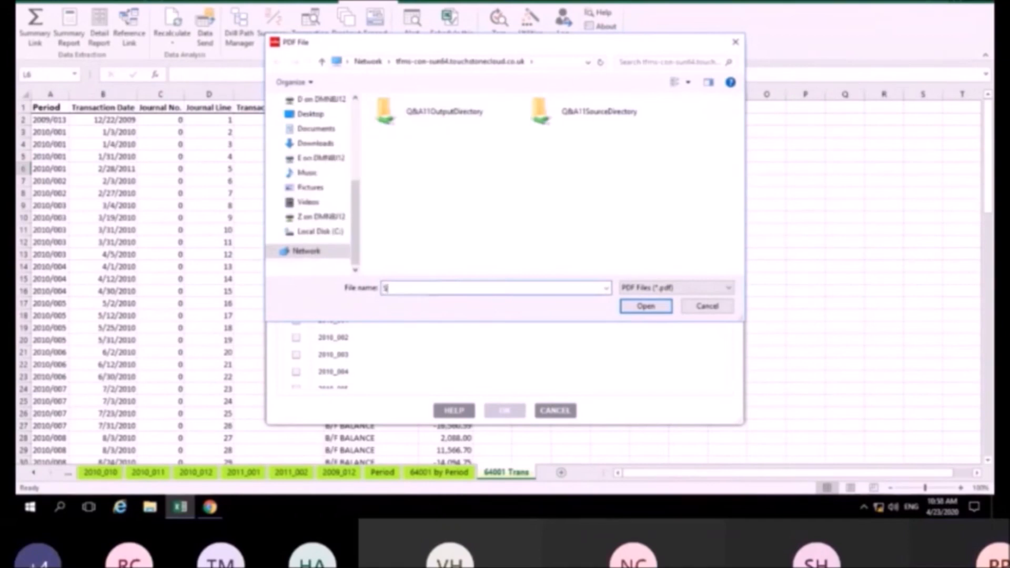
type("ession 2")
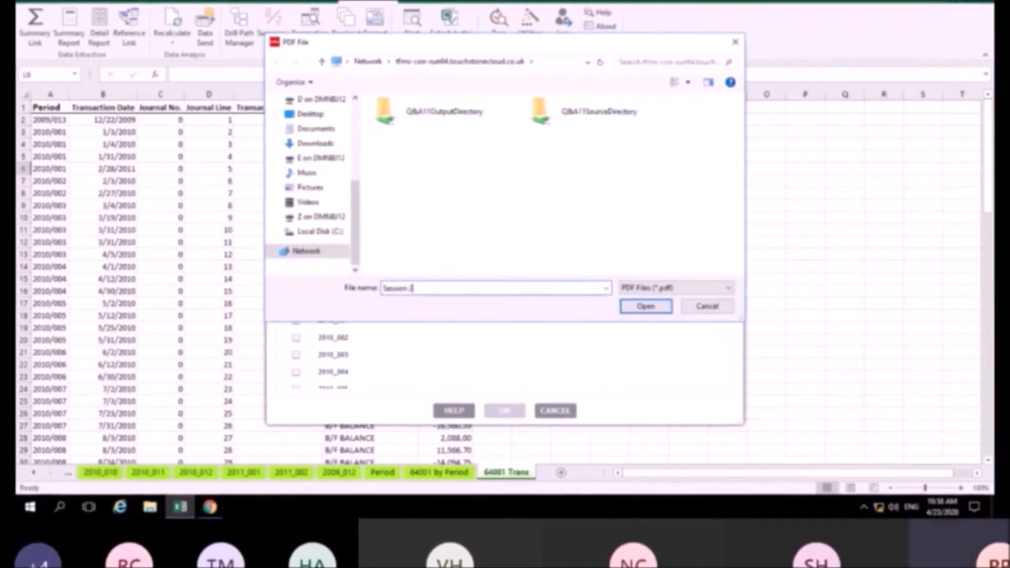
left_click(655, 308)
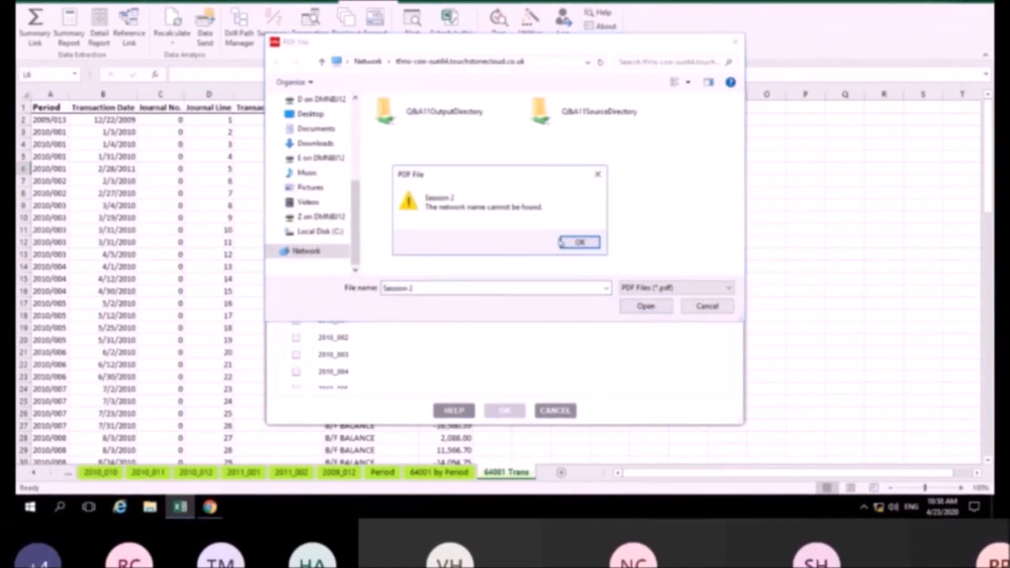
left_click(579, 242)
left_click(434, 291)
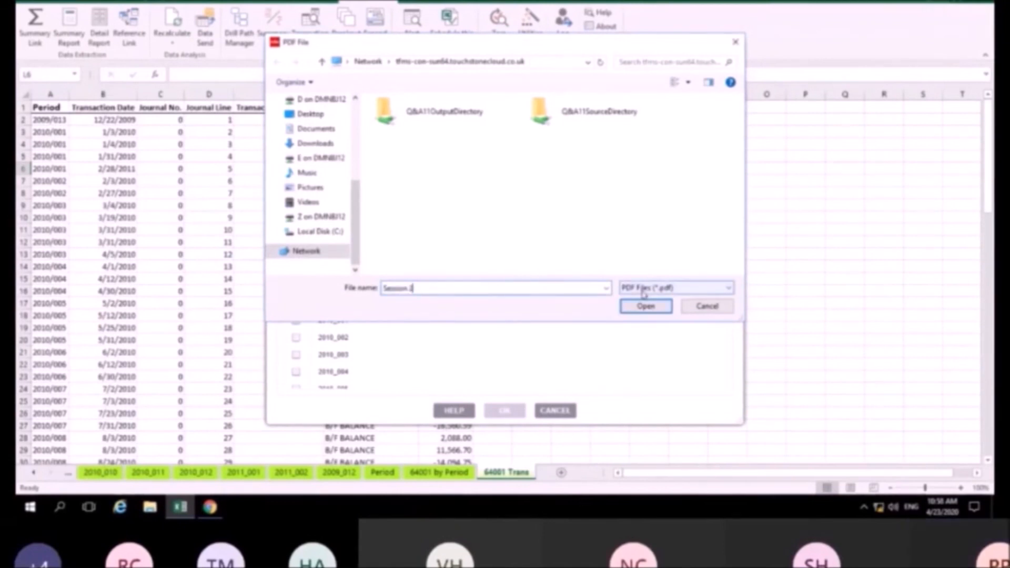
double_click(442, 111)
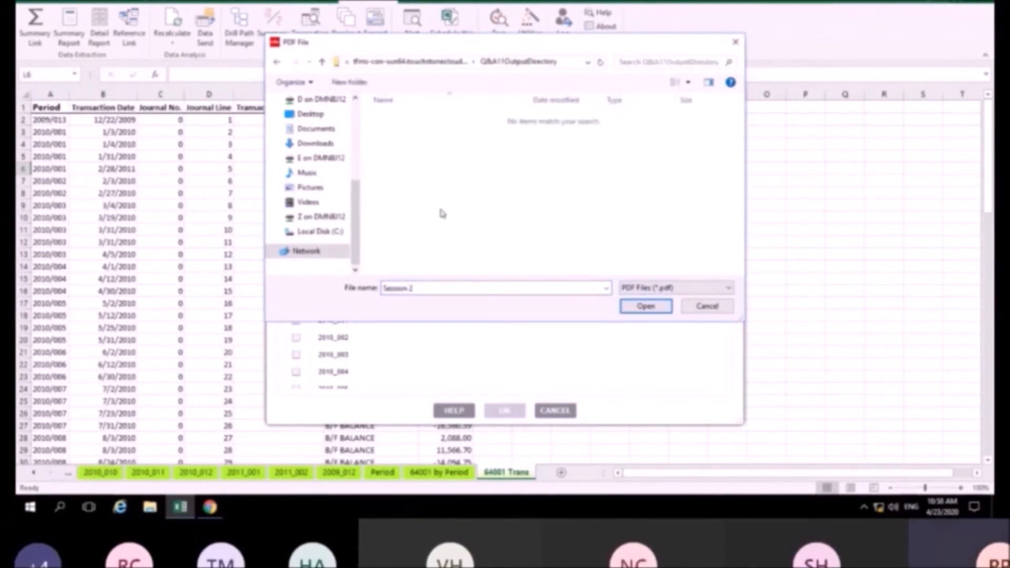
left_click(641, 307)
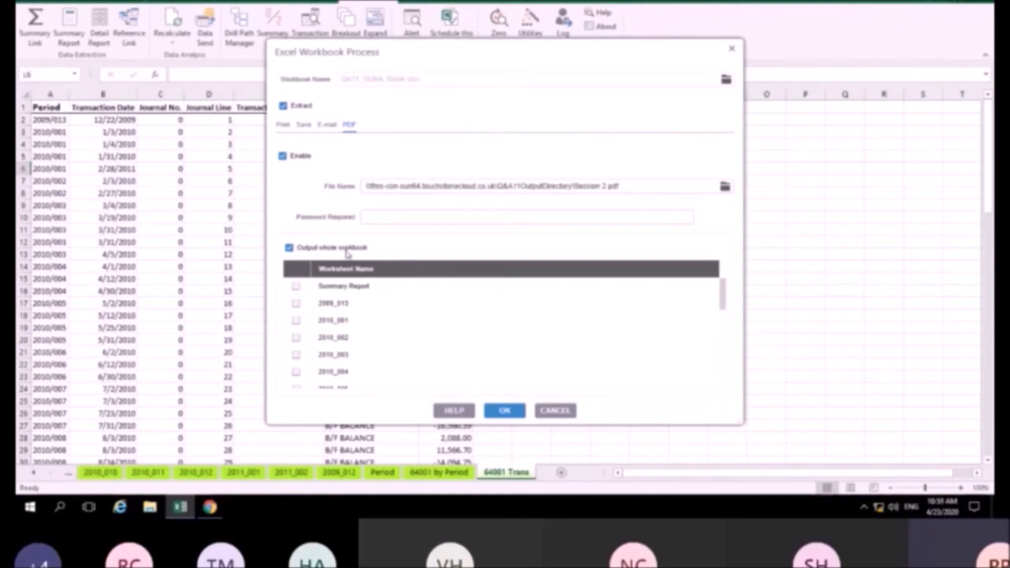
Review the print, save and e-mail output options of the workbook process and return to the PDF settings.
left_click(283, 125)
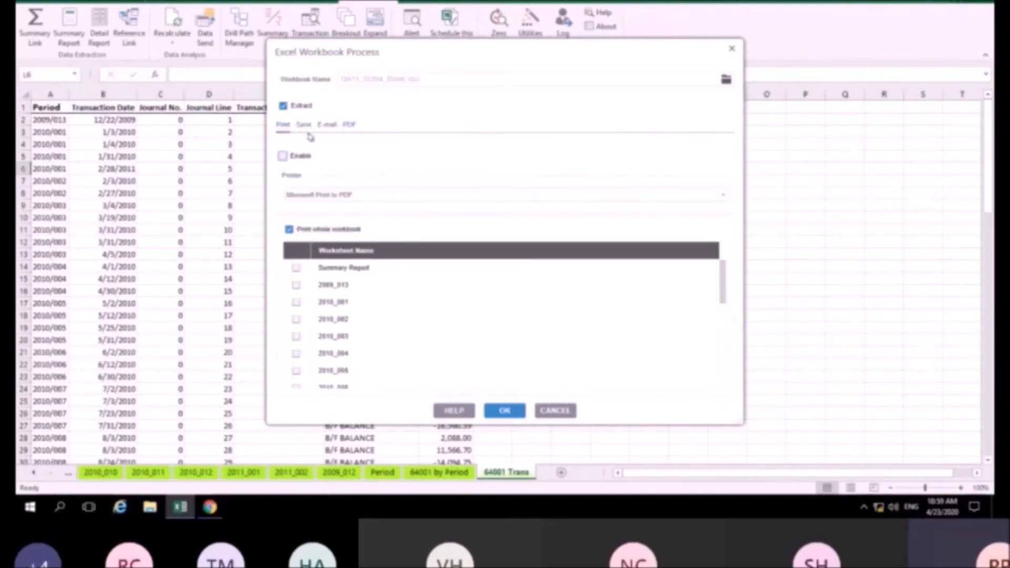
left_click(304, 129)
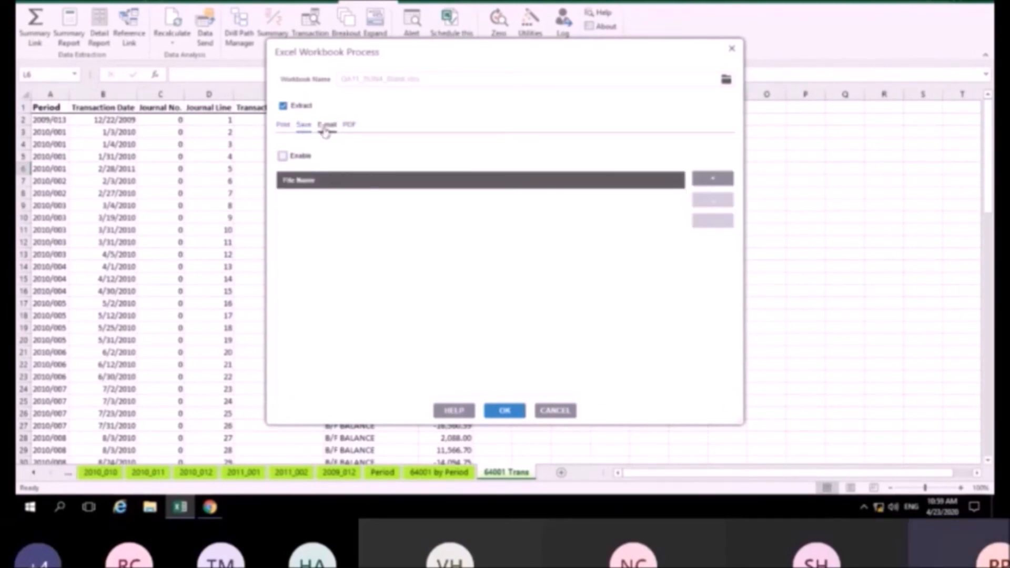
left_click(325, 130)
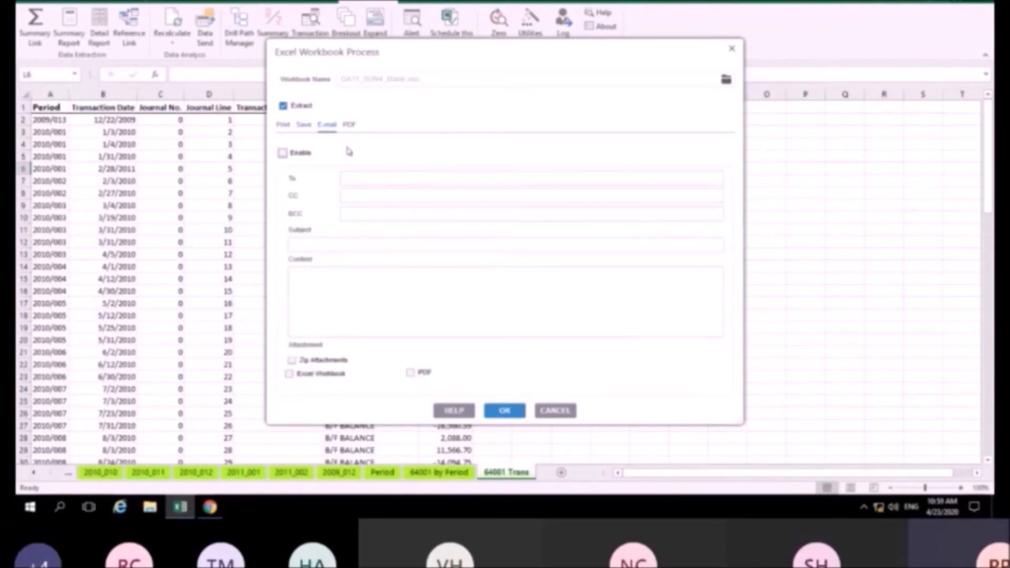
left_click(348, 125)
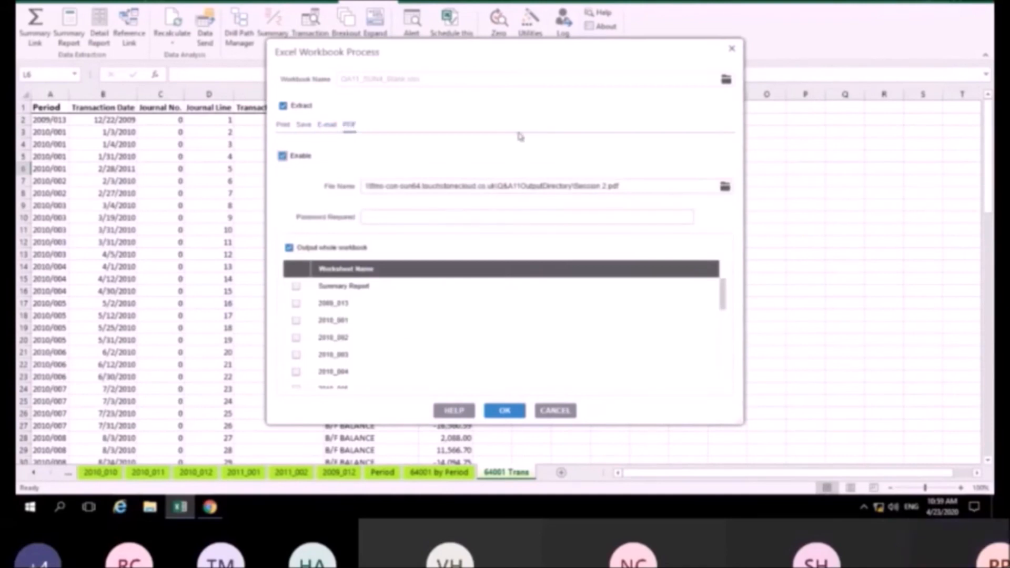
Accept the workbook process and save the alert task as Creditors, allowing other users to view, schedule, execute, edit or delete it.
left_click(493, 417)
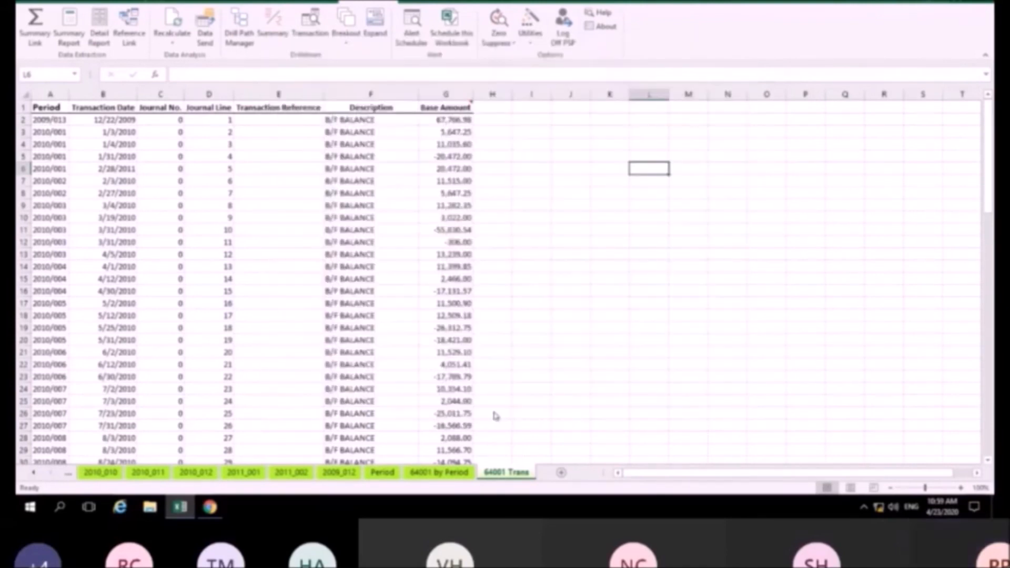
left_click(466, 151)
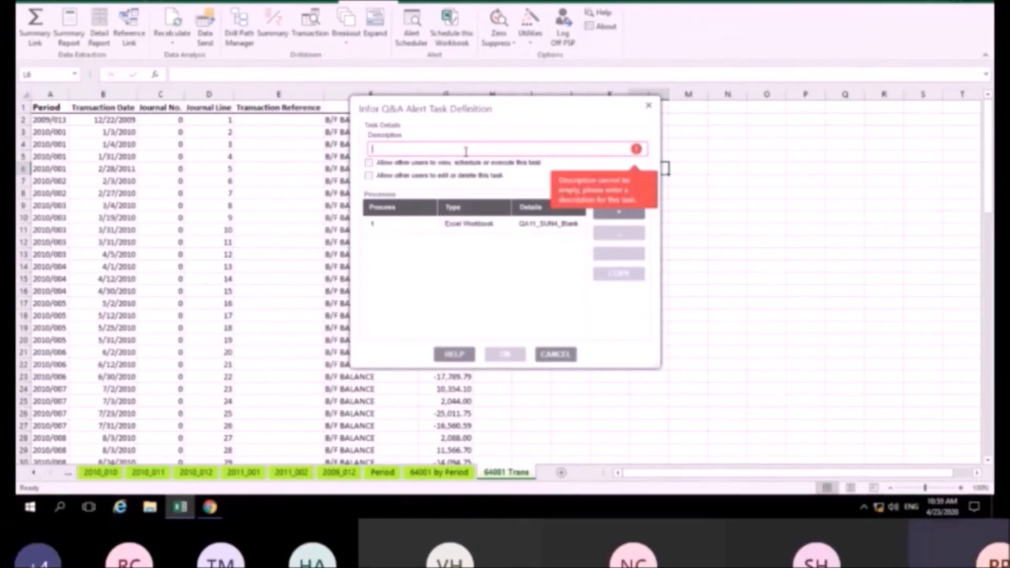
type("Q")
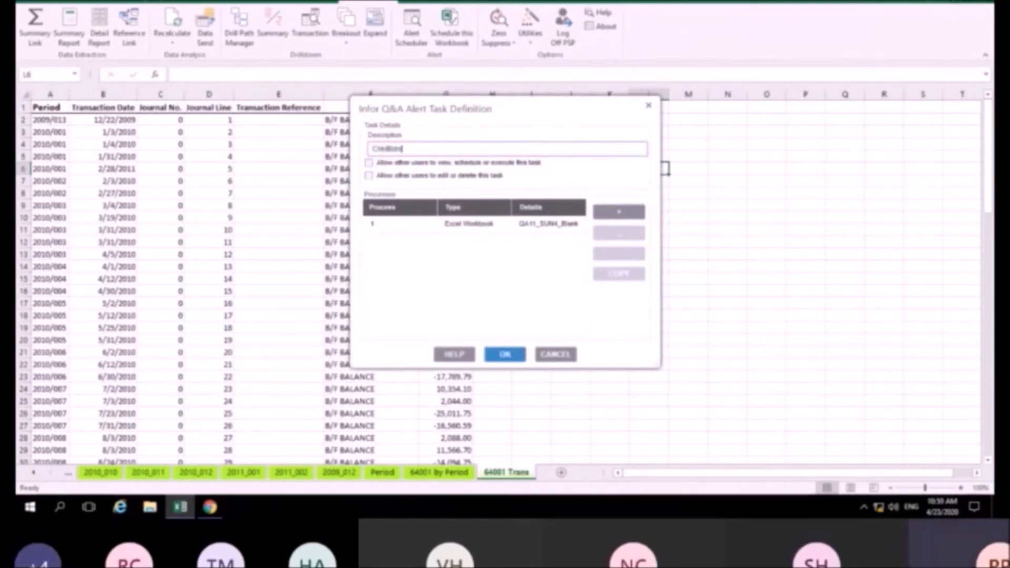
left_click(369, 163)
left_click(368, 175)
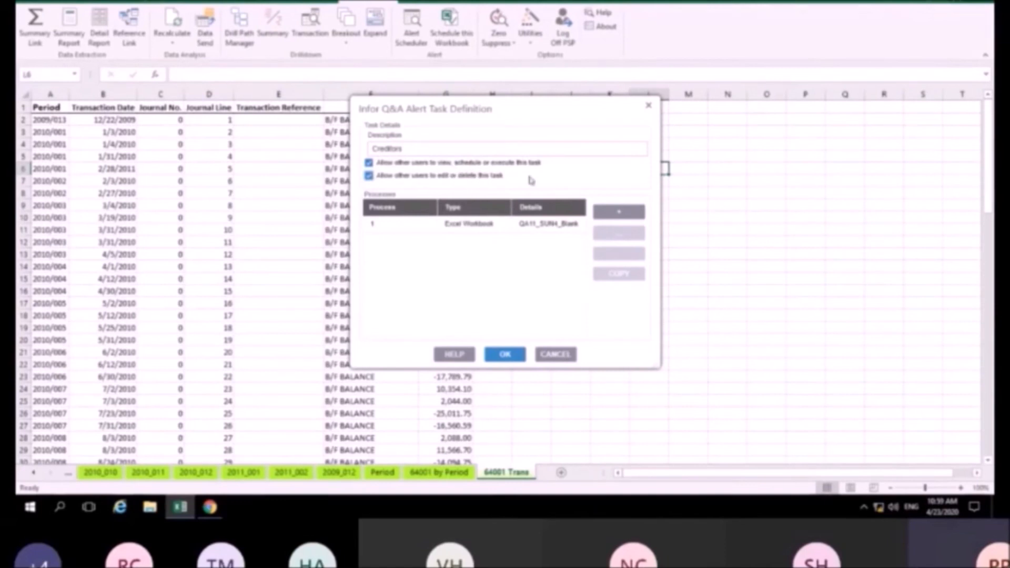
left_click(506, 354)
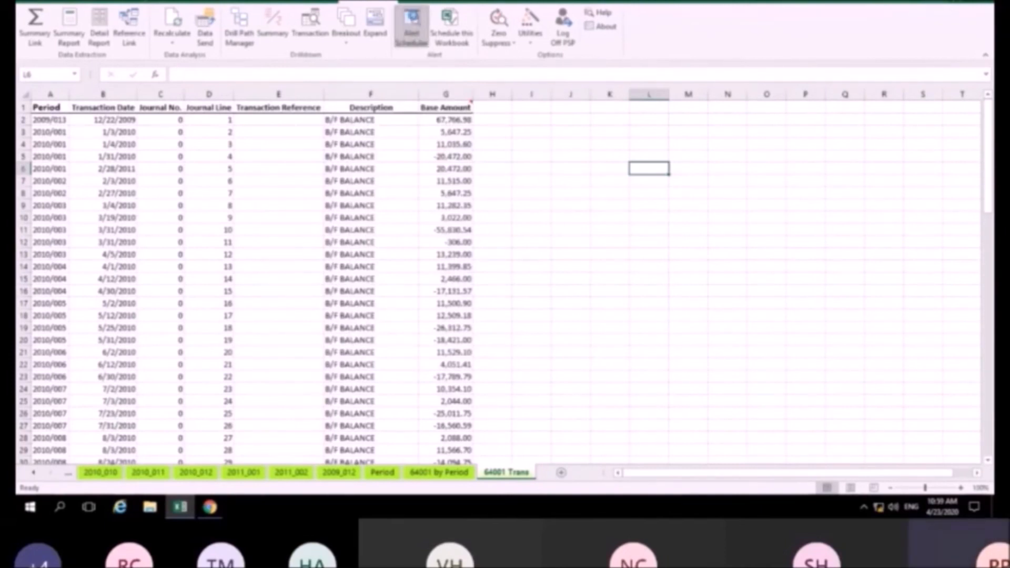
Review the daily and monthly schedule options for the Creditors task in the Alert Scheduler, and close it without scheduling.
left_click(412, 24)
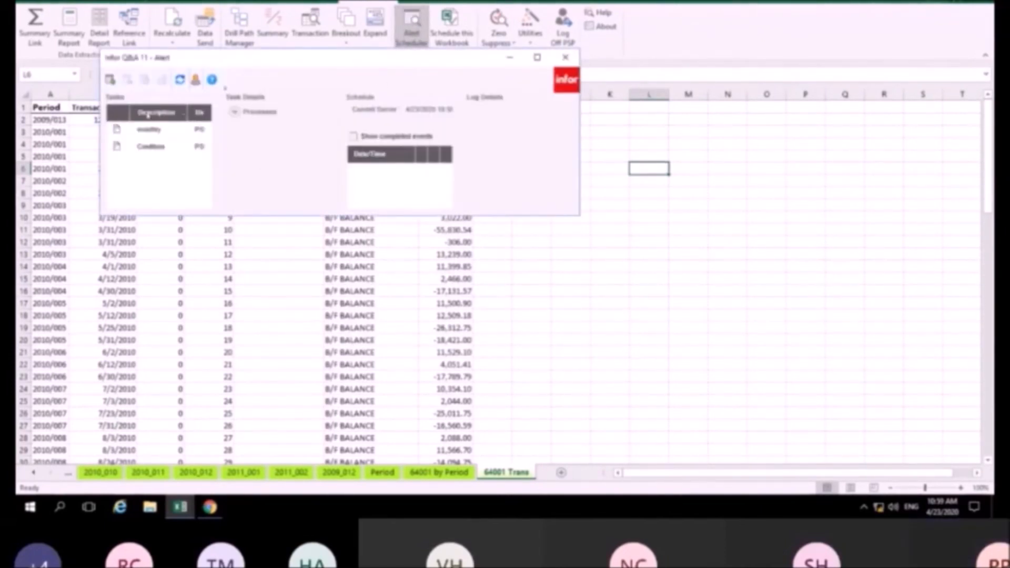
left_click(150, 146)
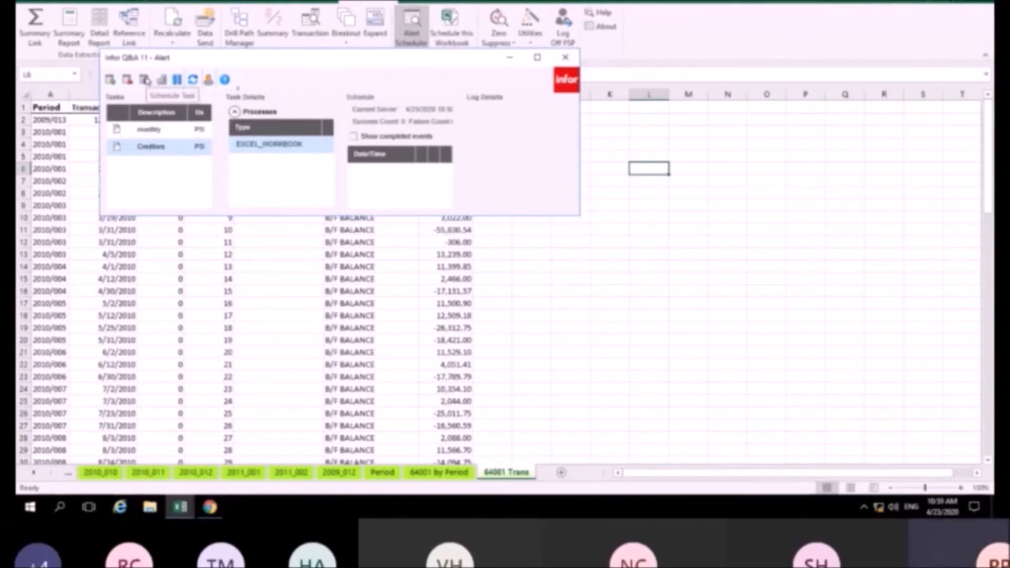
left_click(143, 77)
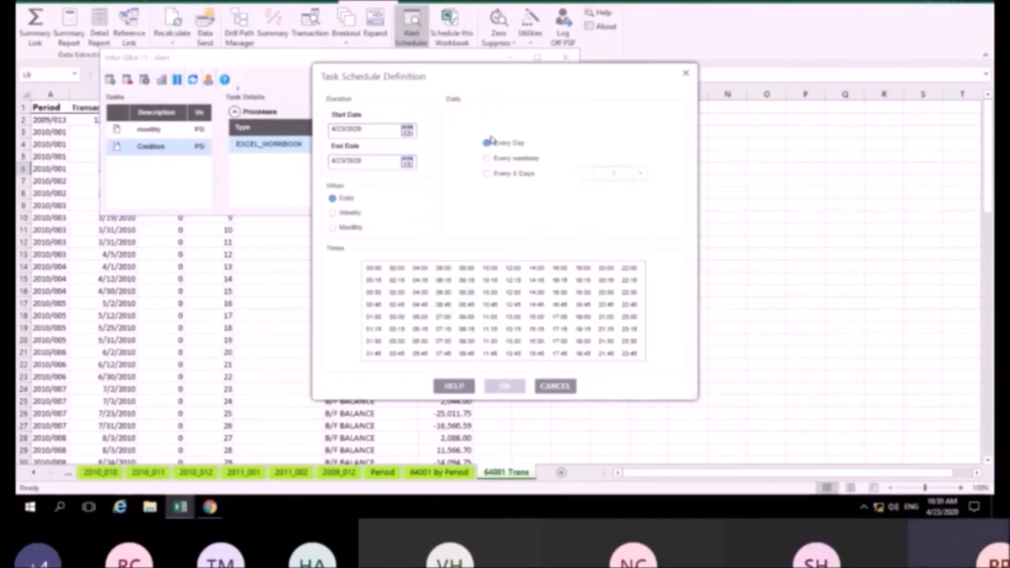
left_click(360, 229)
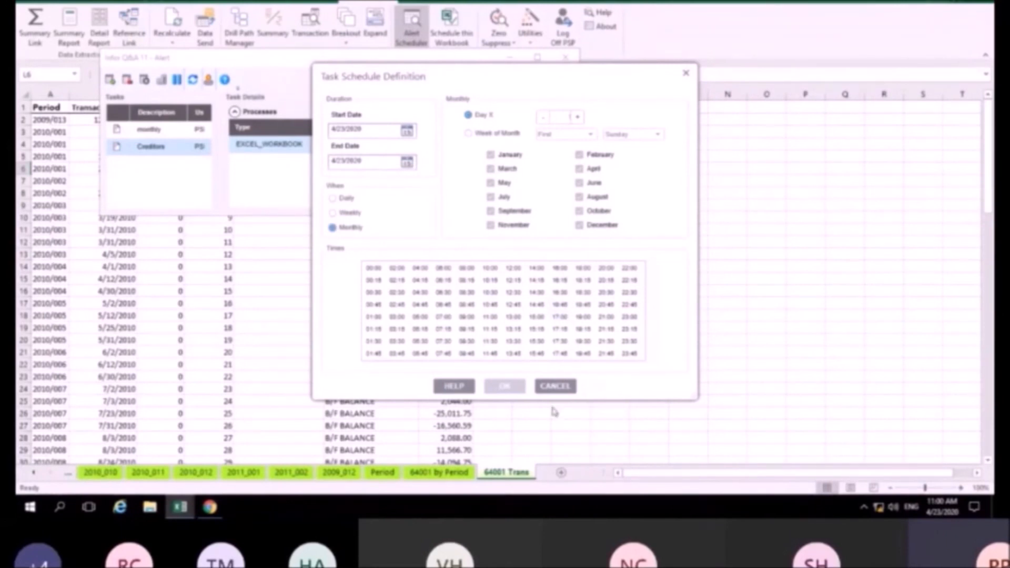
left_click(554, 388)
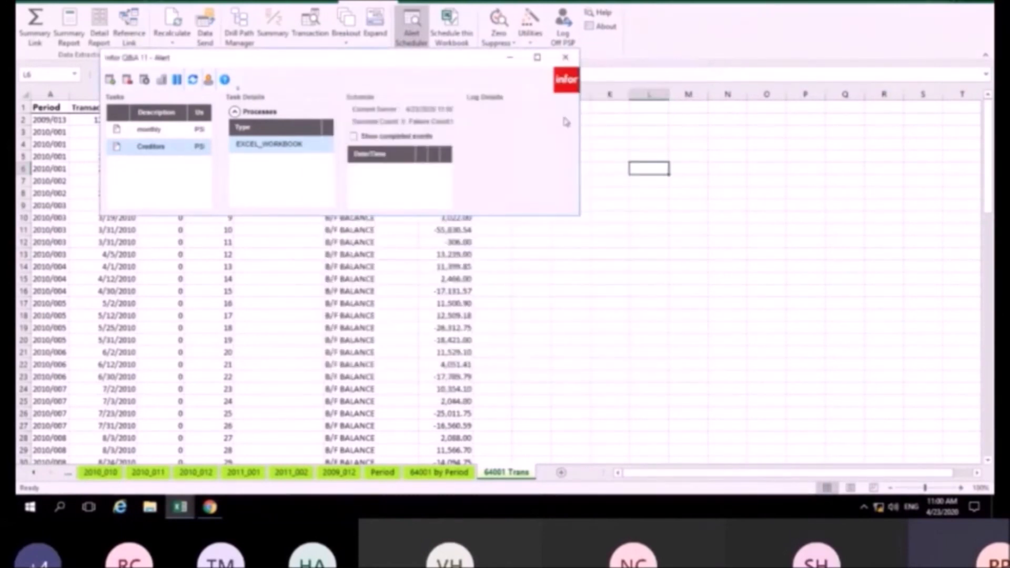
left_click(566, 57)
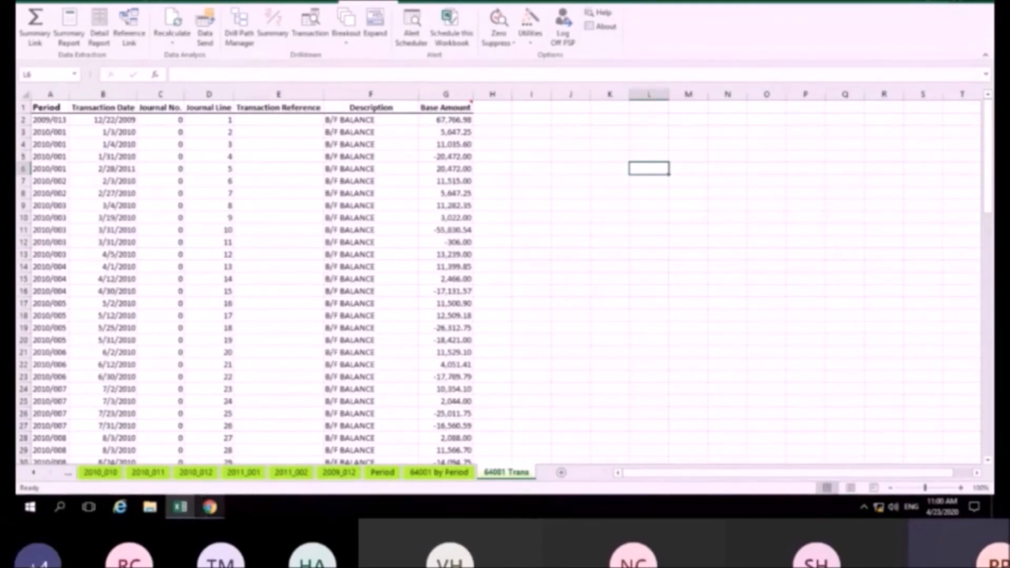
Switch to Chrome, sign in to Infor SunSystems Query And Analysis as system with the account password, and open User Management.
left_click(210, 508)
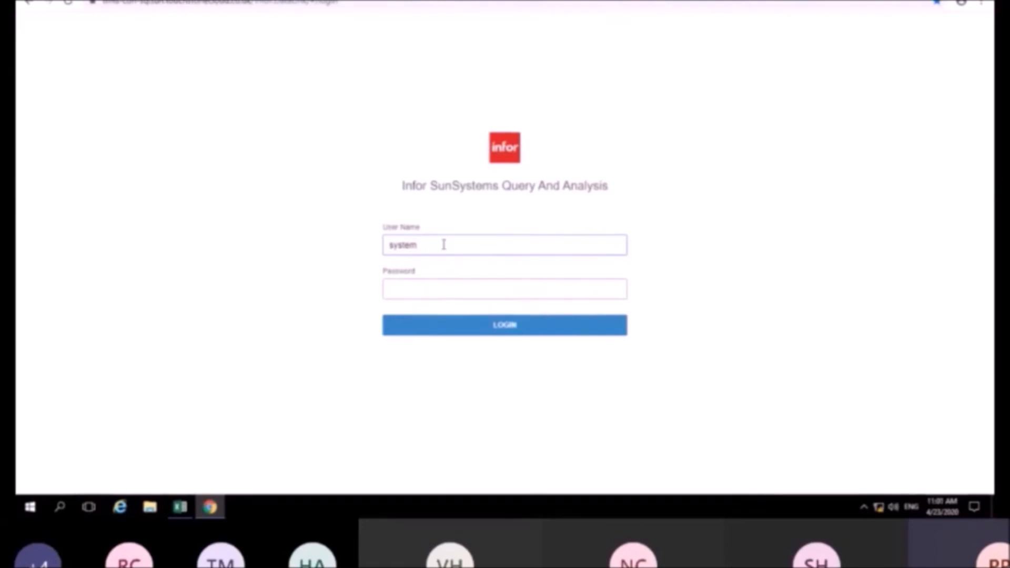
left_click(505, 331)
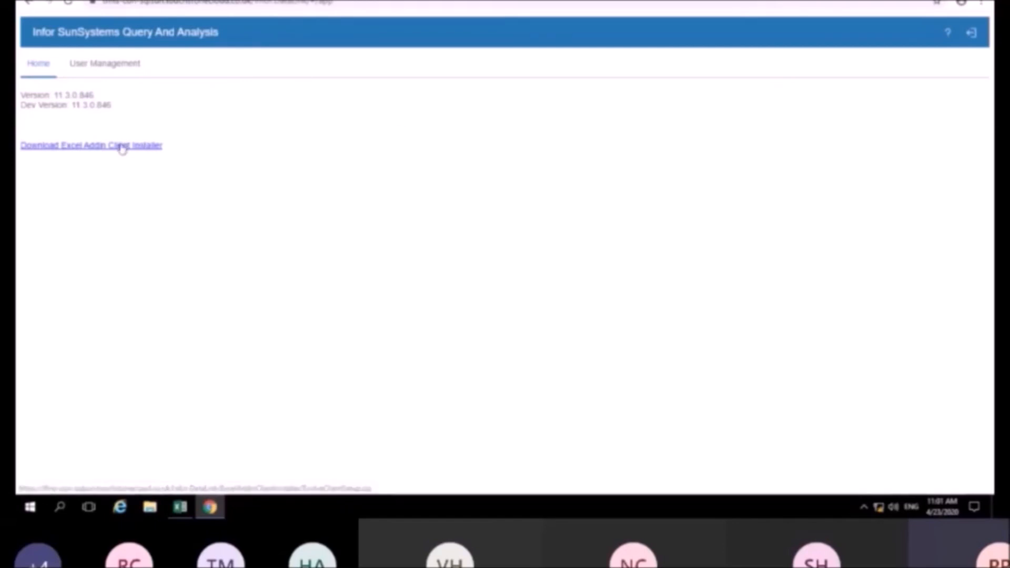
left_click(113, 67)
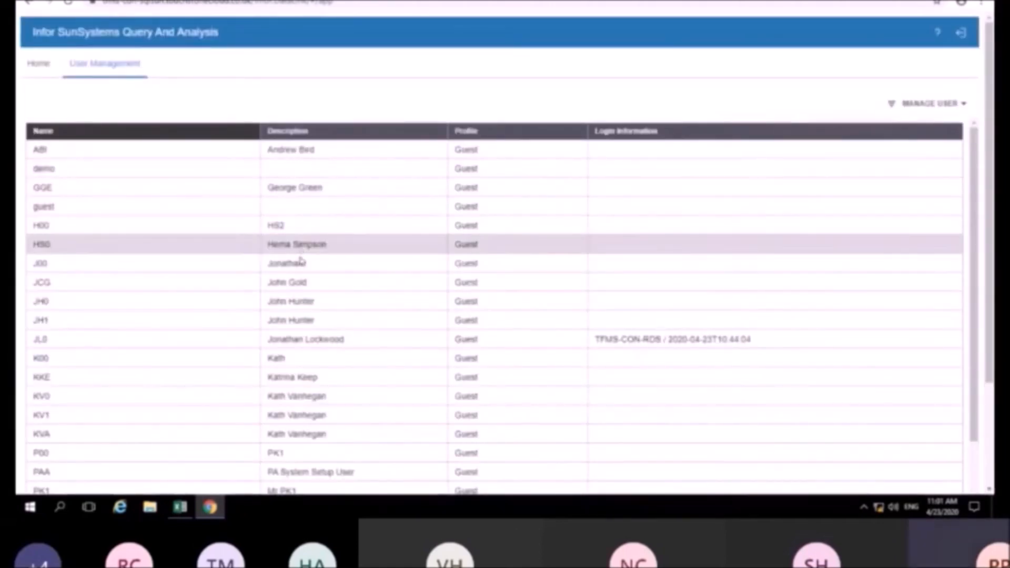
Examine the list of Query And Analysis users and the available actions for managing them.
scroll(299, 259, "down", 4)
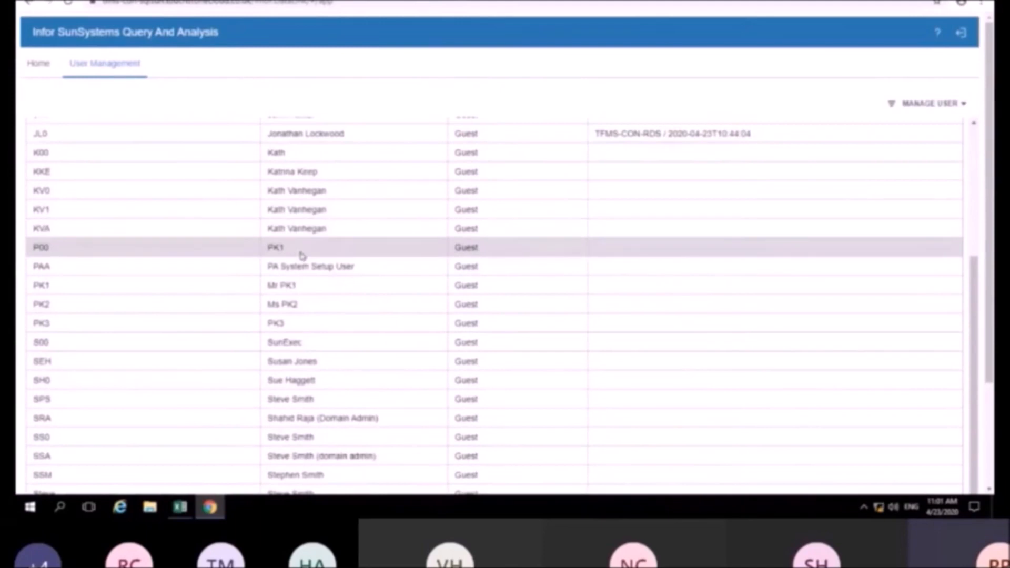
left_click(303, 254)
scroll(303, 254, "up", 4)
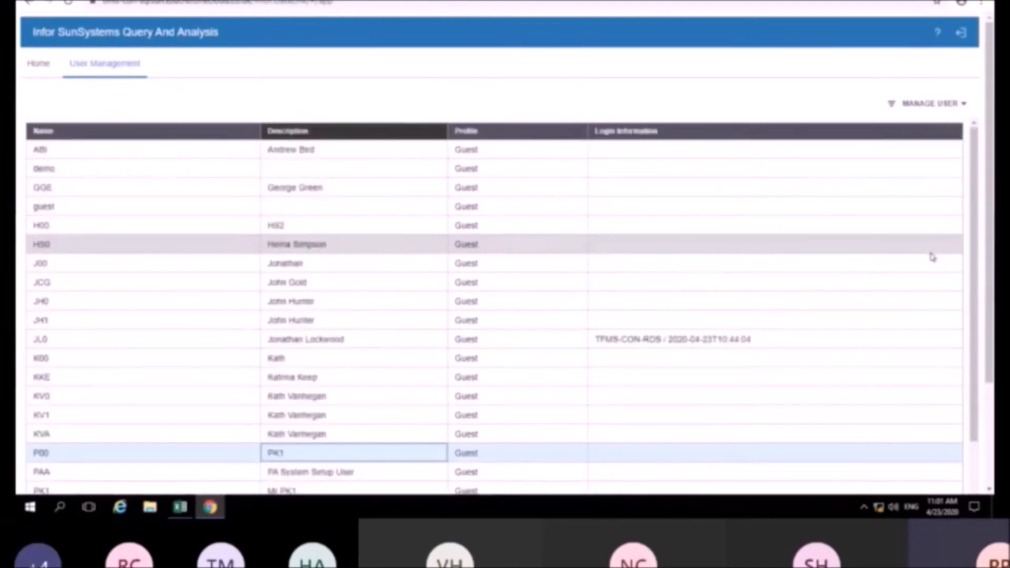
scroll(930, 257, "down", 3)
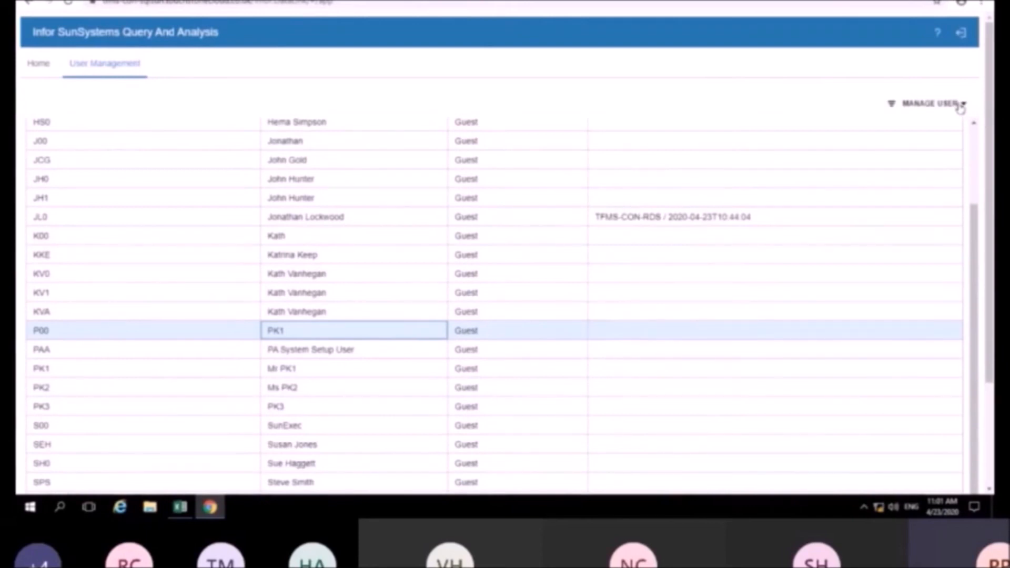
left_click(961, 107)
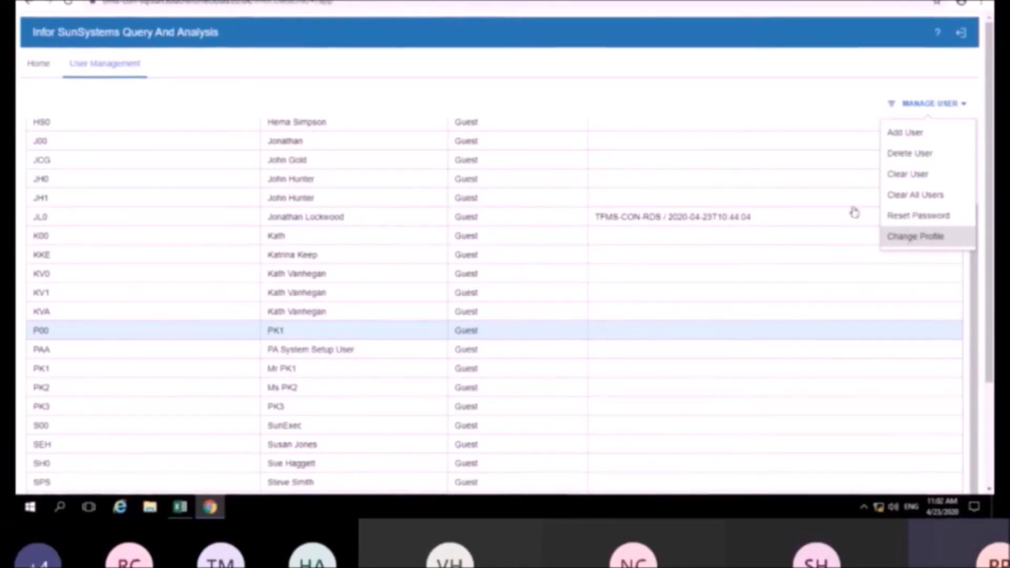
Sign out of the Query And Analysis web application and minimise the browser.
left_click(960, 33)
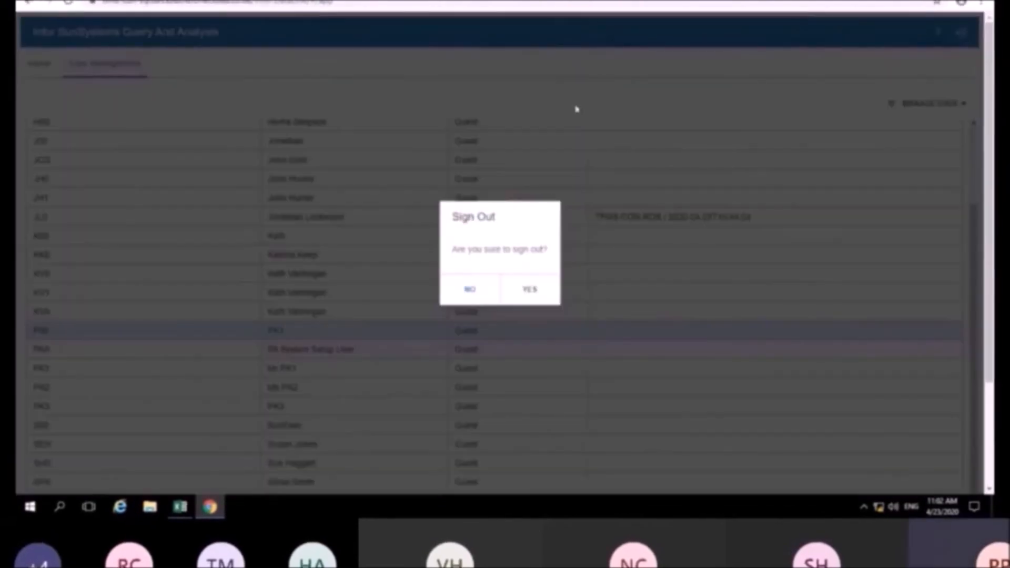
left_click(542, 288)
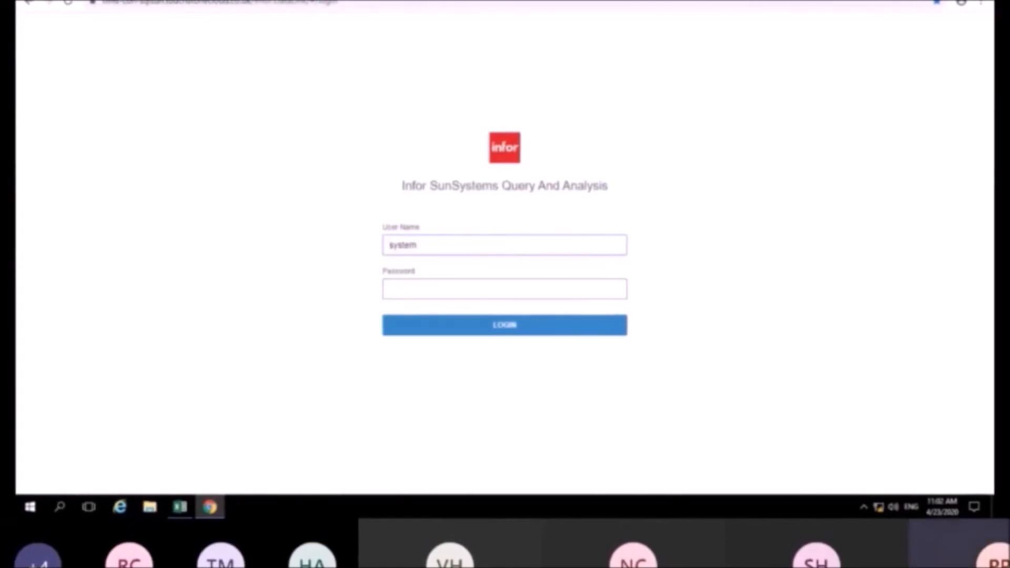
left_click(936, 0)
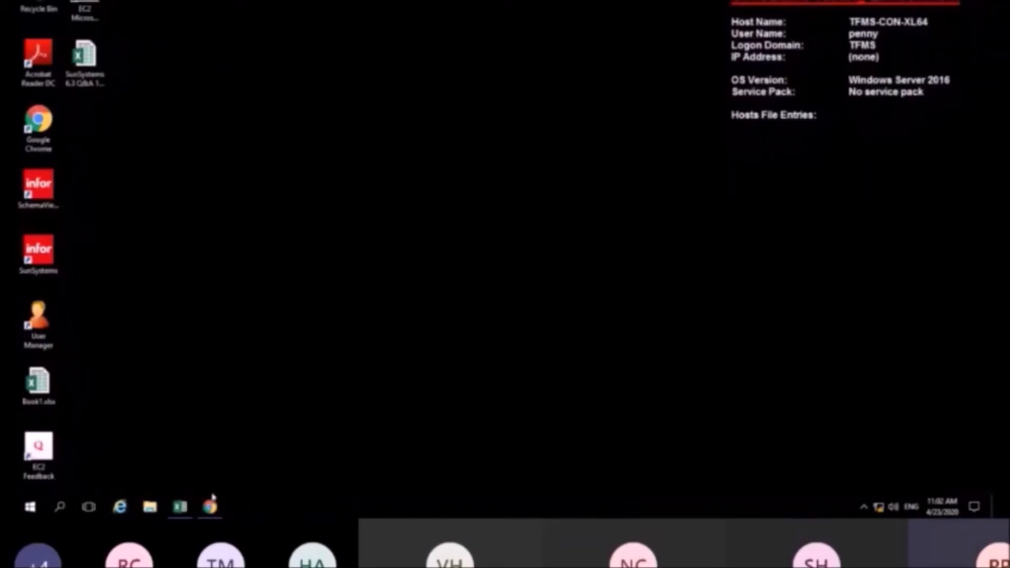
Open the Infor Query & Analysis 11 Excel Plugin Utilities, review the plugin status and server settings, and close the window.
mouse_move(185, 505)
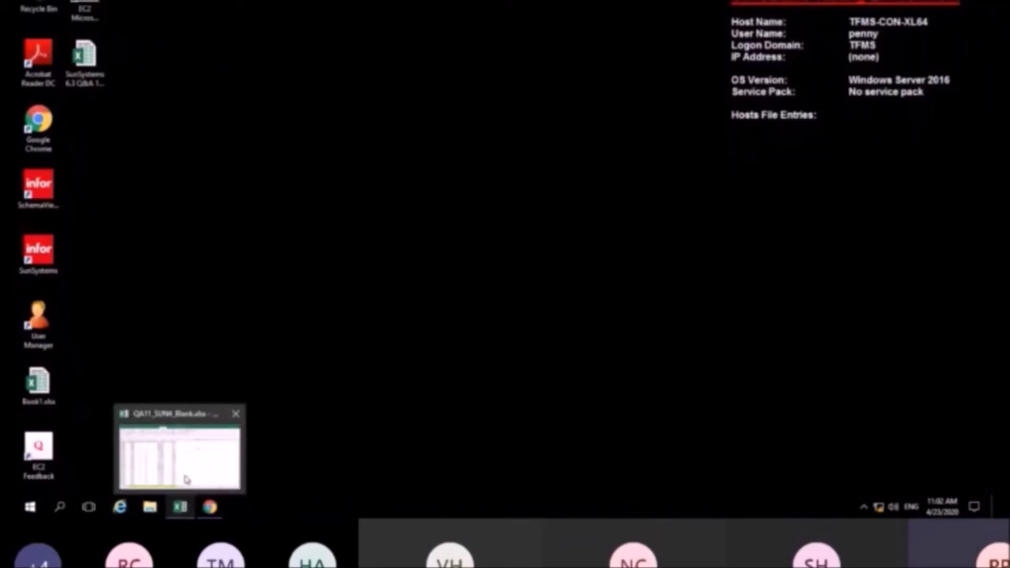
left_click(30, 507)
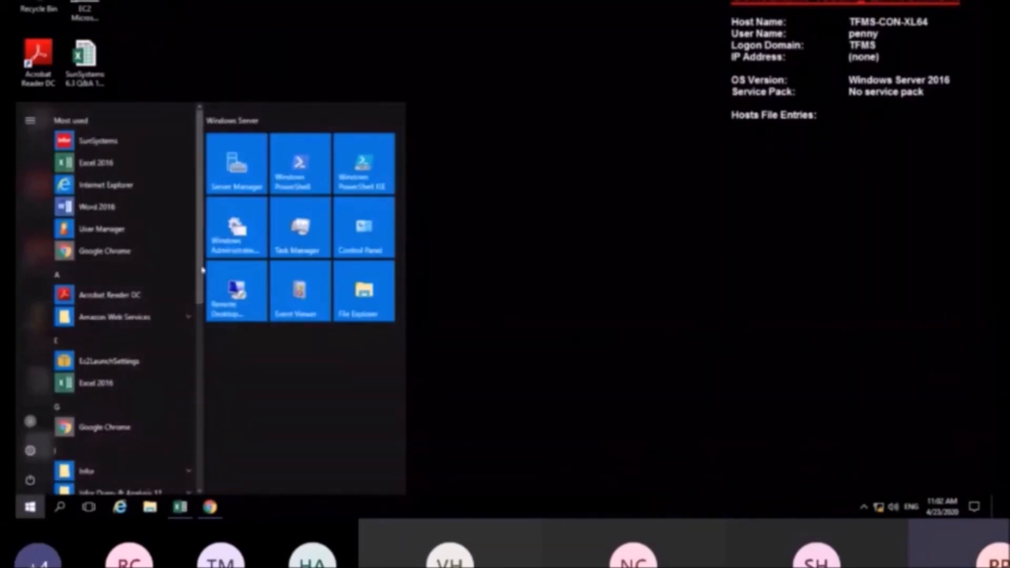
left_click_drag(202, 277, 196, 364)
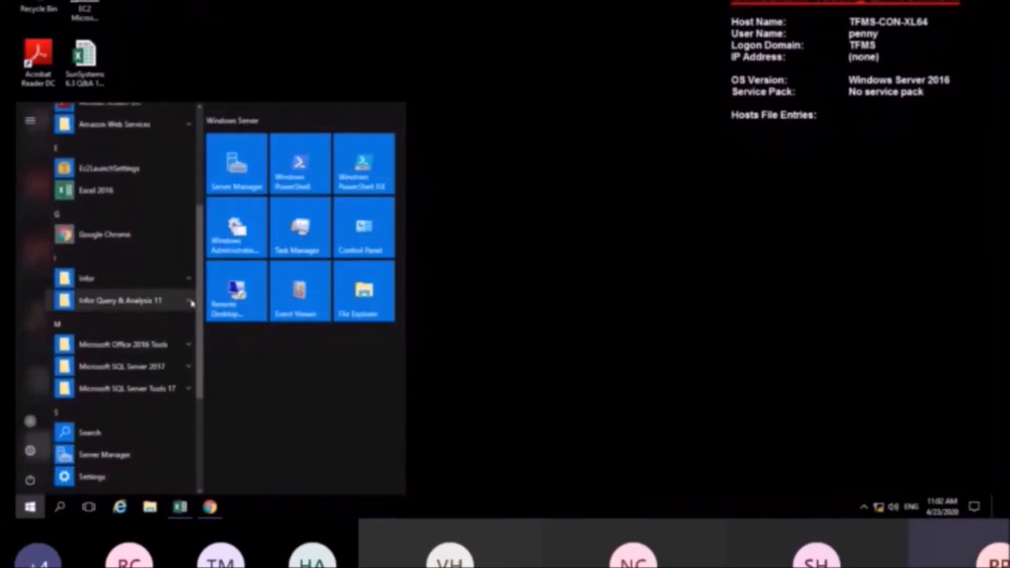
left_click(190, 300)
left_click(163, 329)
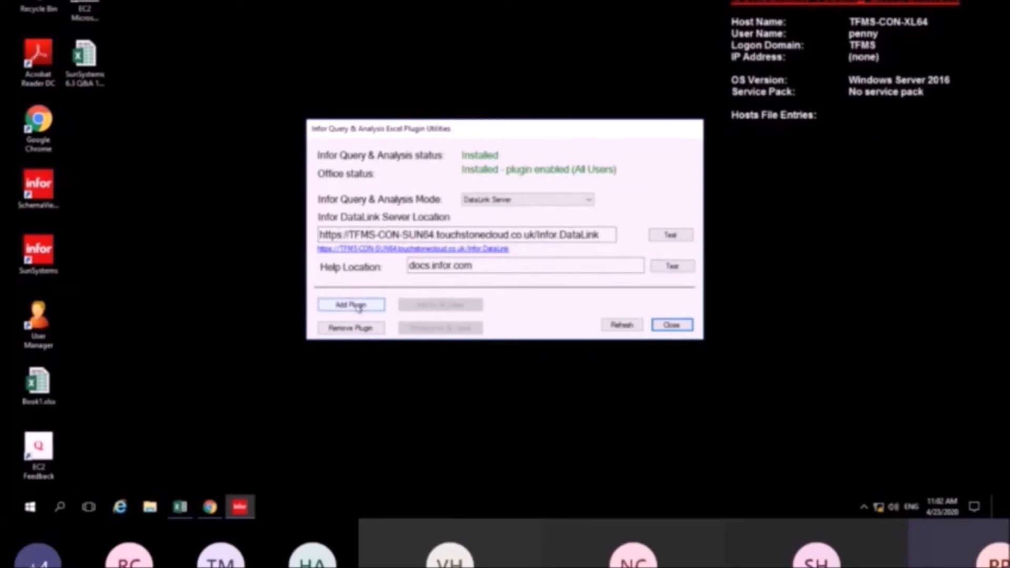
left_click(671, 325)
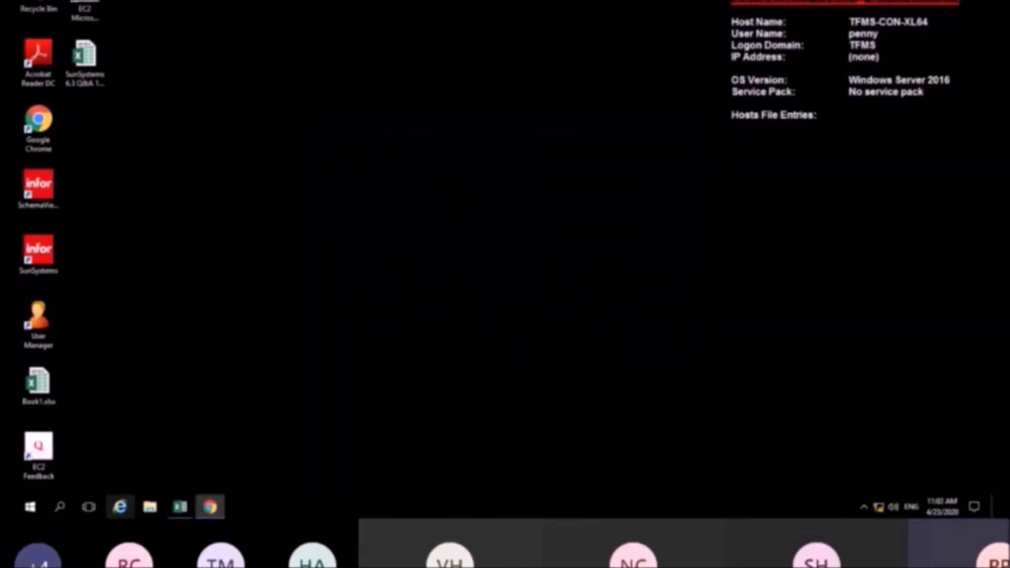
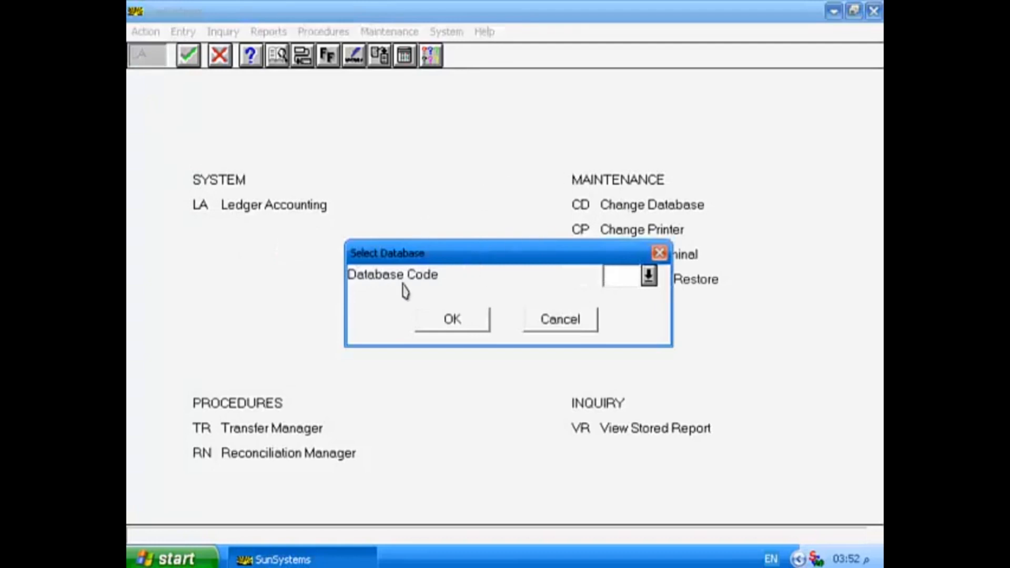
Open the HAU HAUZA LAND RESORT database in SunSystems, agreeing to continue outside its open date range.
left_click(649, 275)
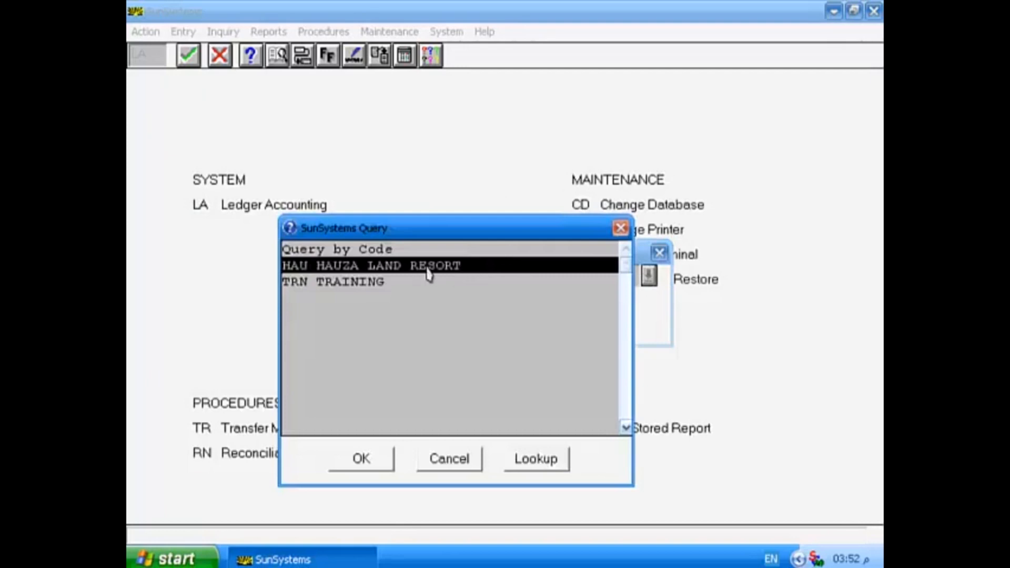
left_click(361, 461)
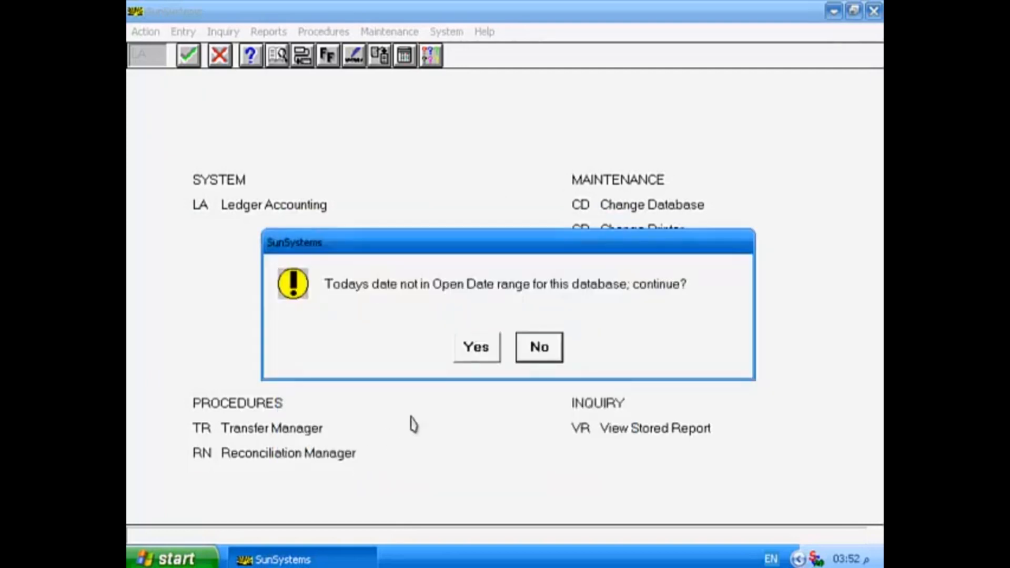
left_click(478, 351)
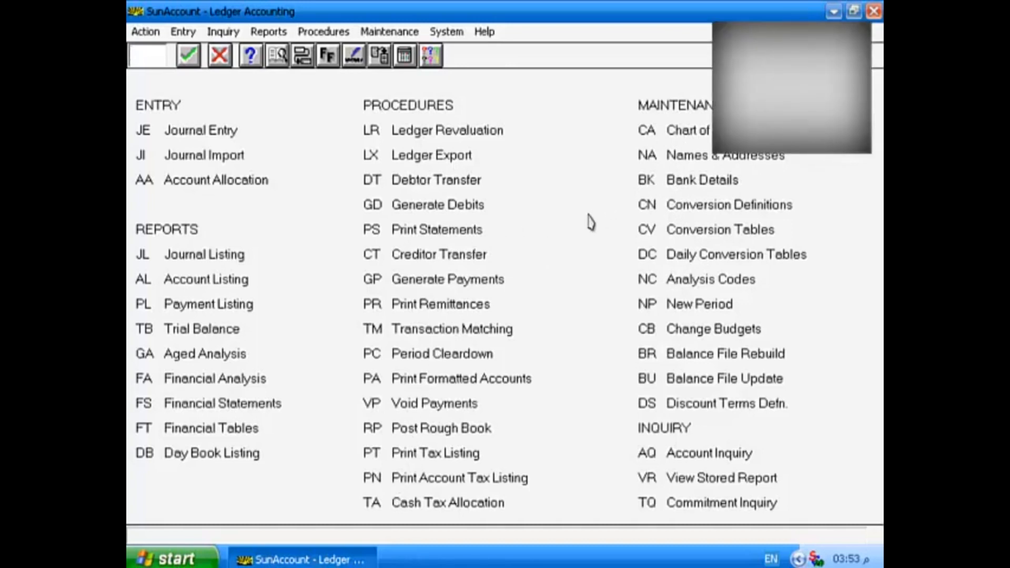
type("CA")
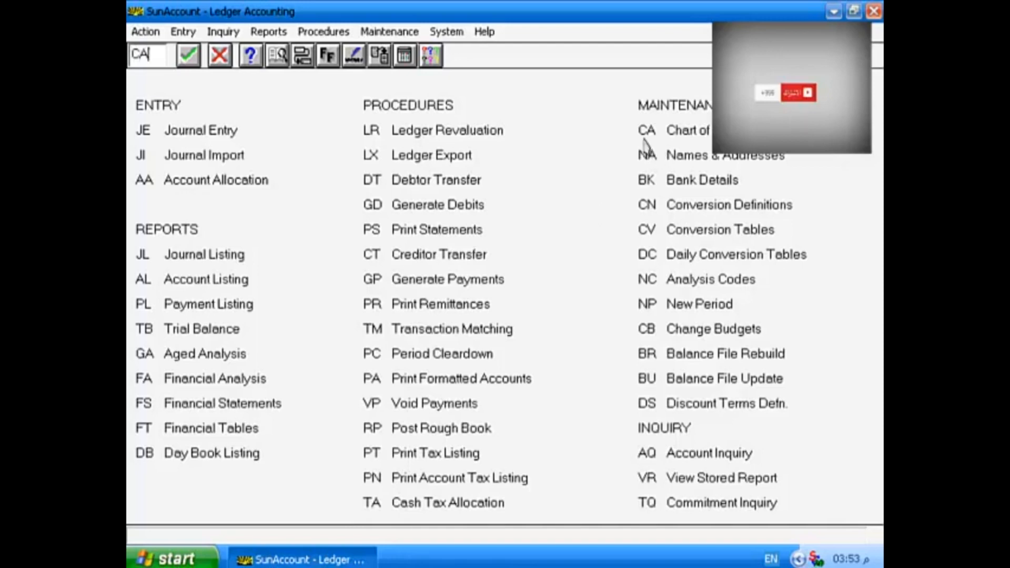
key("BackSpace")
key("BackSpace")
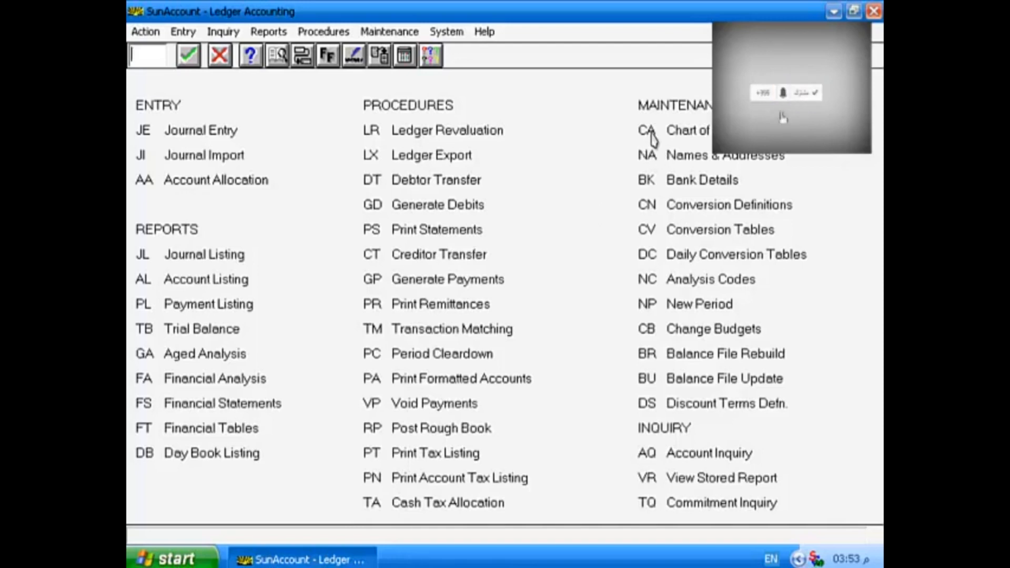
type("NA")
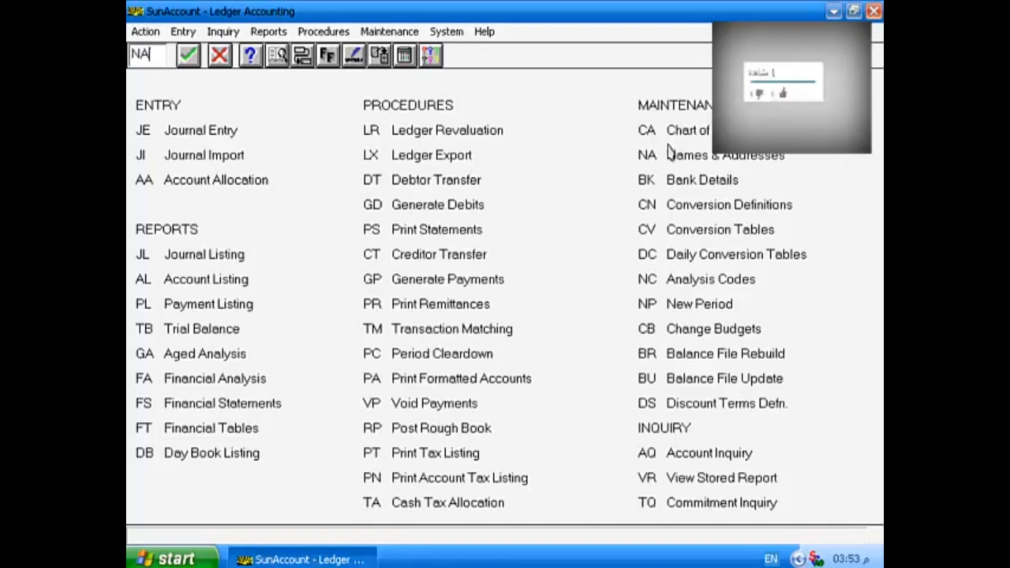
key("BackSpace")
key("BackSpace")
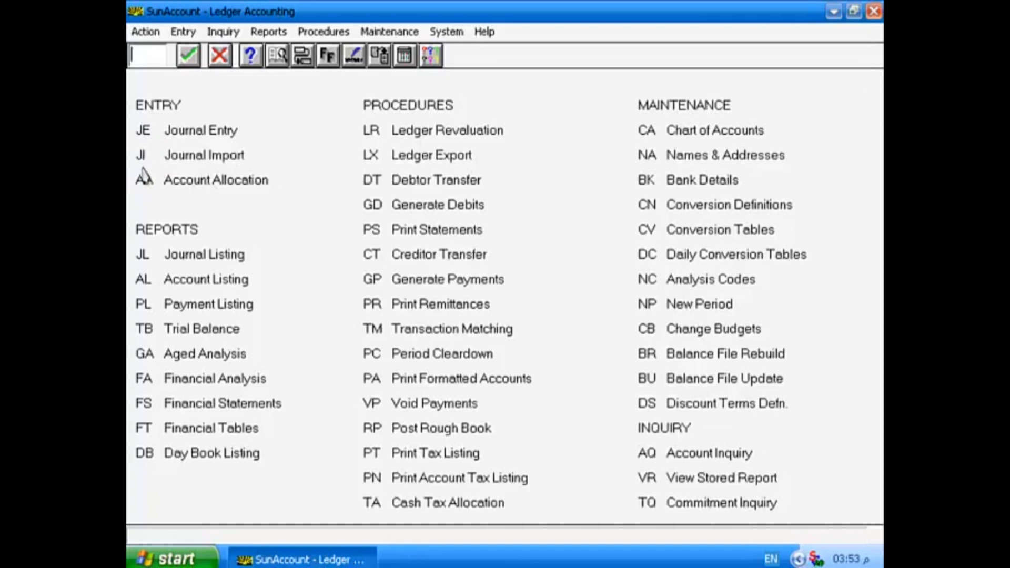
Open the Journal Import function with the code JI.
type("JI")
key("Return")
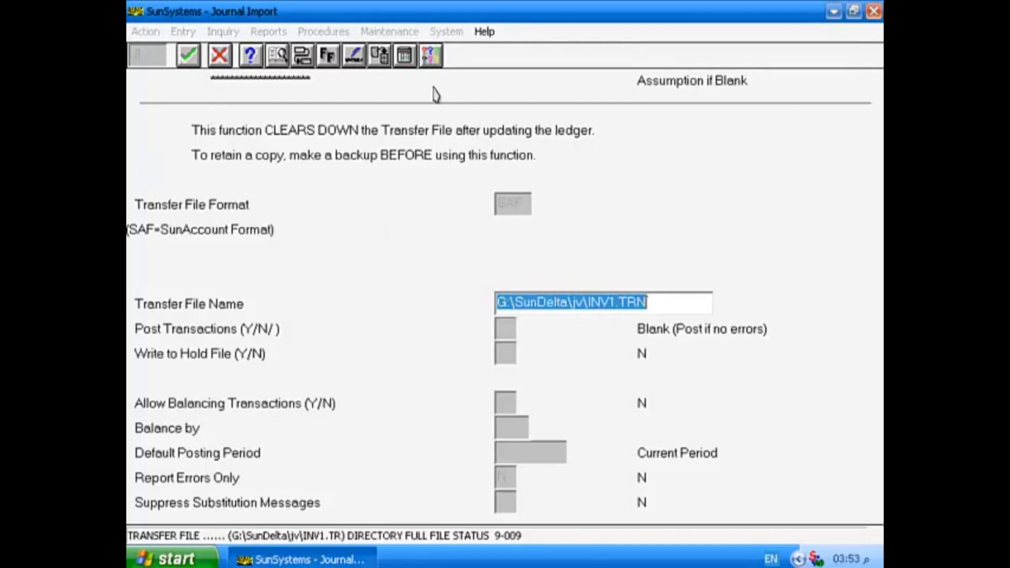
Close Journal Import and restart SunSystems, signing in with the operator ID and password.
left_click(873, 15)
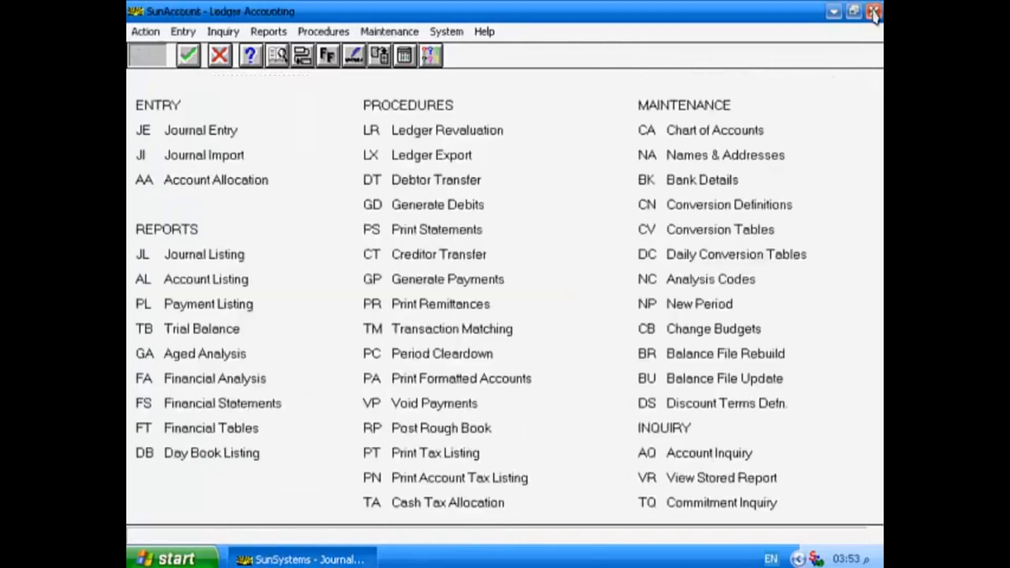
left_click(874, 15)
double_click(330, 251)
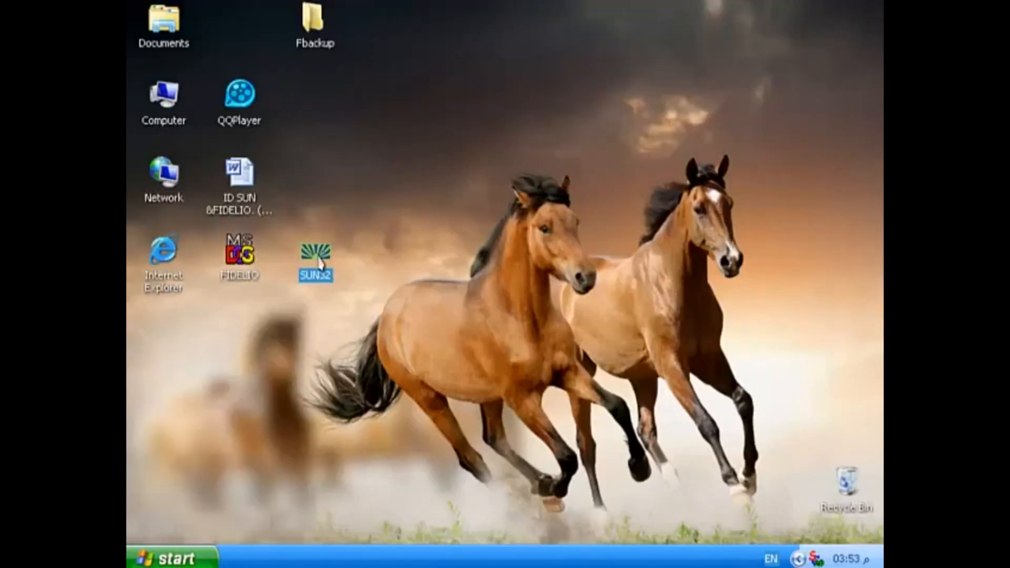
type("SAL")
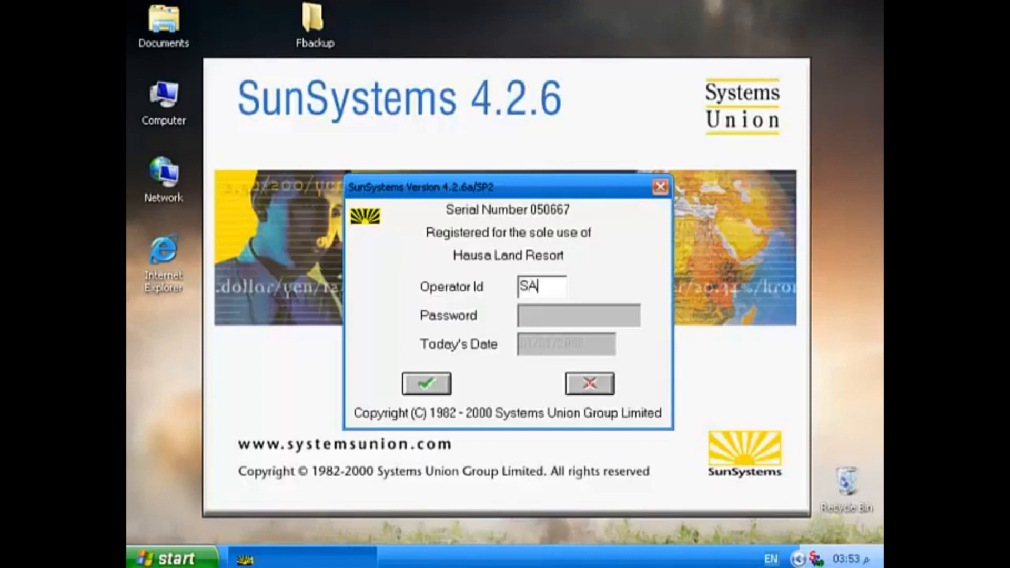
key("Return")
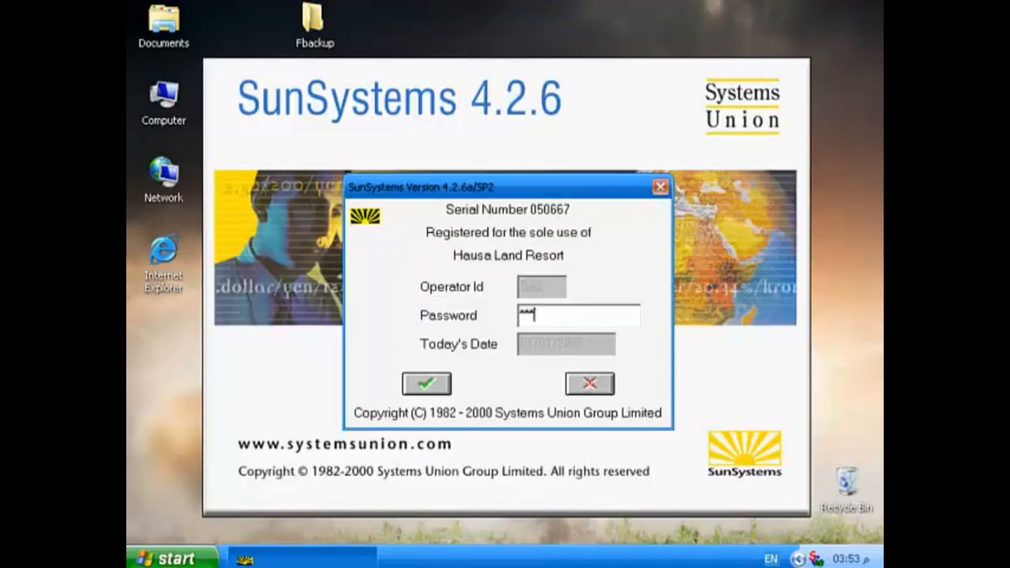
key("Return")
key("Return")
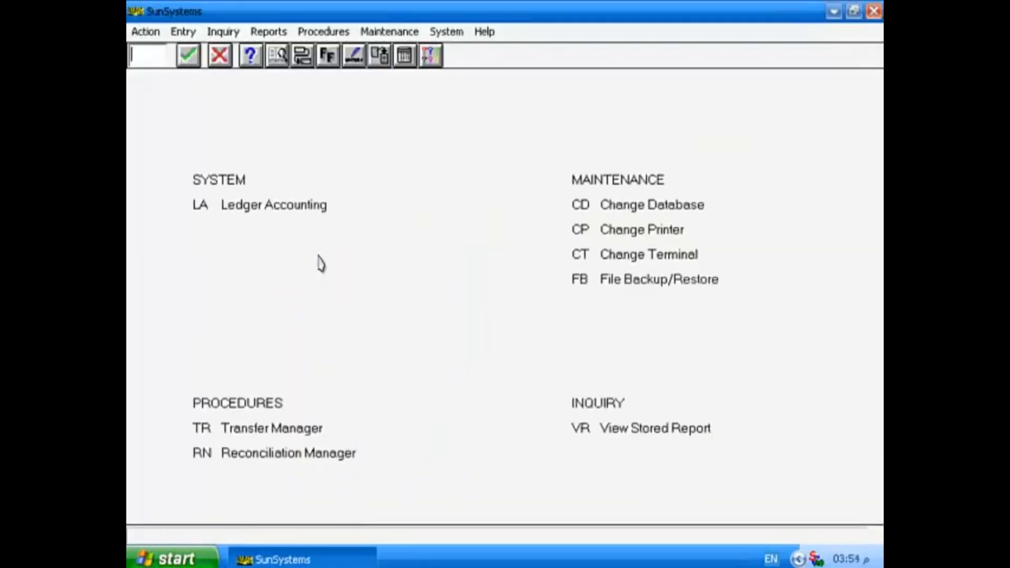
Open Ledger Accounting with the code LA for the HAU database, agreeing to continue outside its open date range.
type("LA")
key("Return")
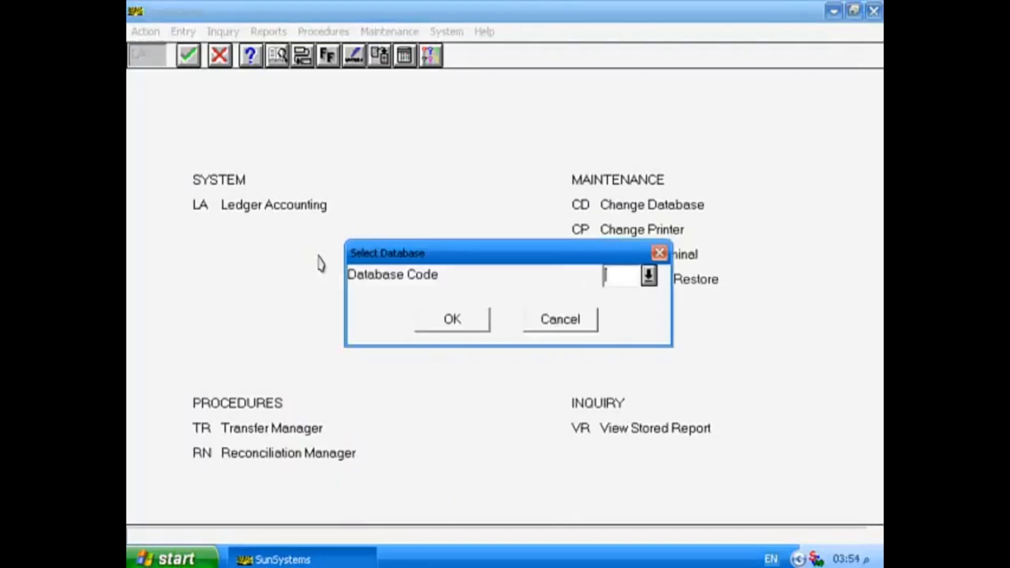
left_click(649, 276)
key("Return")
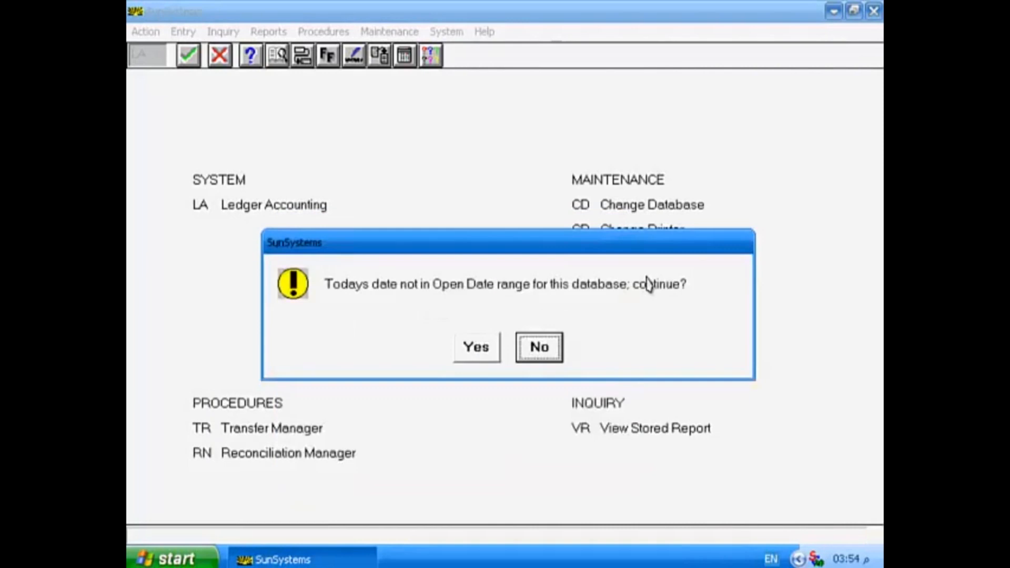
left_click(477, 347)
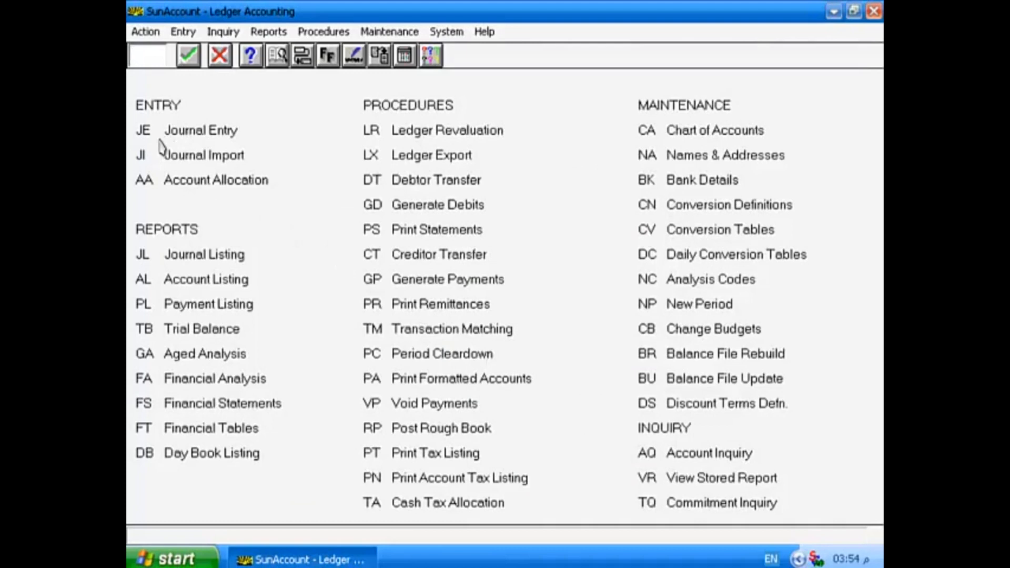
Open Journal Entry with the code JE and start a new journal, dismissing the Windows color scheme prompt.
type("JE")
key("Return")
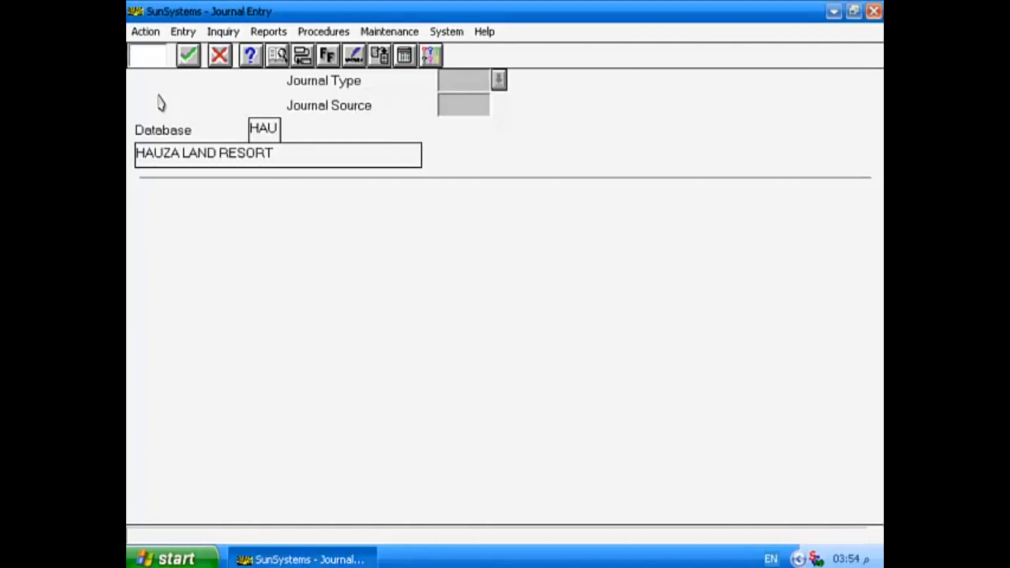
left_click(147, 33)
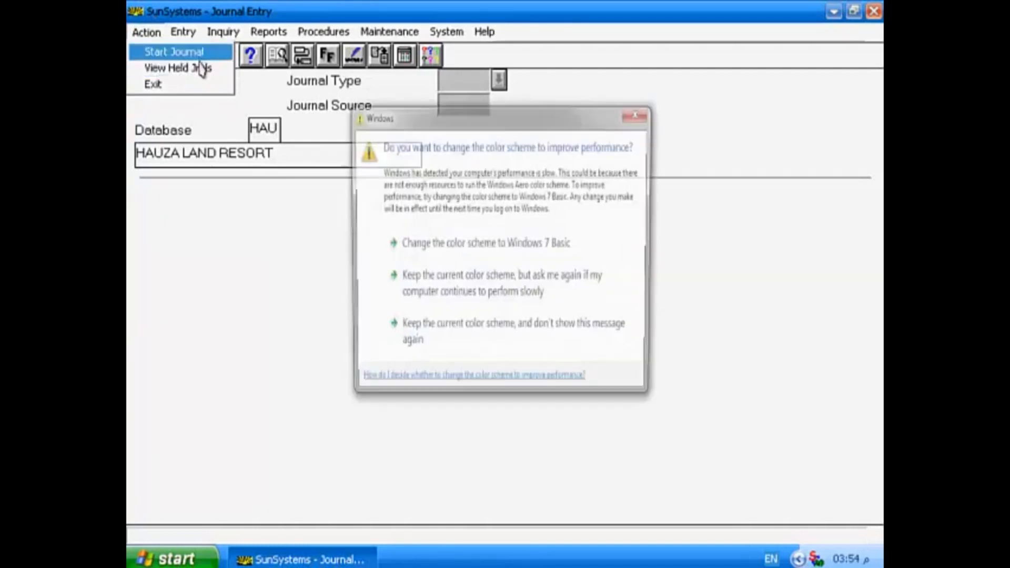
left_click(633, 115)
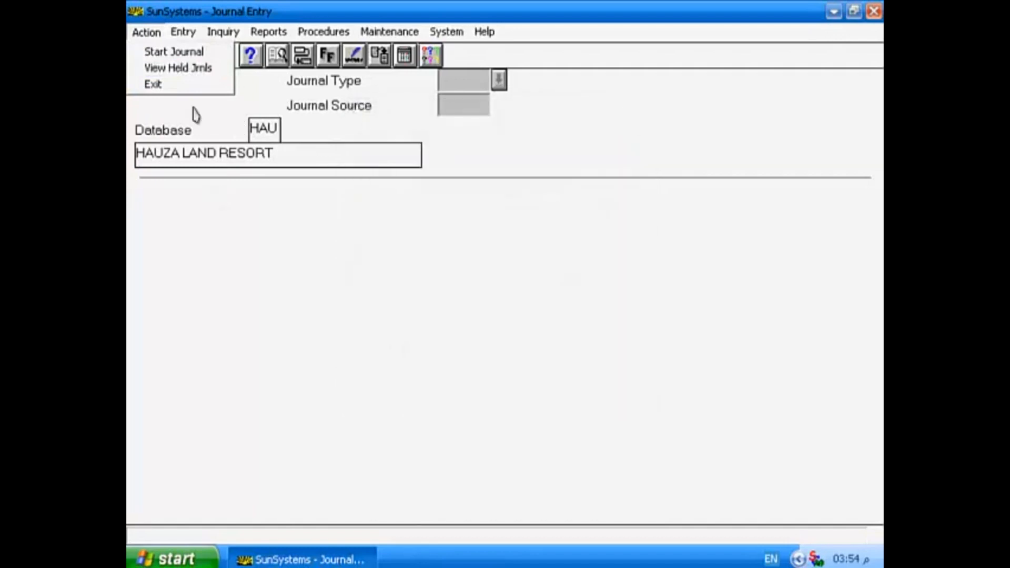
left_click(173, 54)
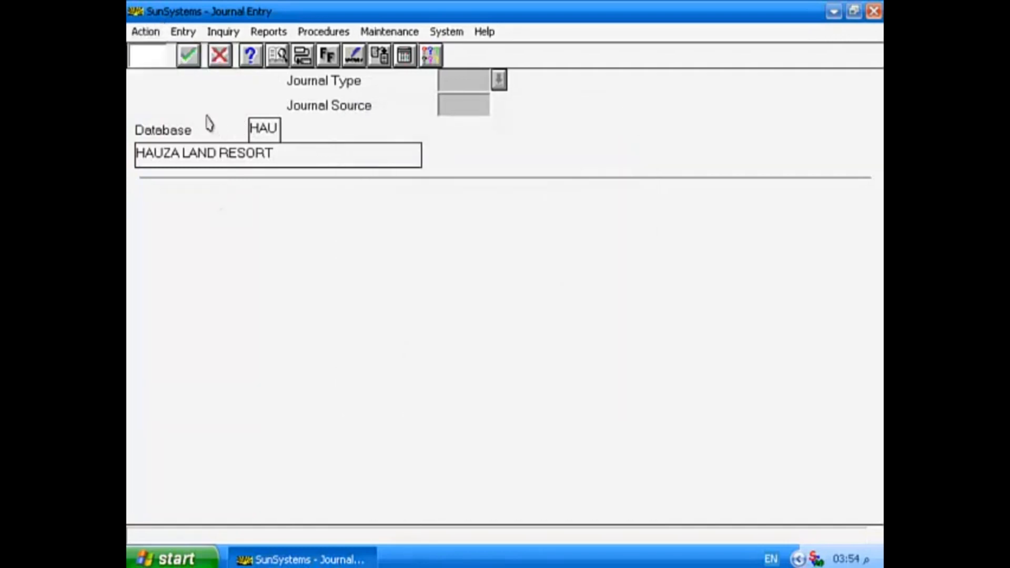
key("Return")
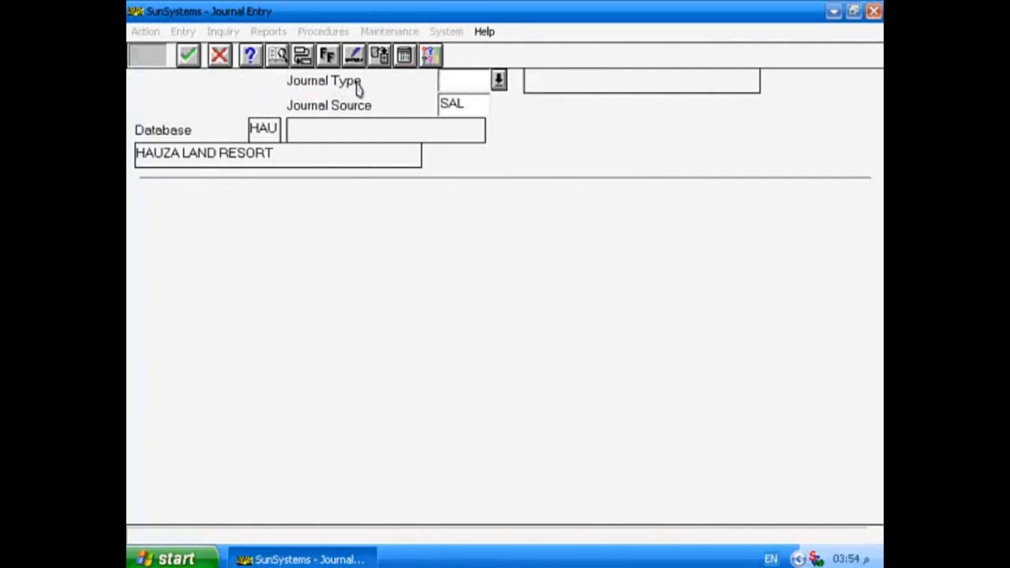
Choose CASH (CASH RECEIPT) as the journal type and accept the journal header.
left_click(499, 82)
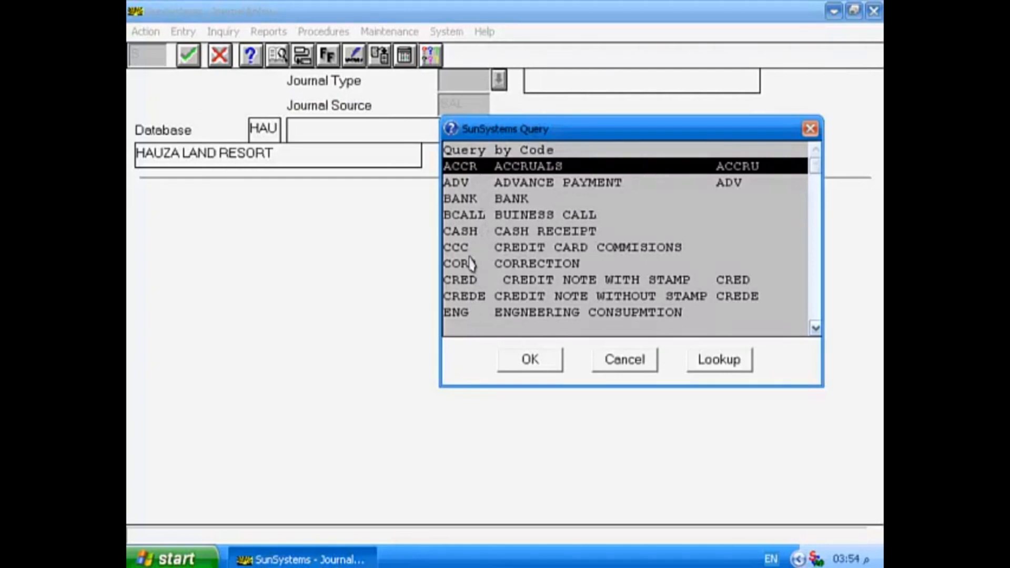
left_click(528, 236)
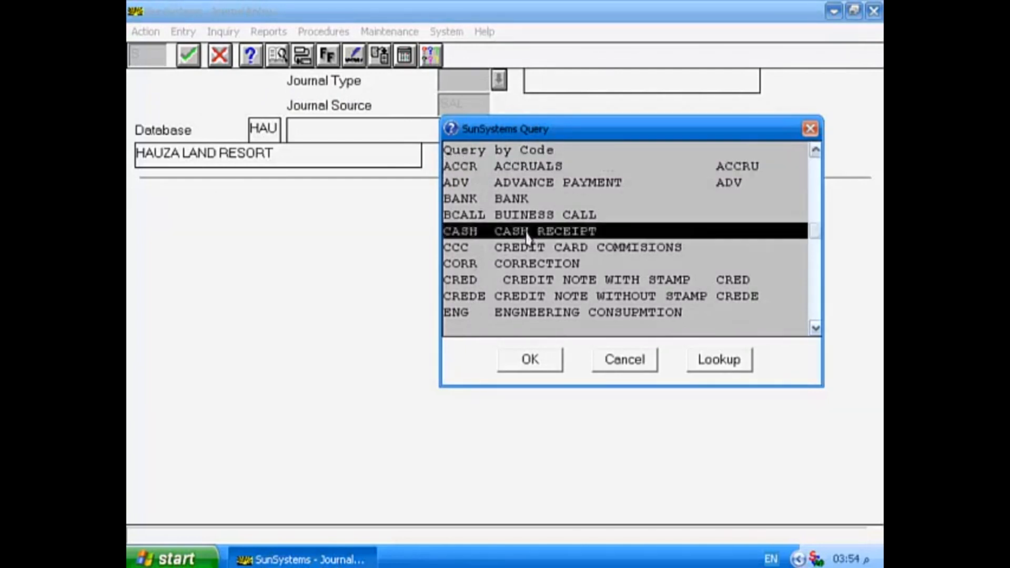
double_click(528, 235)
key("Return")
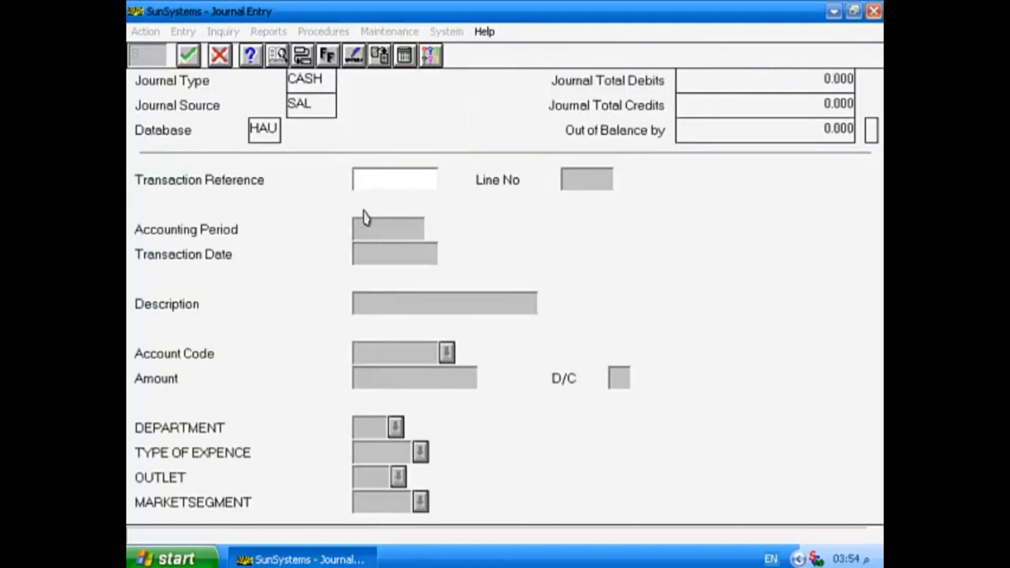
Enter the transaction reference cash and the transaction date 01/10/2007, accepting the period 10/2007 and the description CASH RECEIPT.
type("cash")
key("Tab")
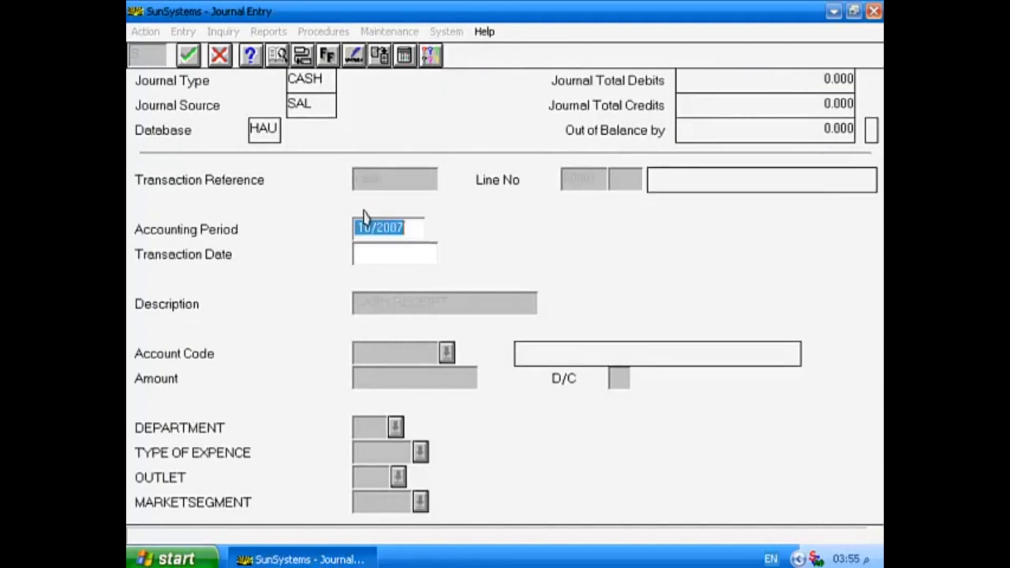
key("Tab")
type("0")
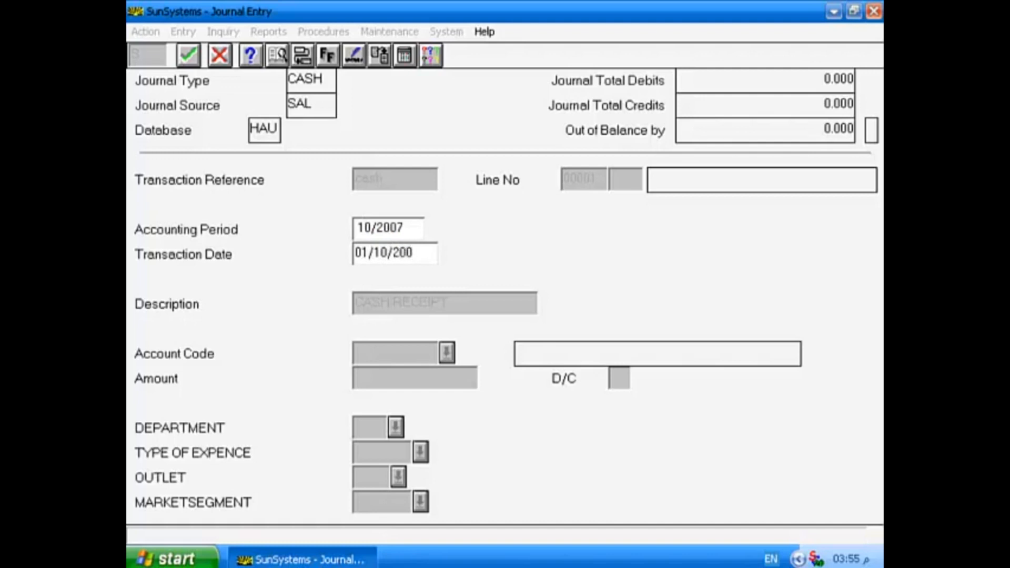
key("Return")
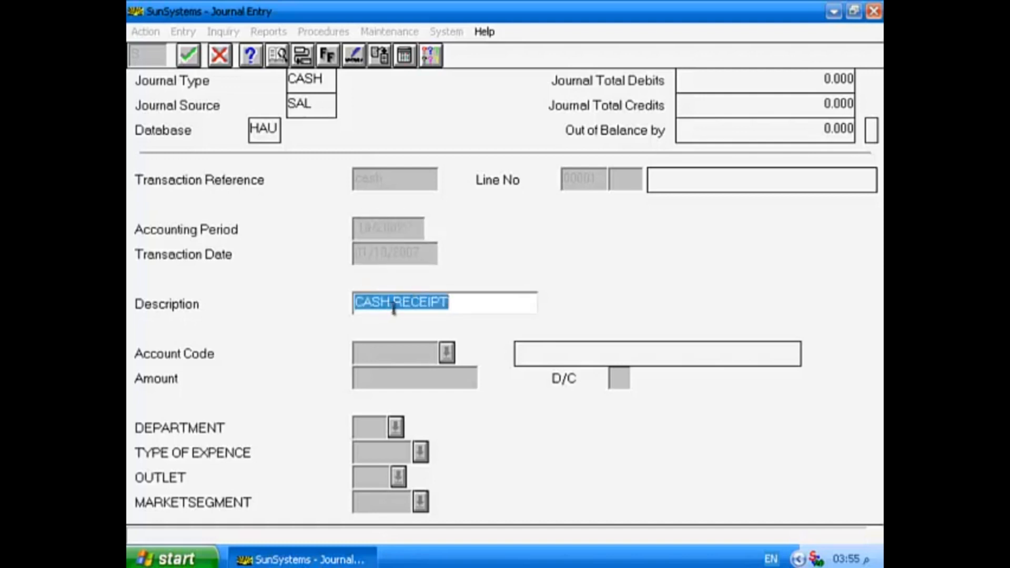
key("Return")
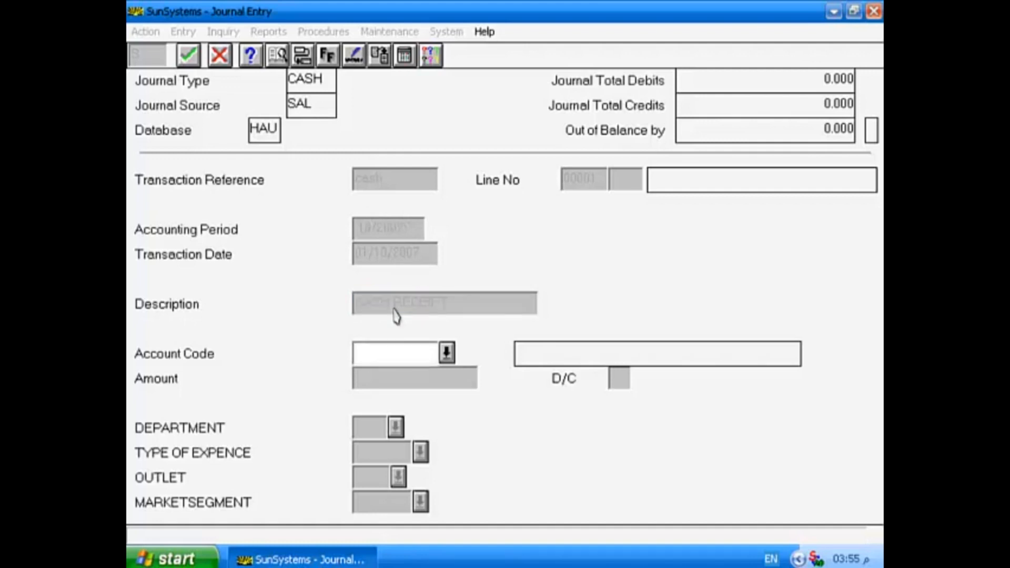
Select account code 10100020 INDIVIDUALS for the first journal line.
left_click(447, 353)
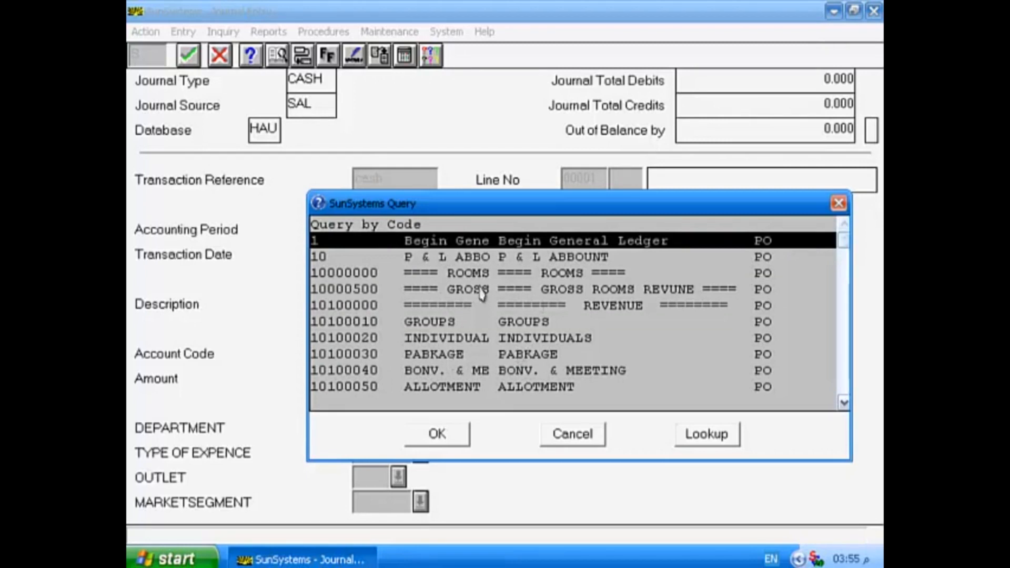
left_click(533, 342)
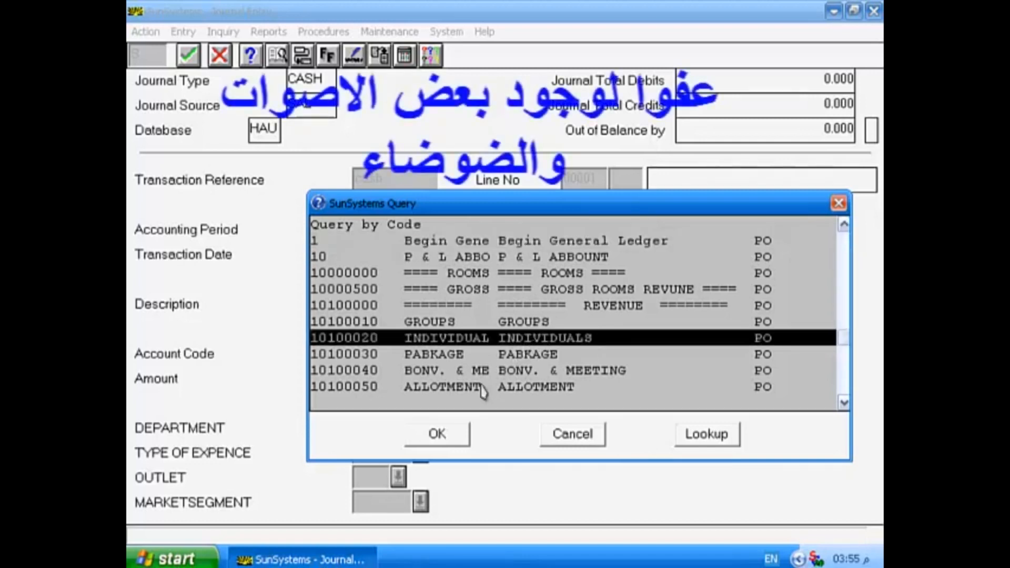
left_click(436, 435)
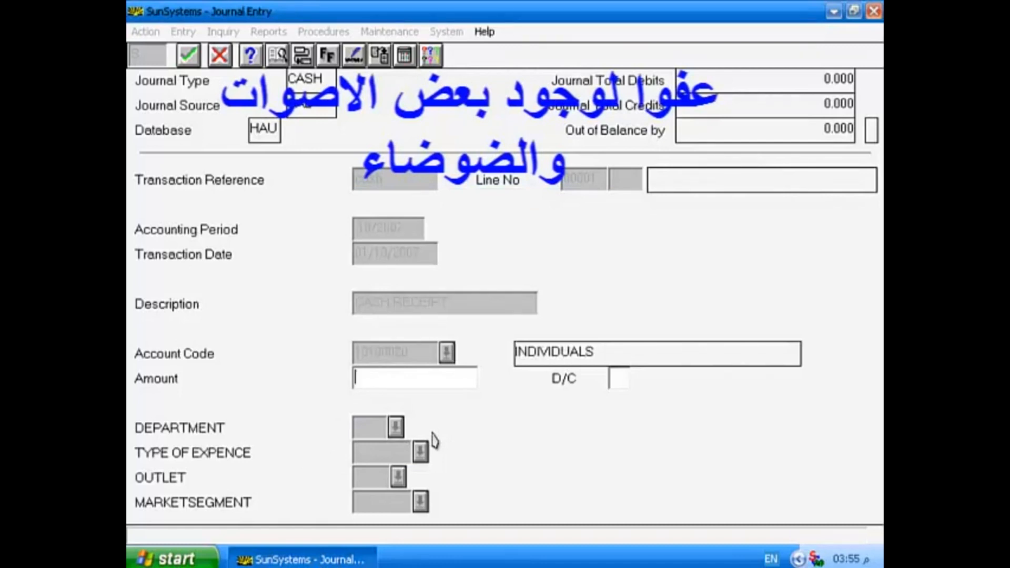
Enter 150 as a credit on the first journal line and accept it with all analysis codes blank.
type("150")
key("Tab")
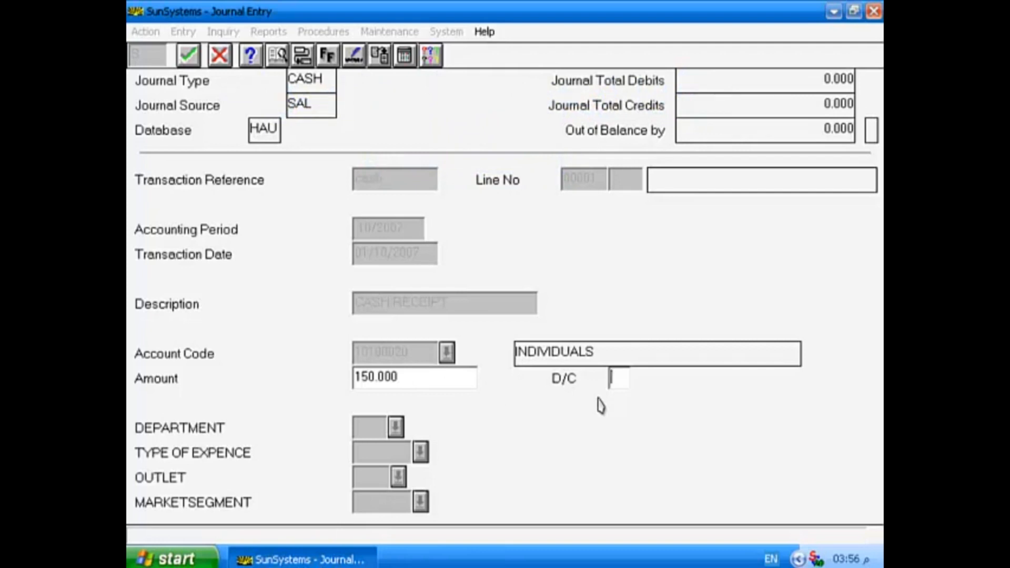
type("c")
key("Return")
key("Return")
key("Return")
key("Return")
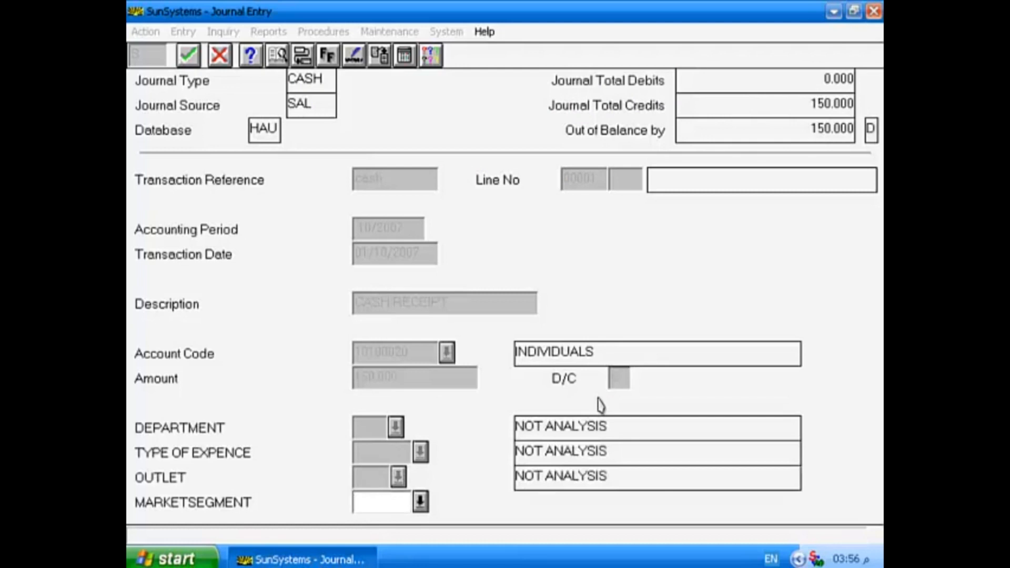
key("Return")
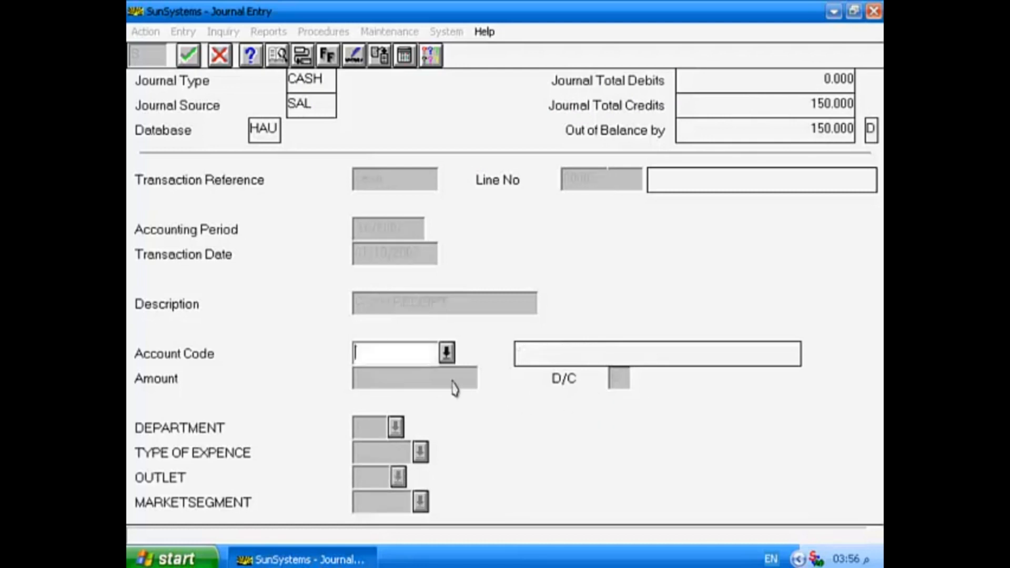
Browse the account codes for the second journal line's account, from the rooms accounts through food and beverage, telephone and guest laundry.
left_click(447, 354)
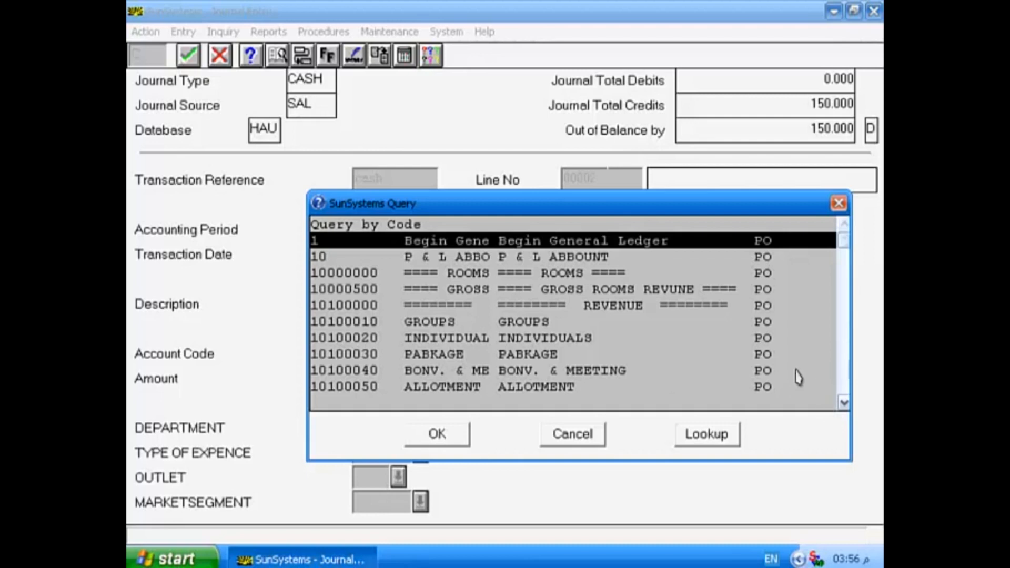
left_click(844, 404)
left_click(844, 404)
left_click(844, 404)
left_click(844, 403)
left_click(843, 403)
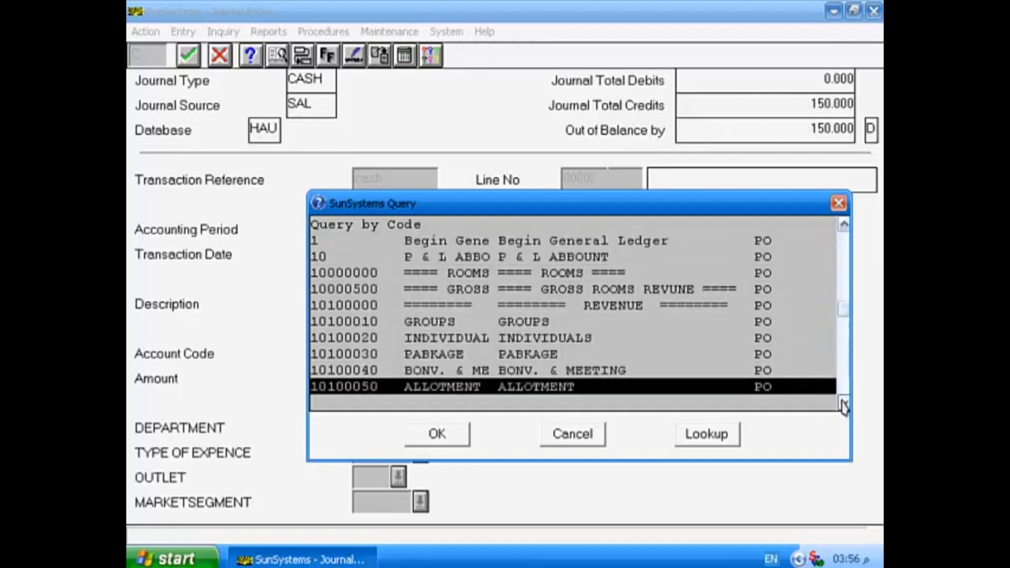
left_click(843, 403)
left_click(844, 404)
left_click(844, 403)
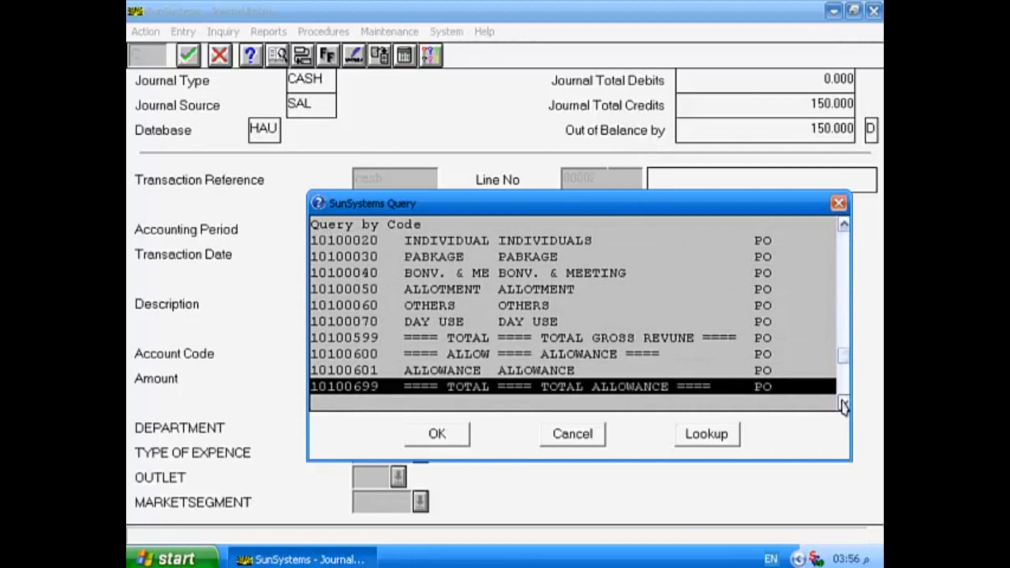
left_click(844, 403)
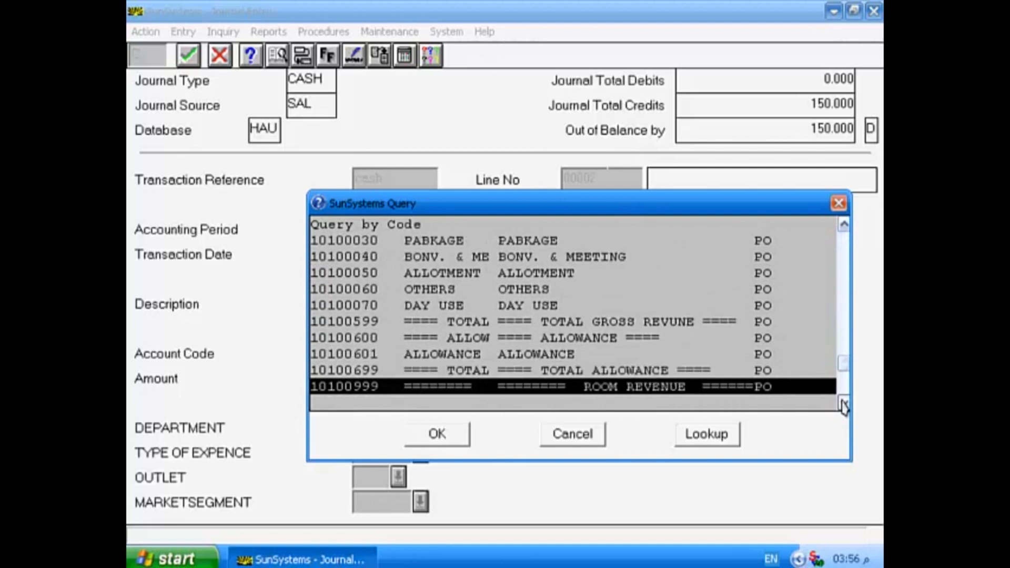
left_click(844, 403)
left_click(844, 403)
left_click(844, 403)
left_click(844, 403)
left_click(844, 404)
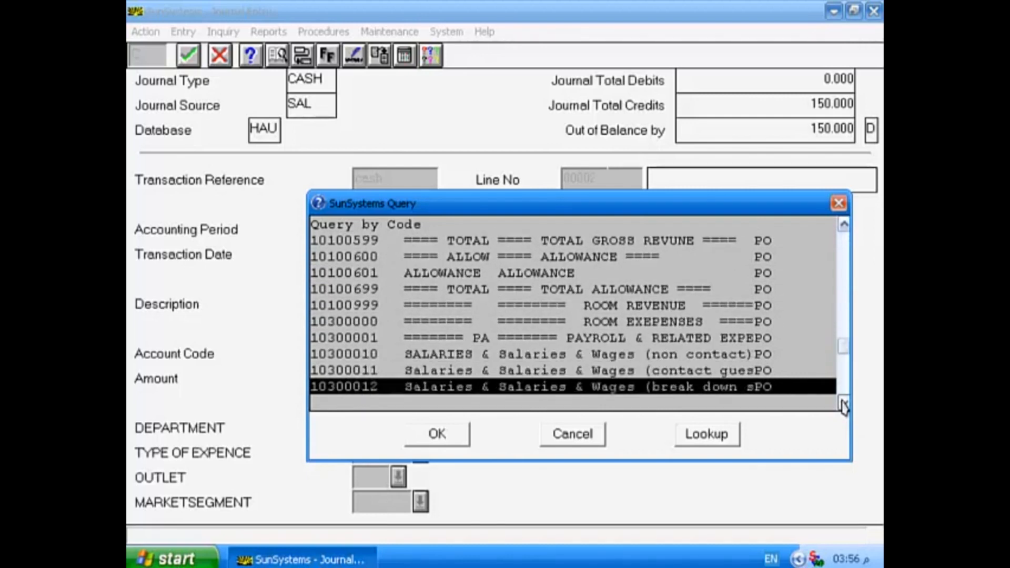
double_click(844, 403)
left_click(843, 403)
left_click(843, 404)
left_click(844, 403)
left_click(843, 403)
left_click(844, 403)
left_click(843, 403)
left_click(843, 403)
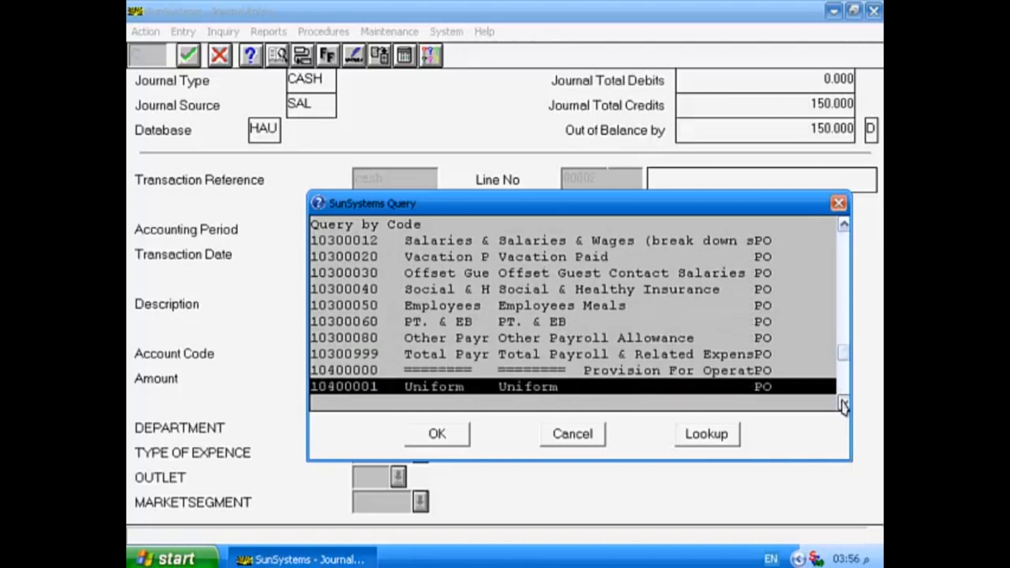
double_click(844, 403)
left_click(843, 404)
left_click(843, 404)
left_click(844, 403)
left_click(844, 403)
left_click(844, 403)
left_click(843, 404)
left_click(844, 403)
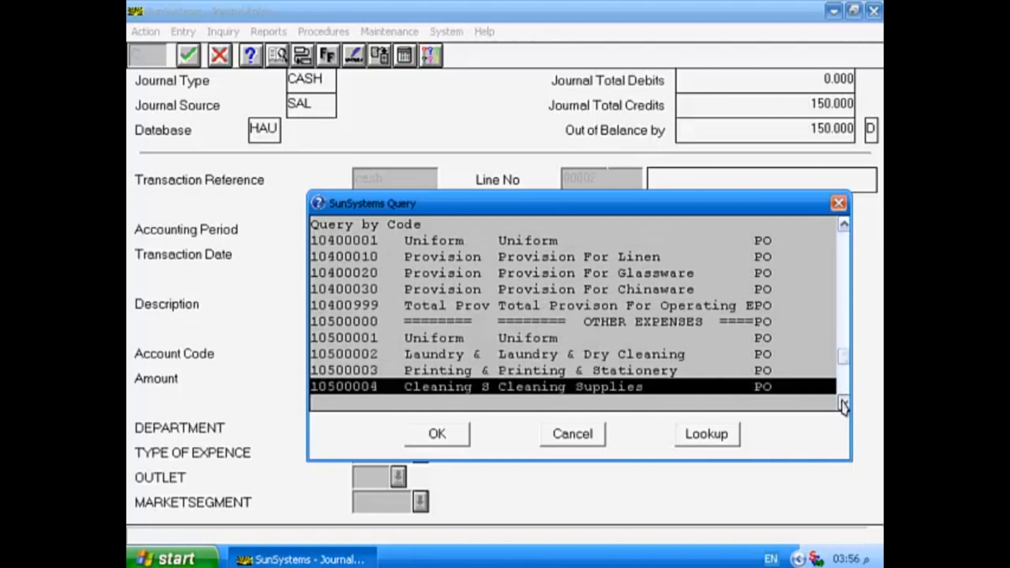
double_click(843, 404)
double_click(844, 403)
left_click(844, 404)
double_click(843, 403)
left_click(844, 404)
double_click(844, 403)
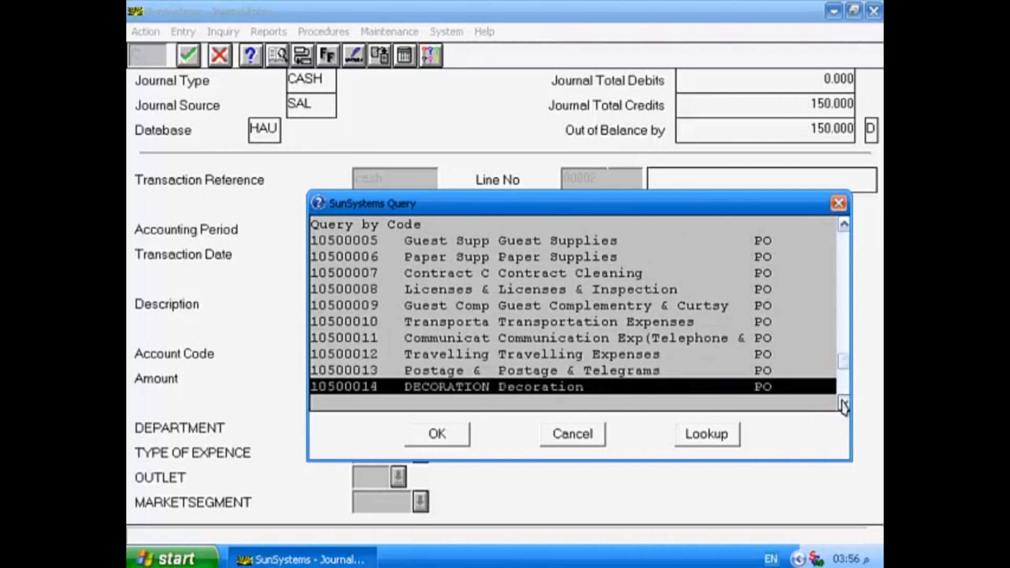
double_click(844, 403)
double_click(844, 404)
double_click(843, 403)
double_click(844, 403)
left_click(844, 404)
left_click(844, 403)
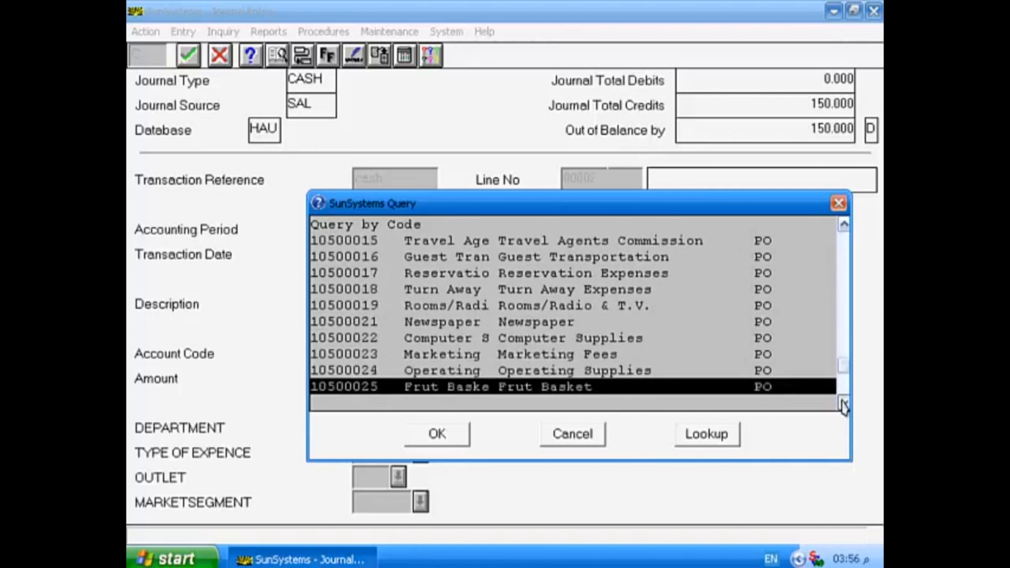
double_click(844, 404)
left_click(844, 404)
double_click(844, 404)
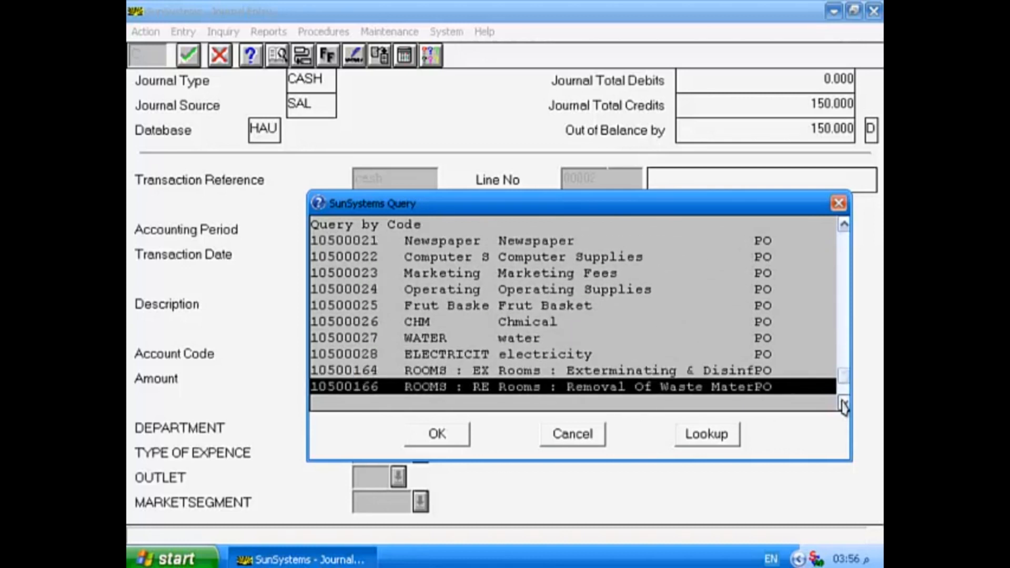
left_click(844, 403)
double_click(843, 404)
left_click(844, 404)
left_click(844, 404)
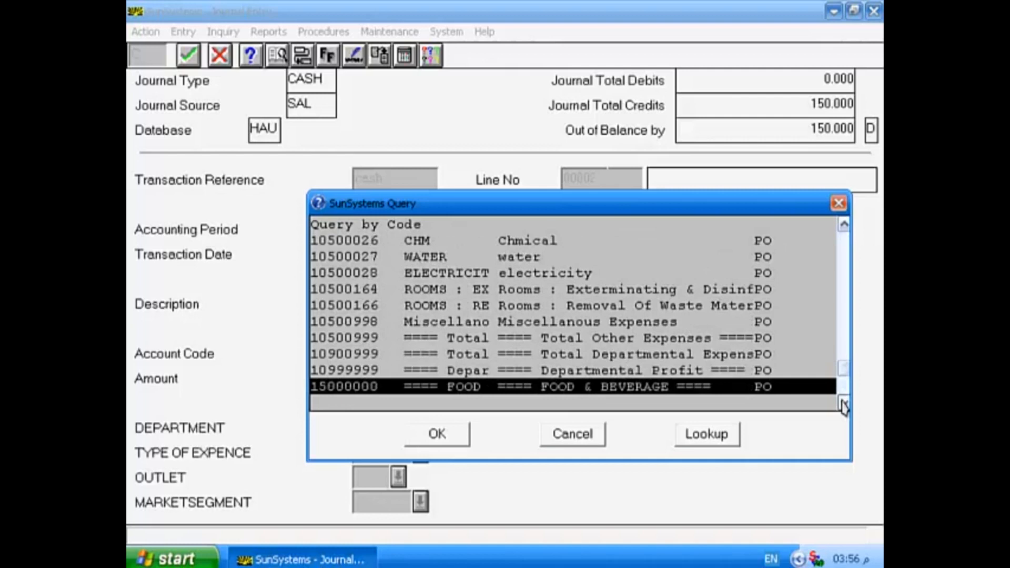
left_click(844, 404)
left_click(844, 403)
double_click(844, 404)
left_click(844, 403)
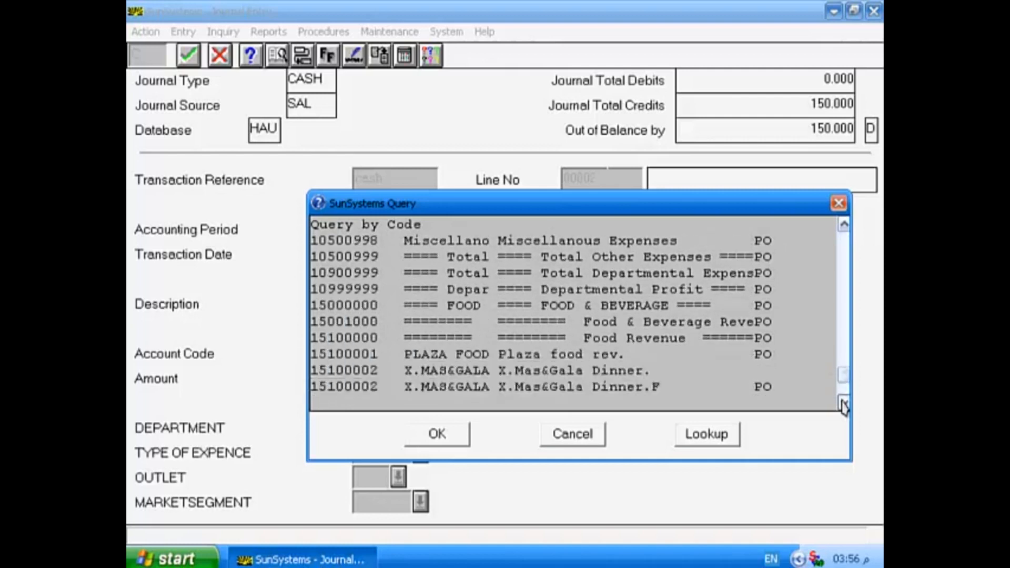
double_click(844, 403)
left_click(844, 403)
left_click(844, 404)
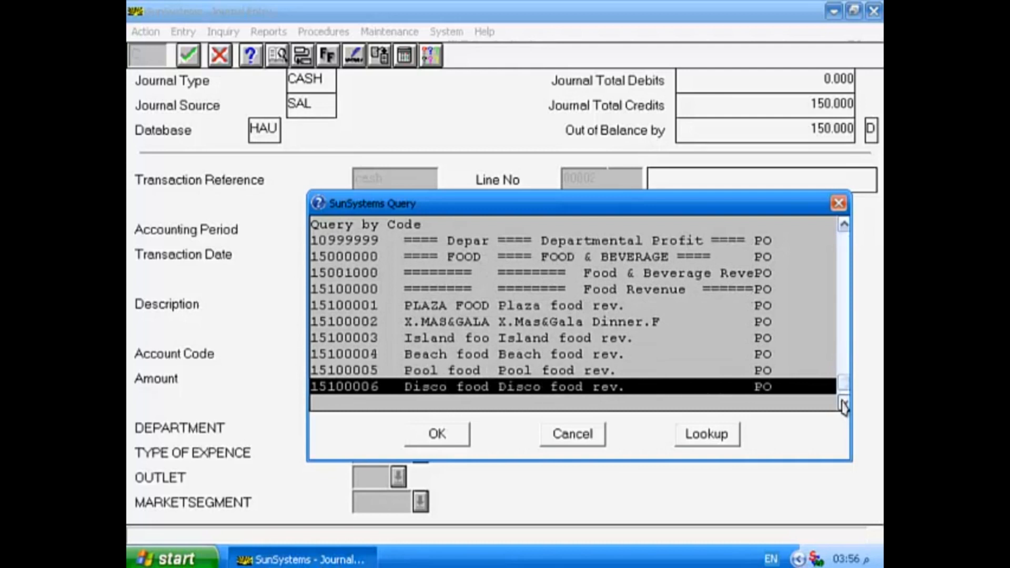
left_click(843, 404)
double_click(843, 403)
double_click(844, 403)
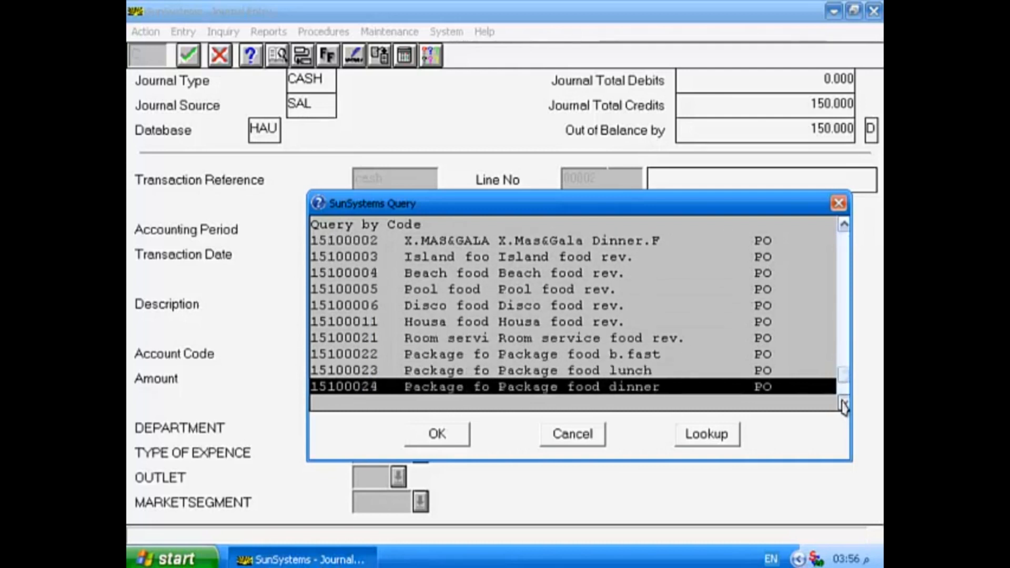
double_click(844, 403)
double_click(844, 403)
double_click(844, 403)
left_click(843, 404)
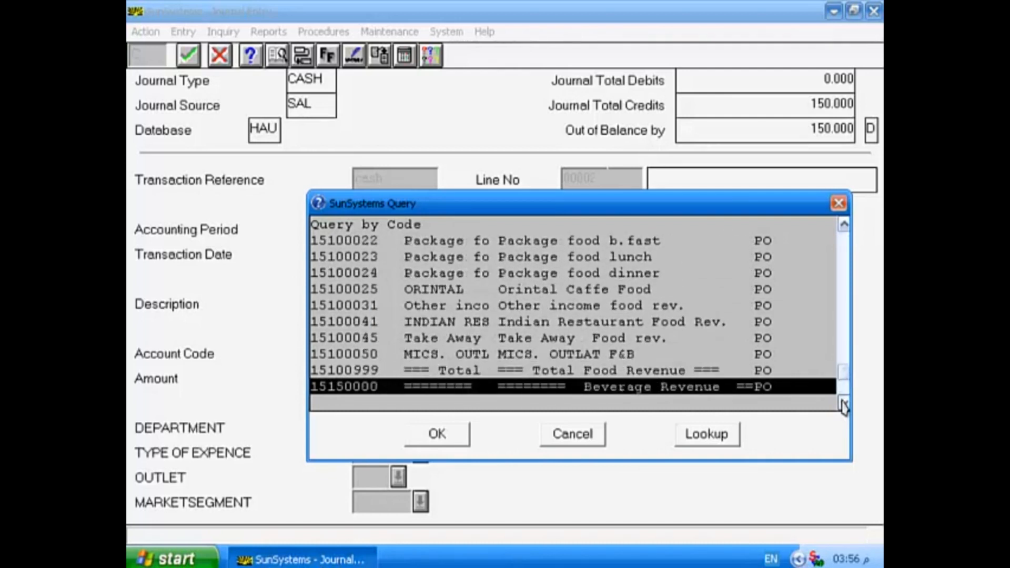
left_click(844, 404)
left_click(844, 403)
double_click(843, 403)
left_click(844, 403)
double_click(844, 403)
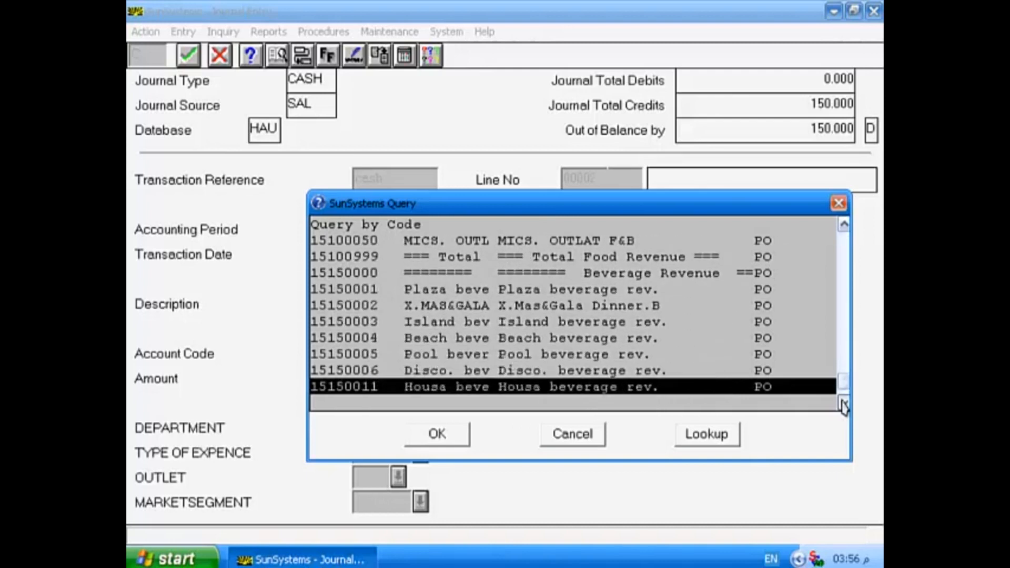
left_click(844, 404)
double_click(844, 404)
double_click(843, 404)
left_click(843, 404)
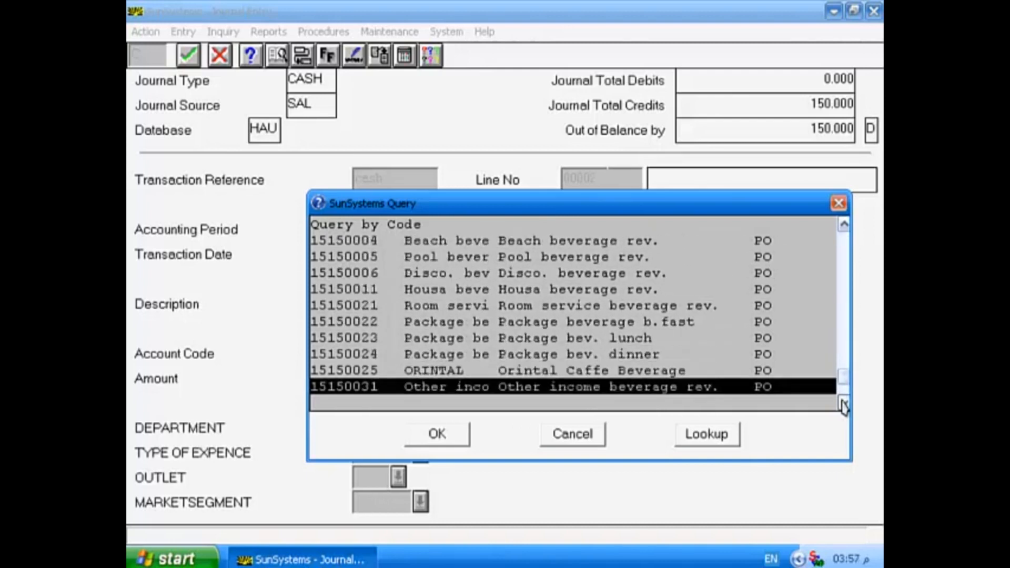
double_click(844, 404)
left_click(844, 403)
double_click(844, 404)
left_click(844, 404)
double_click(844, 403)
left_click(844, 404)
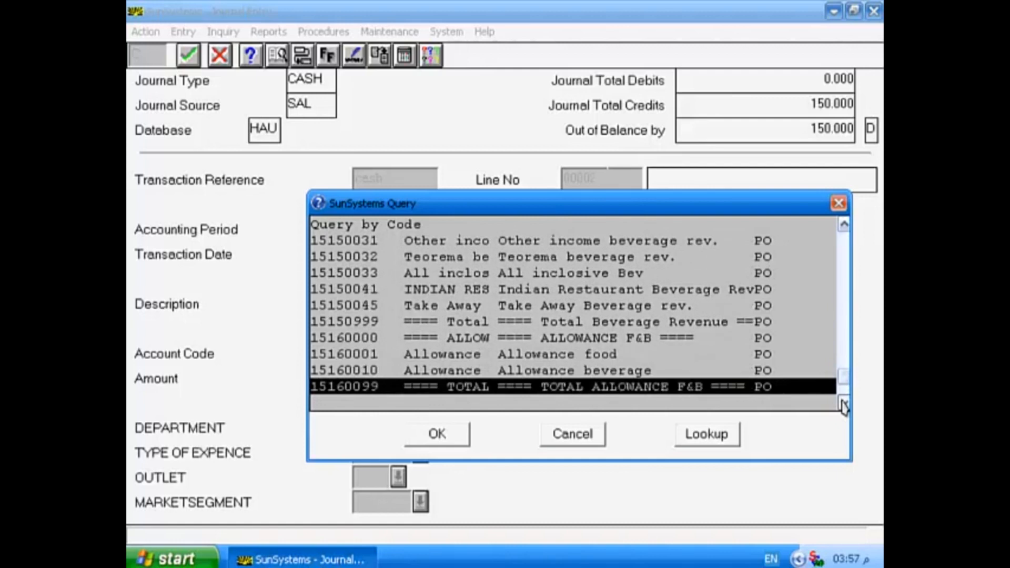
left_click(843, 403)
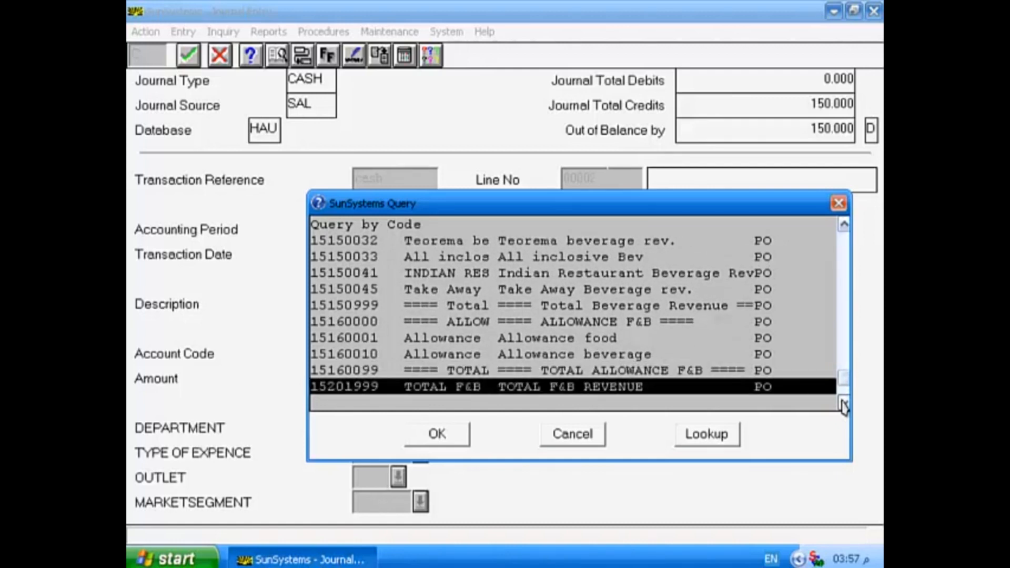
left_click(844, 403)
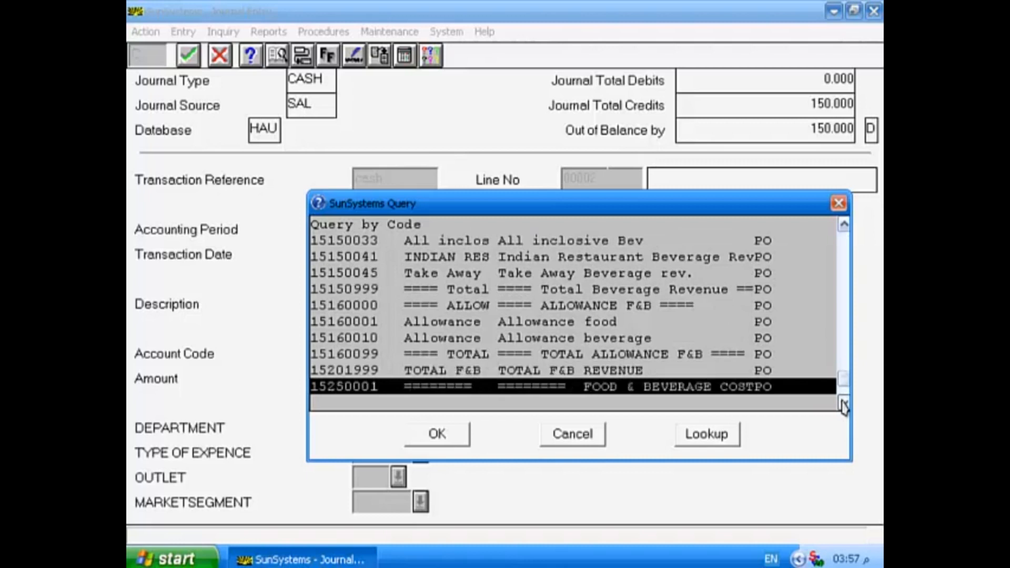
left_click(843, 404)
double_click(844, 403)
double_click(844, 403)
double_click(844, 403)
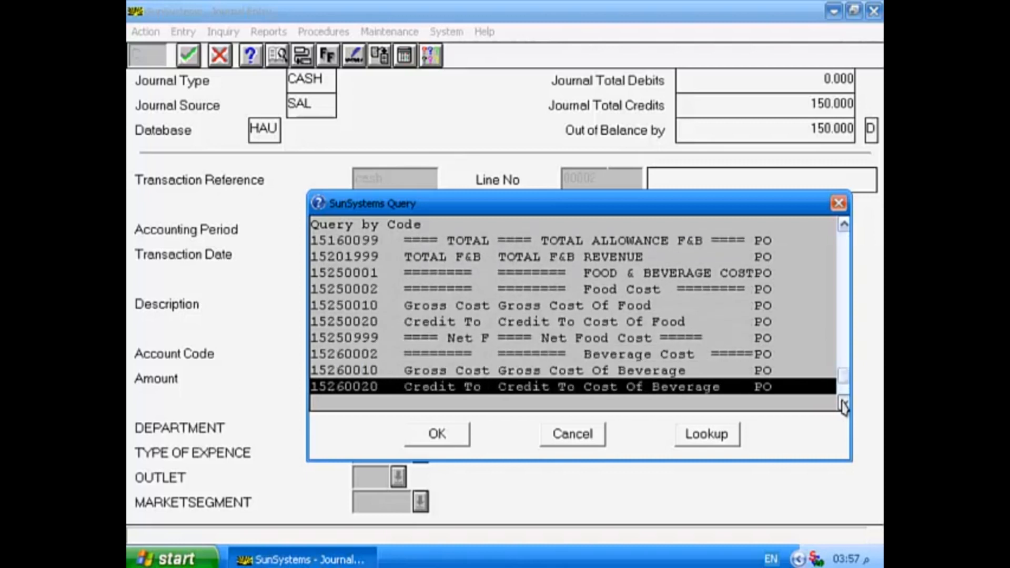
triple_click(844, 403)
triple_click(843, 403)
double_click(844, 403)
double_click(843, 403)
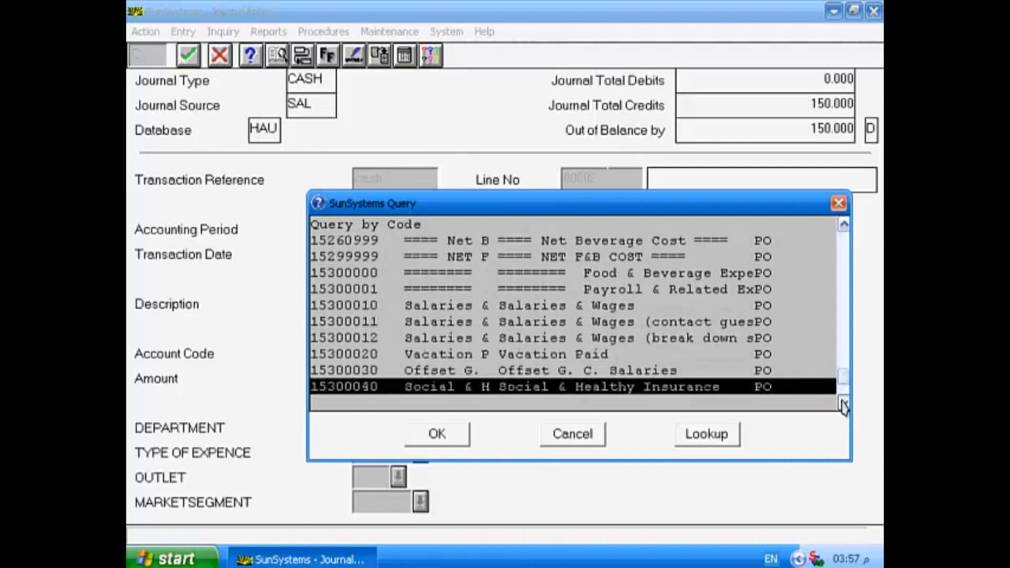
double_click(844, 403)
triple_click(844, 404)
double_click(843, 404)
triple_click(844, 404)
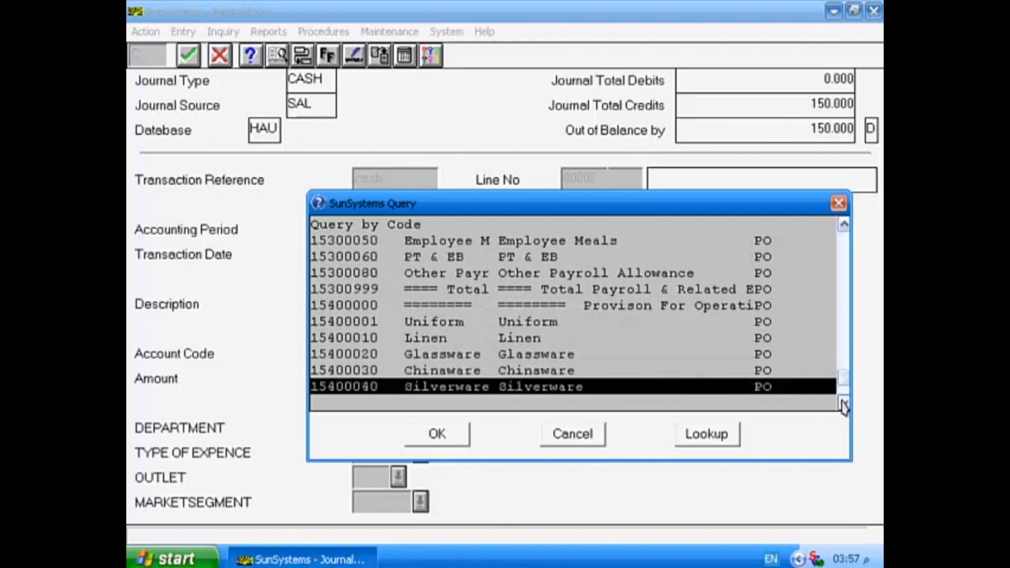
left_click(844, 403)
double_click(843, 404)
triple_click(844, 403)
triple_click(844, 404)
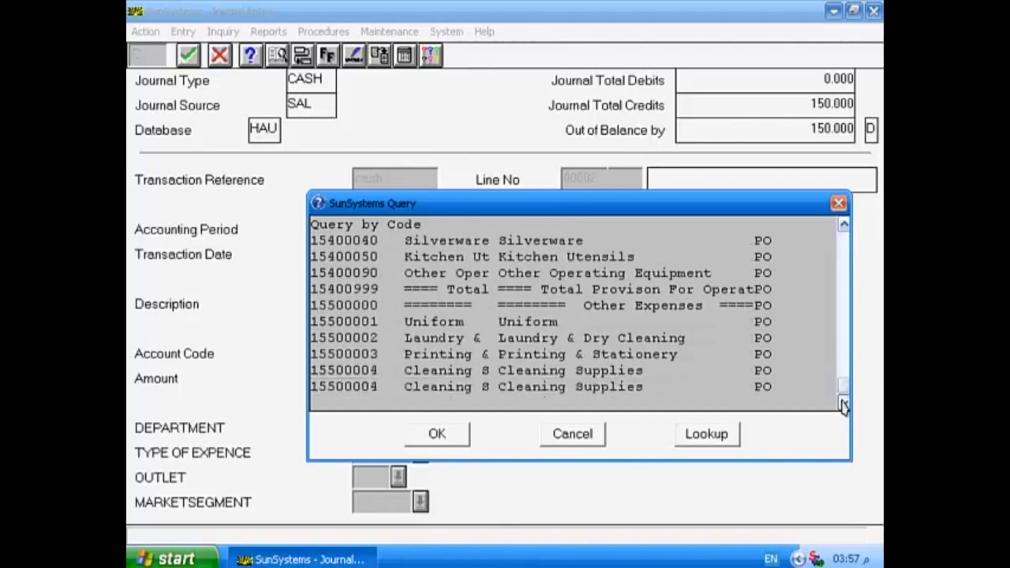
double_click(844, 404)
double_click(844, 404)
left_click(844, 403)
left_click(844, 404)
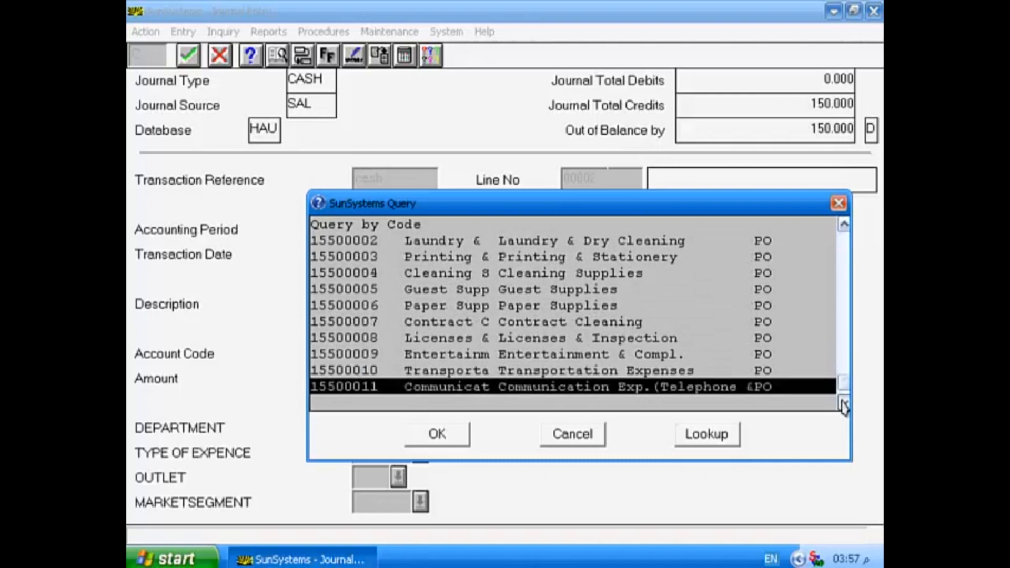
triple_click(843, 404)
double_click(843, 403)
double_click(844, 404)
double_click(844, 403)
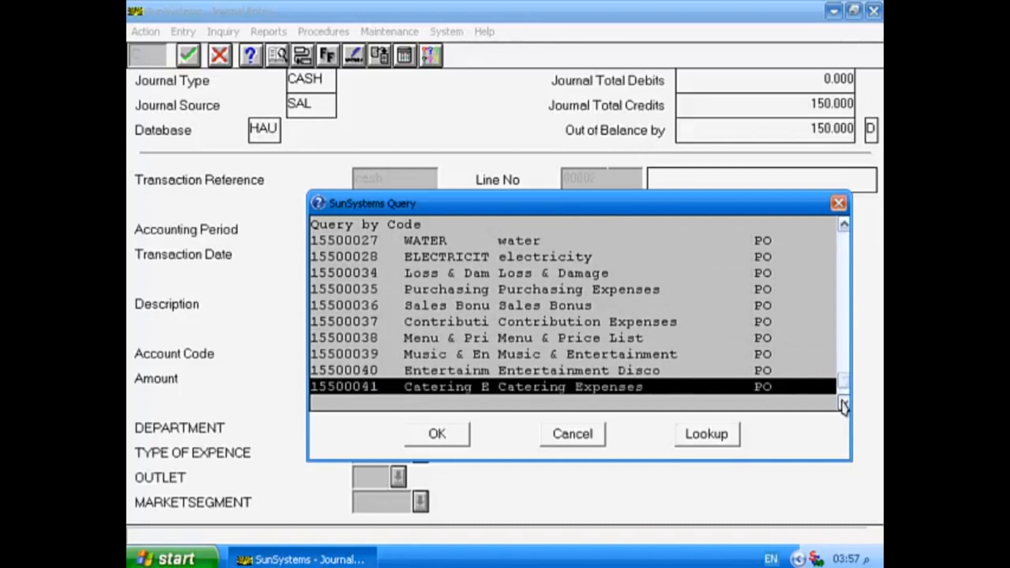
triple_click(844, 403)
double_click(844, 404)
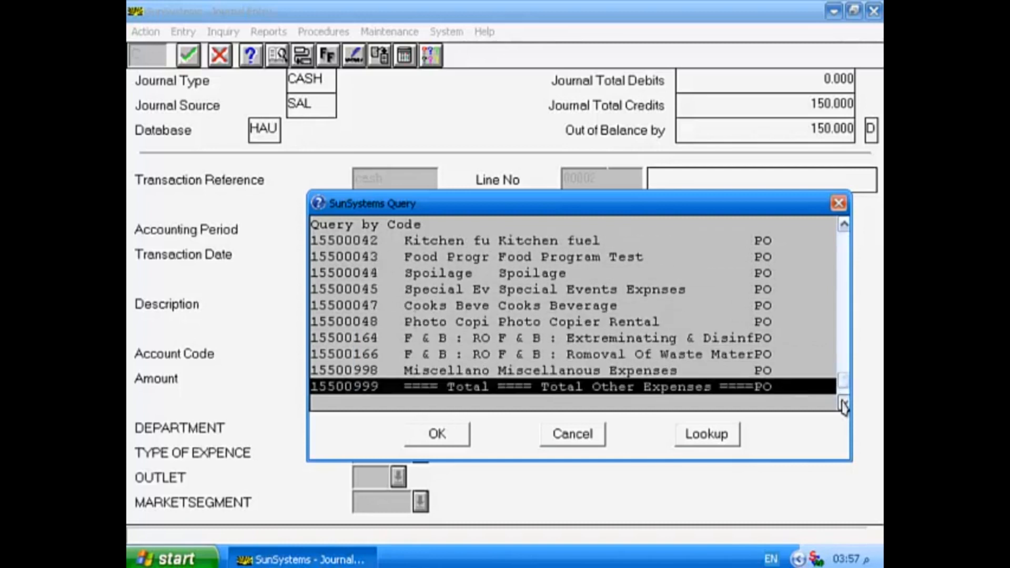
triple_click(844, 404)
double_click(844, 403)
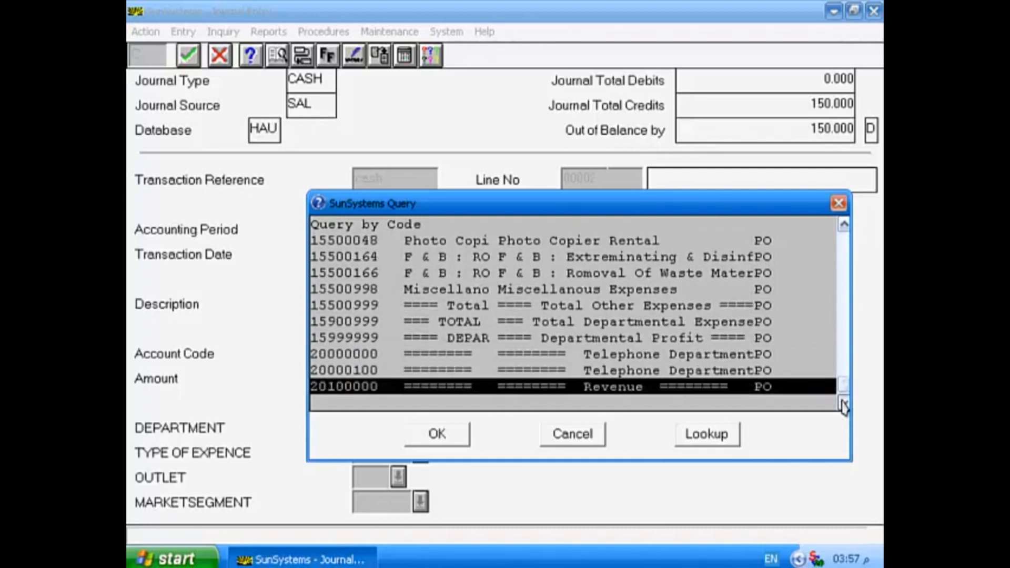
double_click(844, 403)
double_click(844, 403)
double_click(844, 404)
double_click(844, 404)
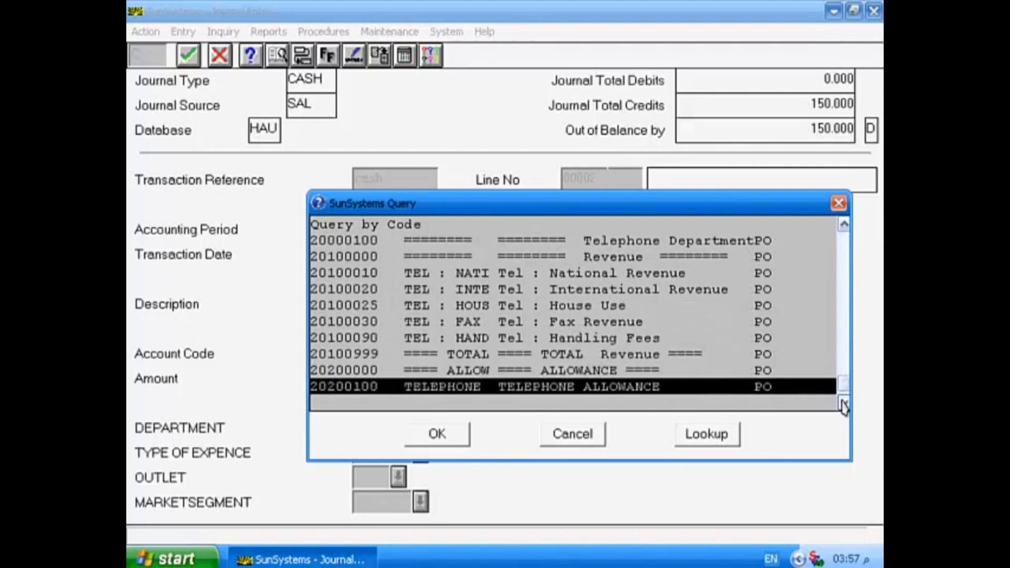
left_click(844, 404)
double_click(844, 404)
left_click(844, 404)
left_click(844, 404)
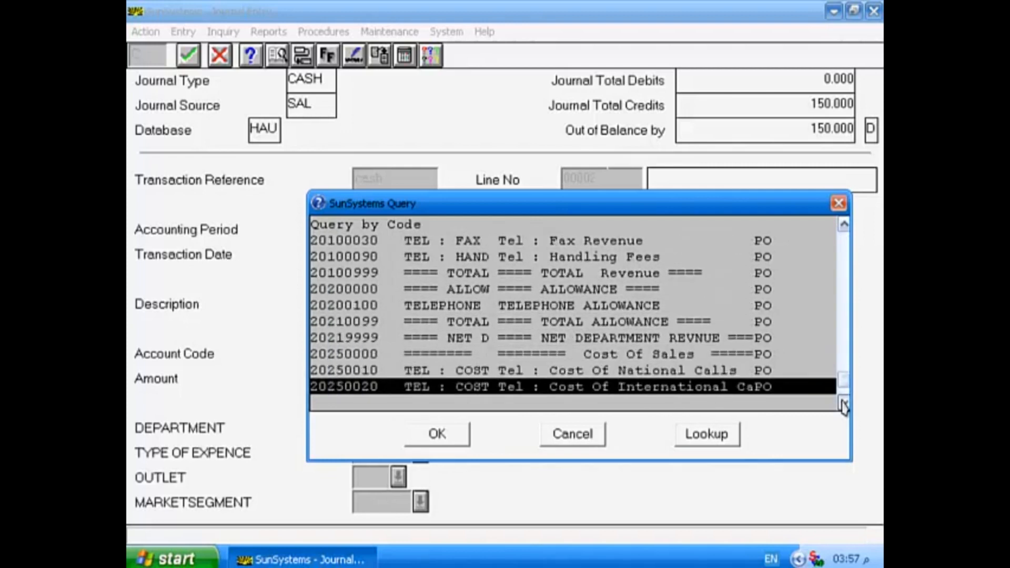
double_click(844, 404)
triple_click(843, 404)
double_click(843, 403)
double_click(844, 404)
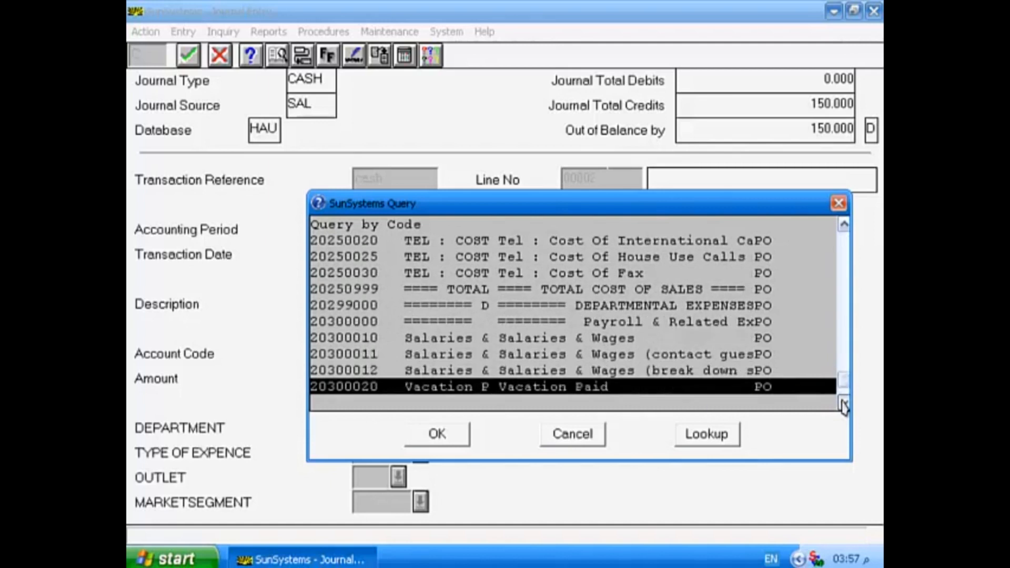
triple_click(844, 403)
double_click(843, 404)
left_click(844, 404)
triple_click(844, 404)
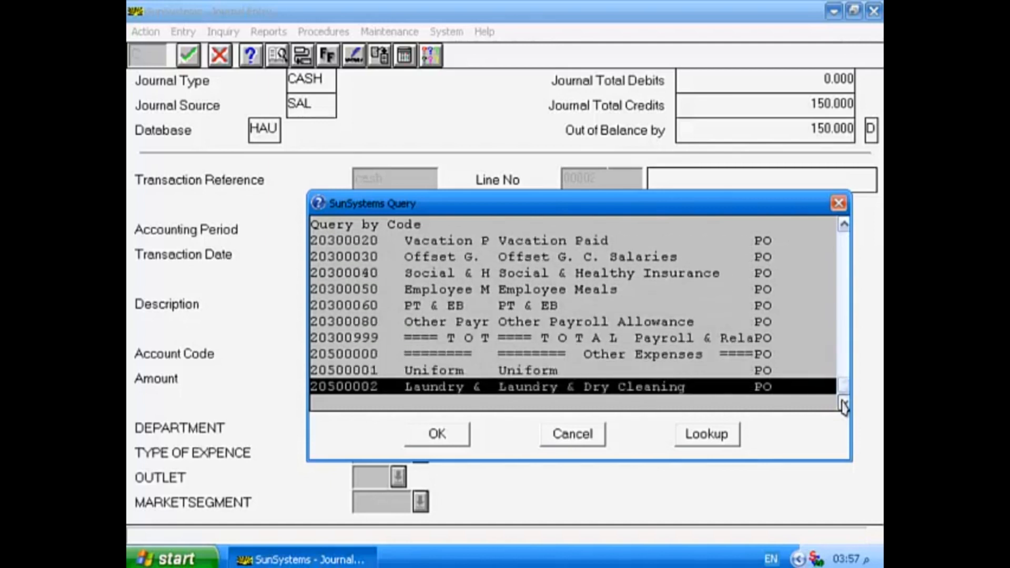
double_click(843, 404)
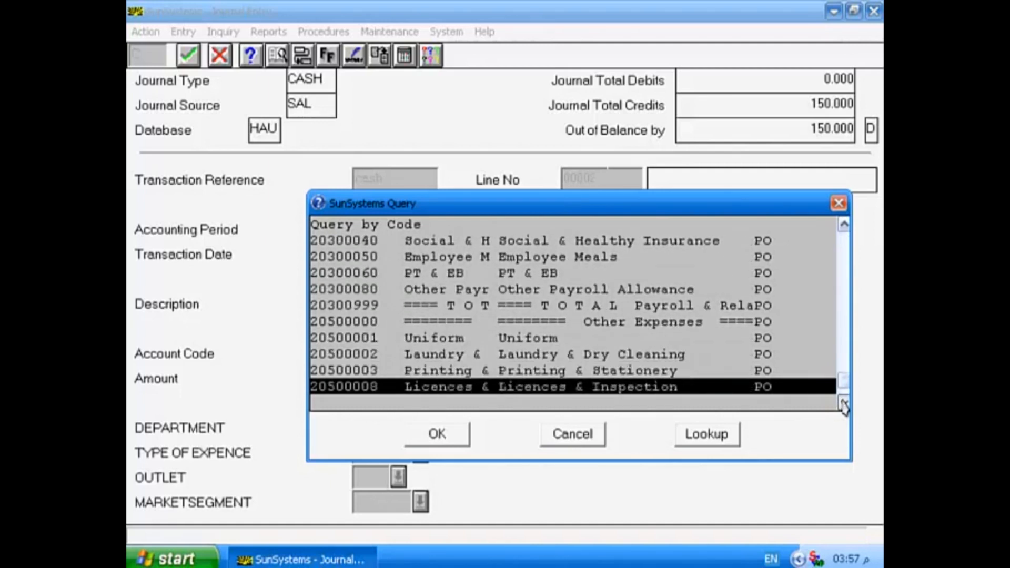
double_click(843, 403)
double_click(843, 403)
triple_click(844, 404)
triple_click(844, 403)
double_click(844, 403)
double_click(844, 403)
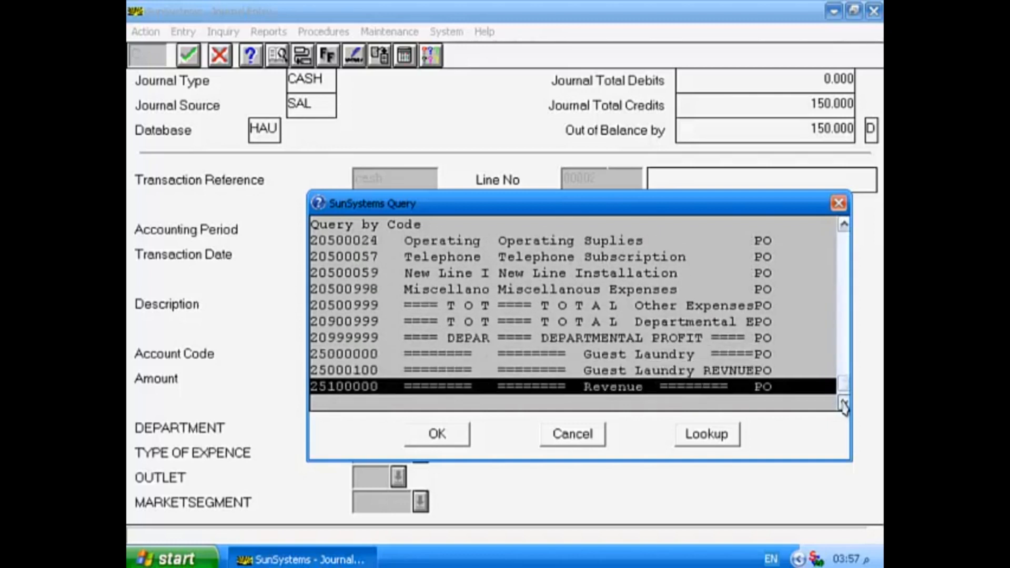
double_click(843, 404)
triple_click(844, 403)
double_click(844, 404)
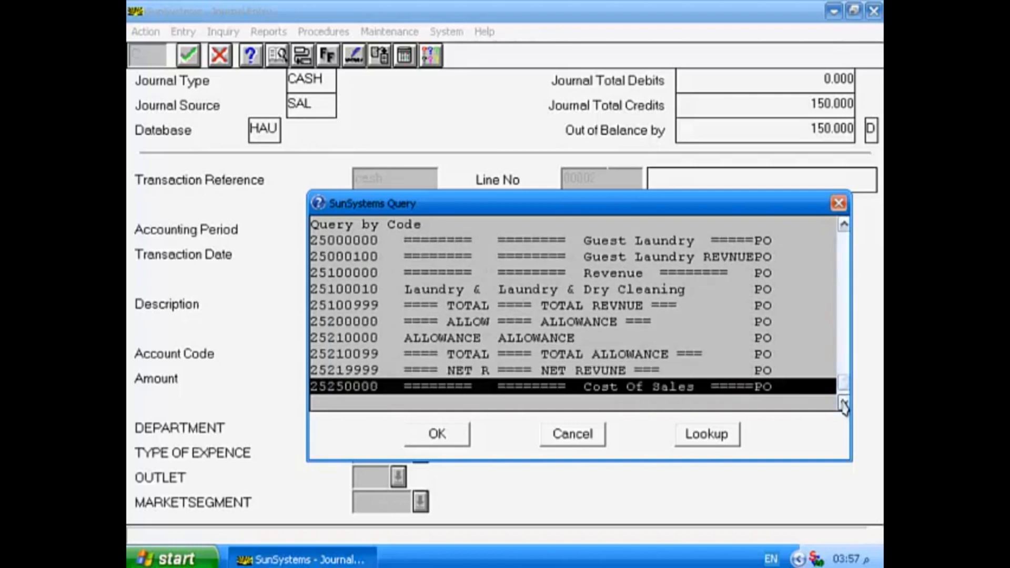
Select account code 35500004 Cleaning Supply for the second journal line.
left_click(844, 404)
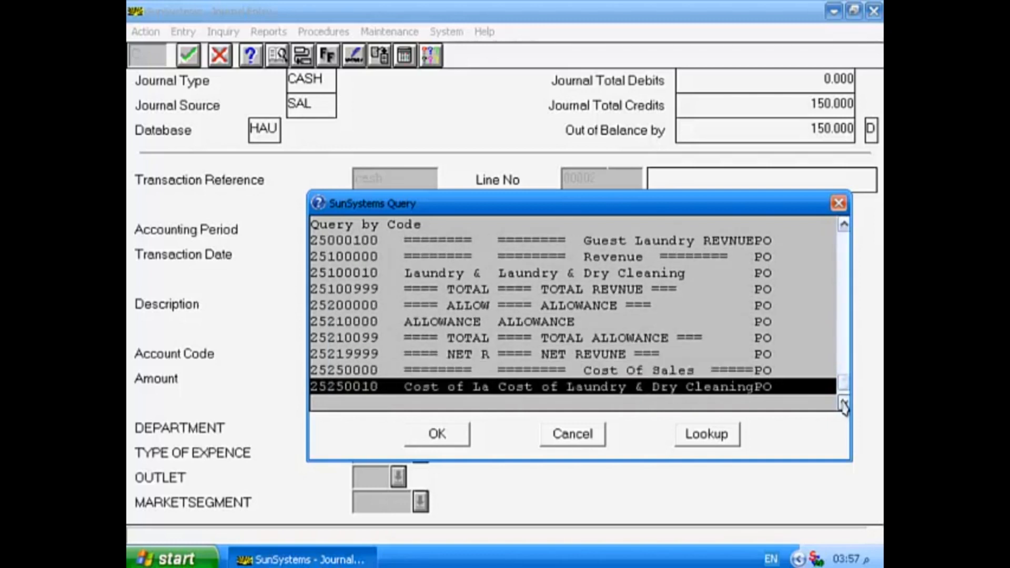
triple_click(844, 403)
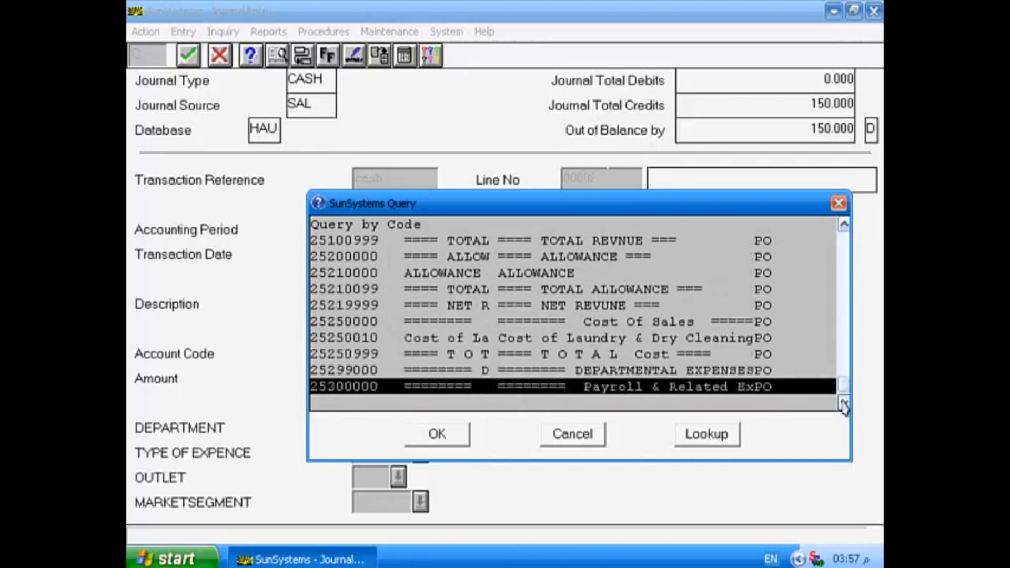
left_click(844, 403)
left_click(843, 403)
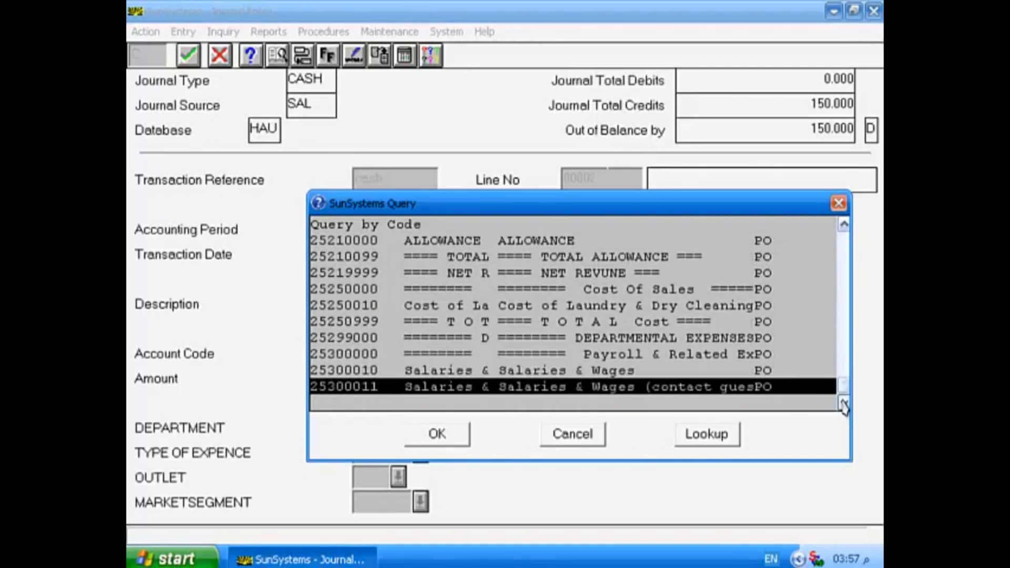
left_click(843, 403)
triple_click(843, 404)
double_click(843, 403)
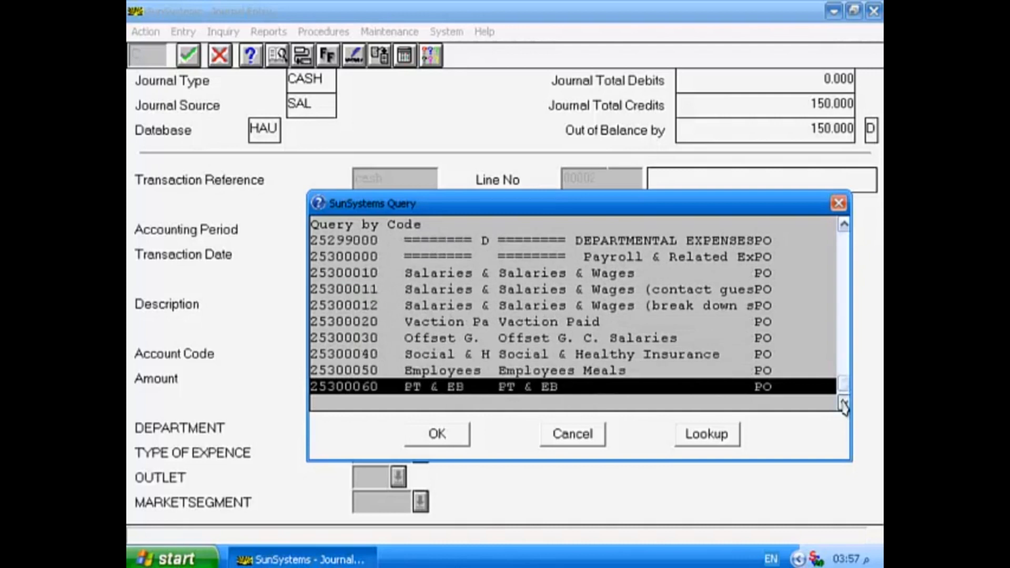
double_click(844, 404)
triple_click(844, 404)
left_click(843, 404)
double_click(843, 403)
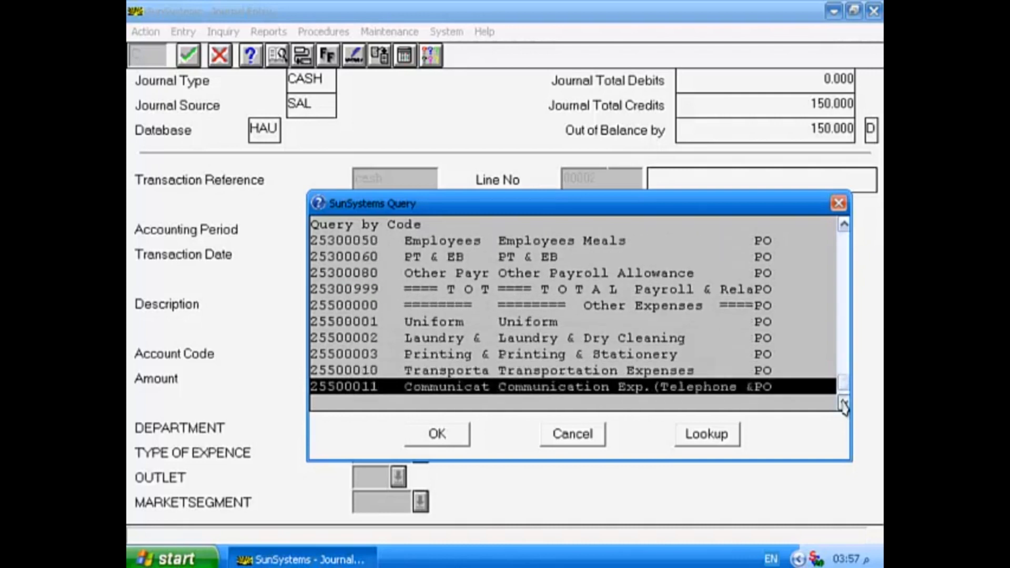
double_click(844, 403)
double_click(843, 403)
triple_click(844, 403)
double_click(843, 403)
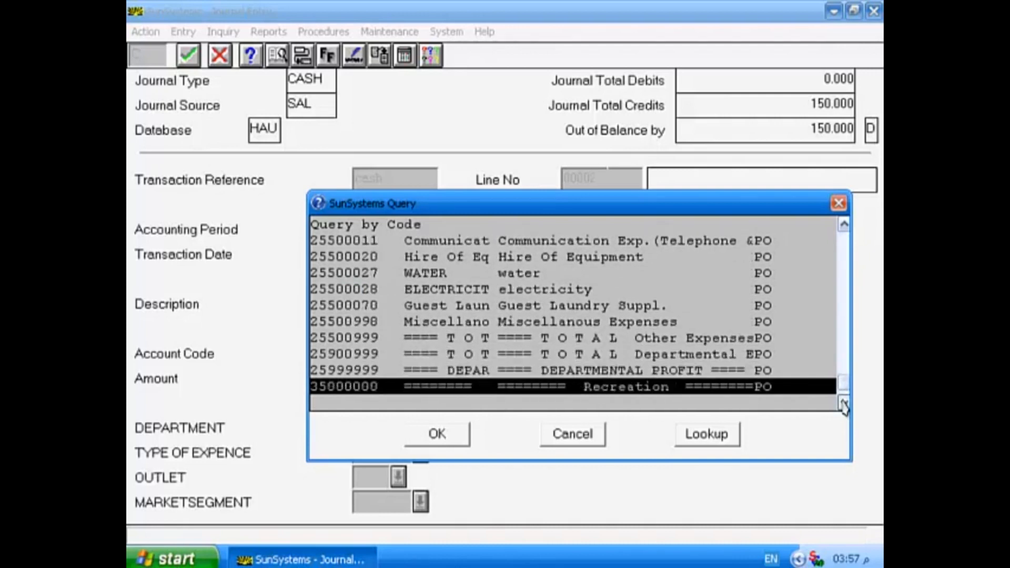
double_click(844, 403)
double_click(843, 404)
double_click(844, 403)
double_click(843, 404)
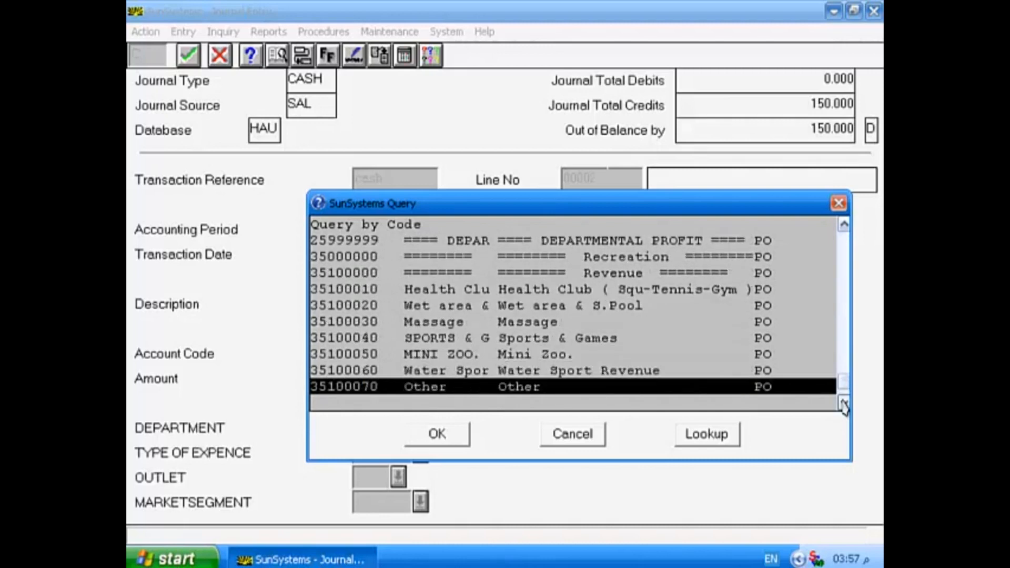
left_click(845, 393)
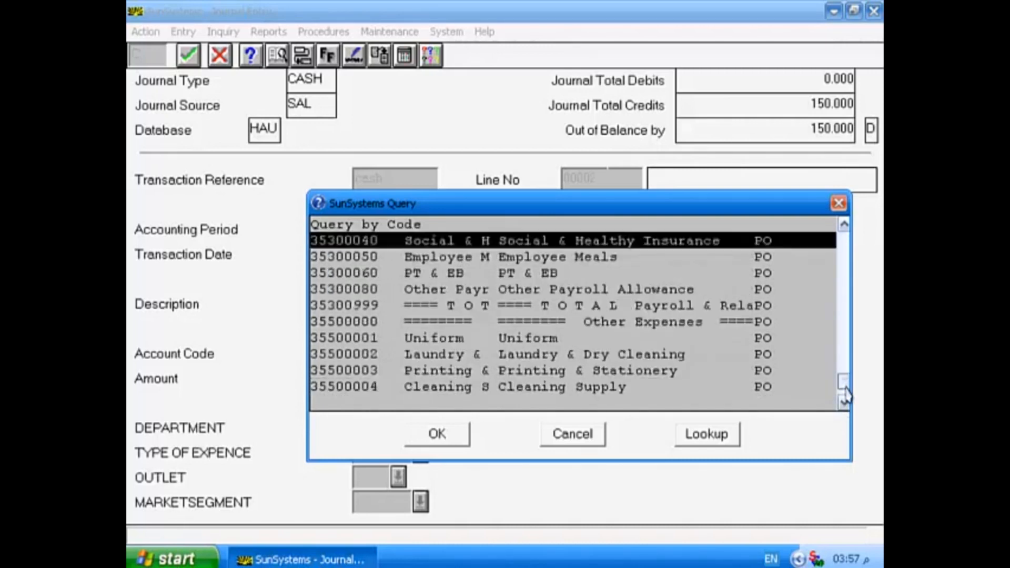
left_click(588, 395)
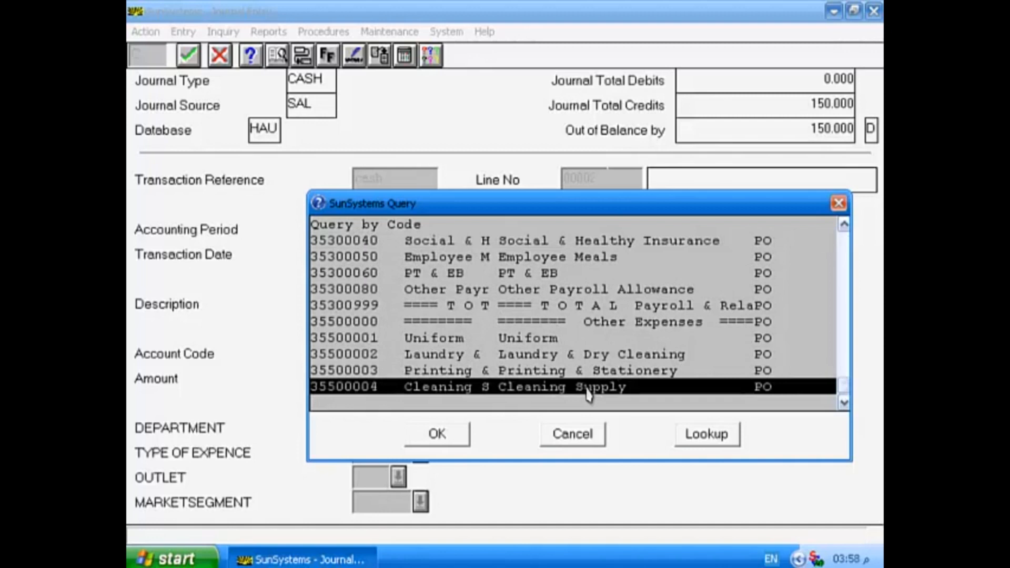
left_click(436, 434)
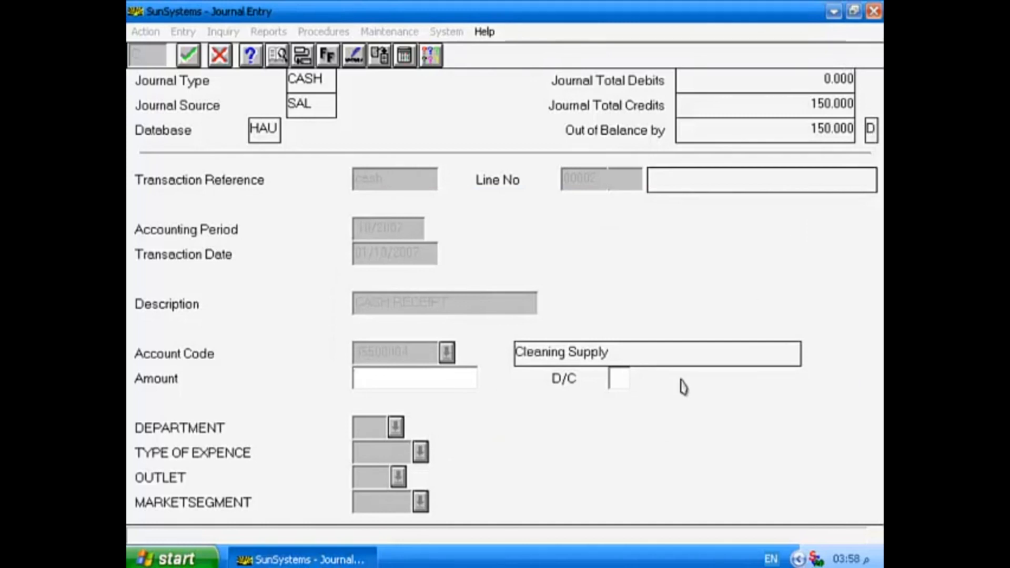
Enter 150 as a debit on the second journal line and accept it with all analysis codes blank.
type("d")
key("Return")
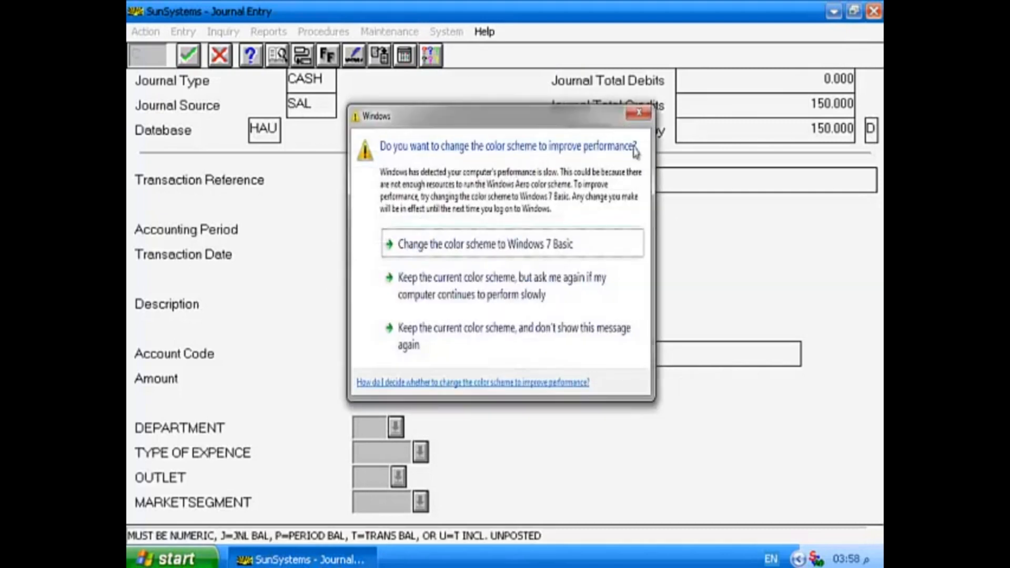
left_click(639, 113)
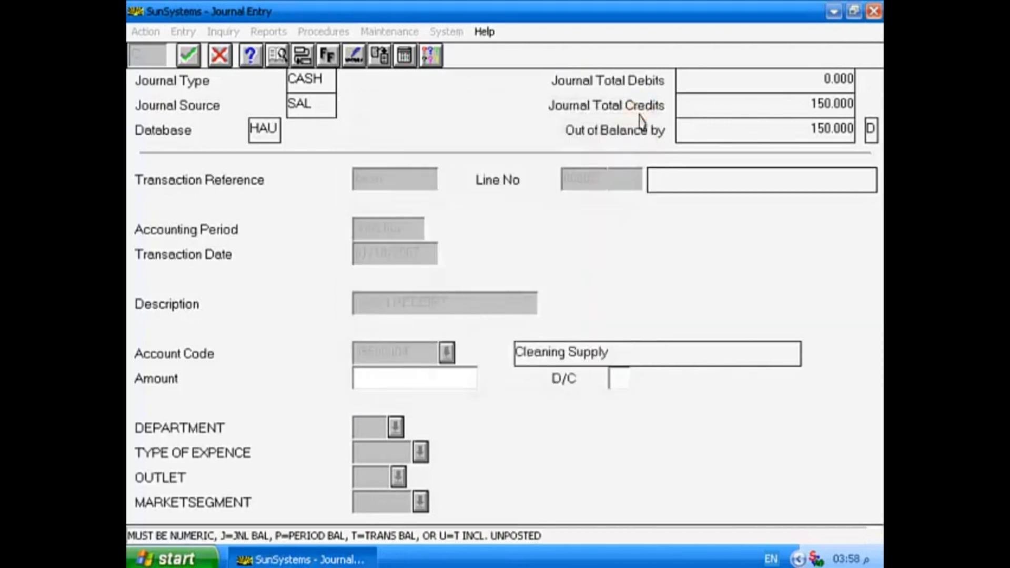
type("150")
key("Return")
type("d")
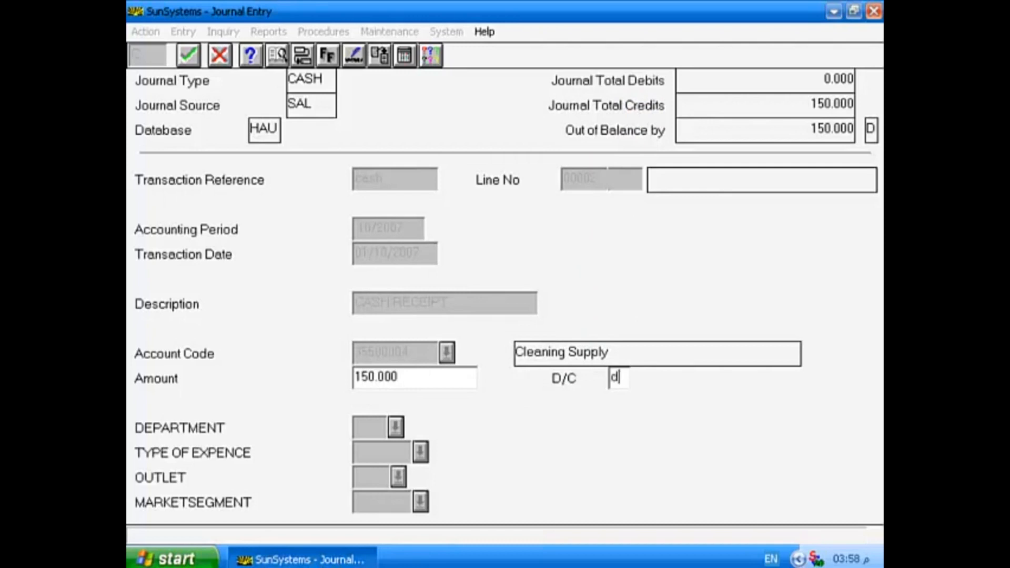
key("Return")
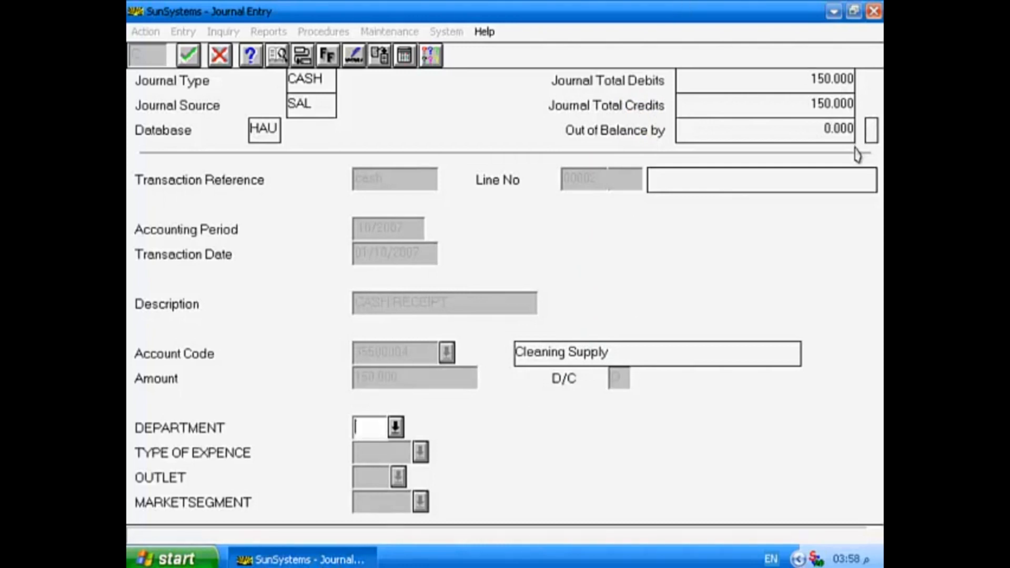
key("Return")
key("Return")
key("Return")
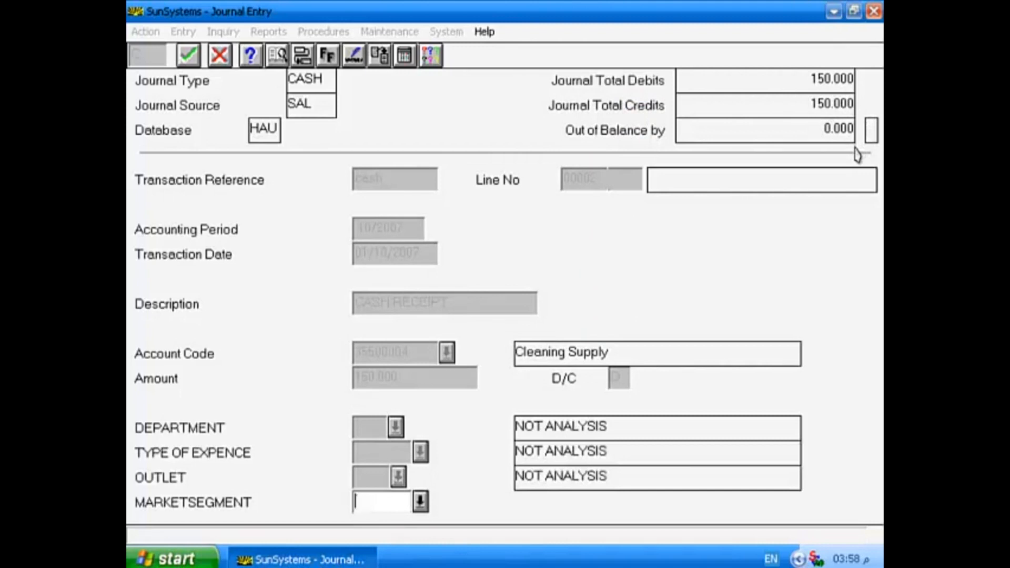
key("Return")
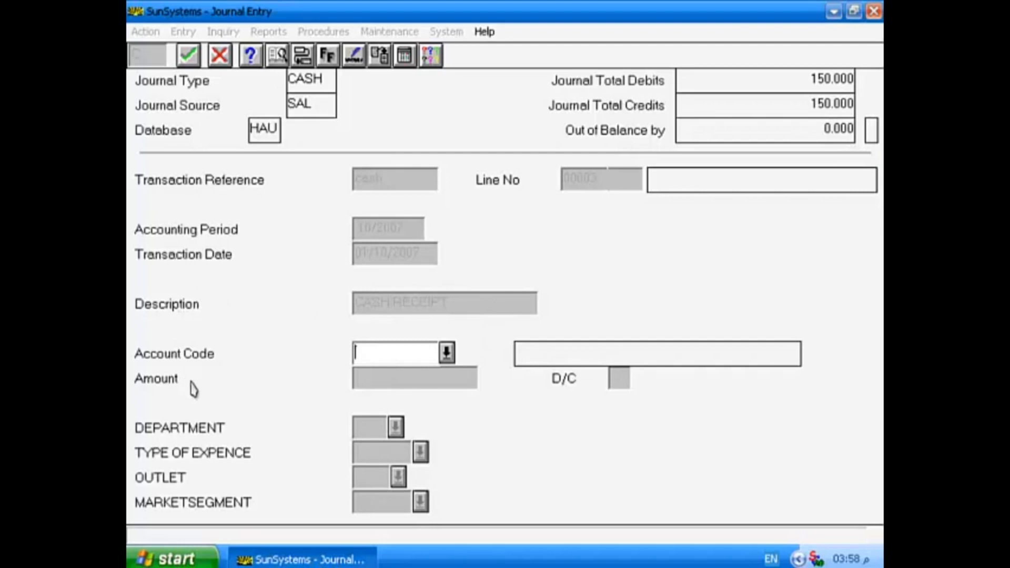
Stop creating journal lines and hold the cash journal without posting it.
key("Escape")
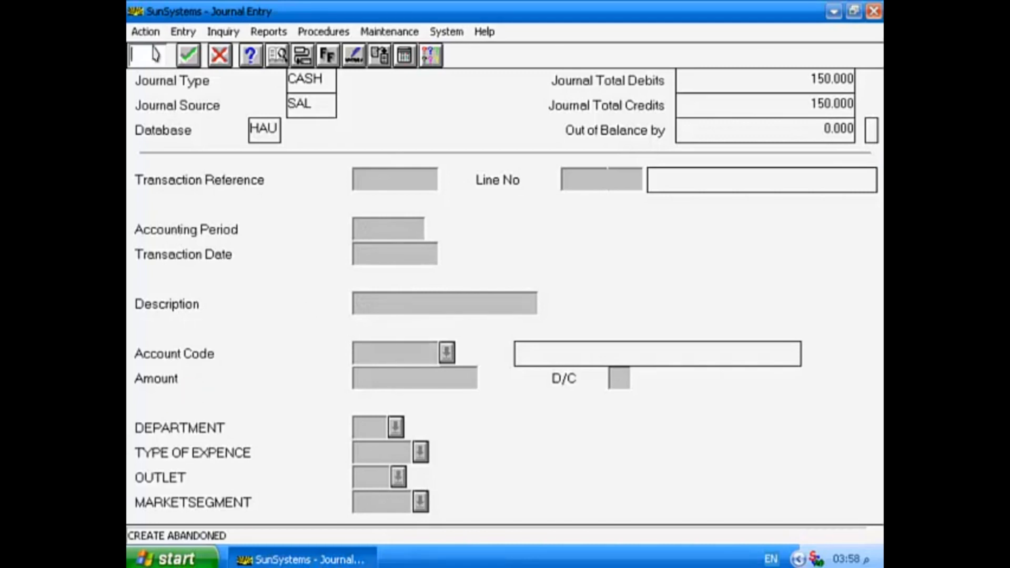
left_click(147, 34)
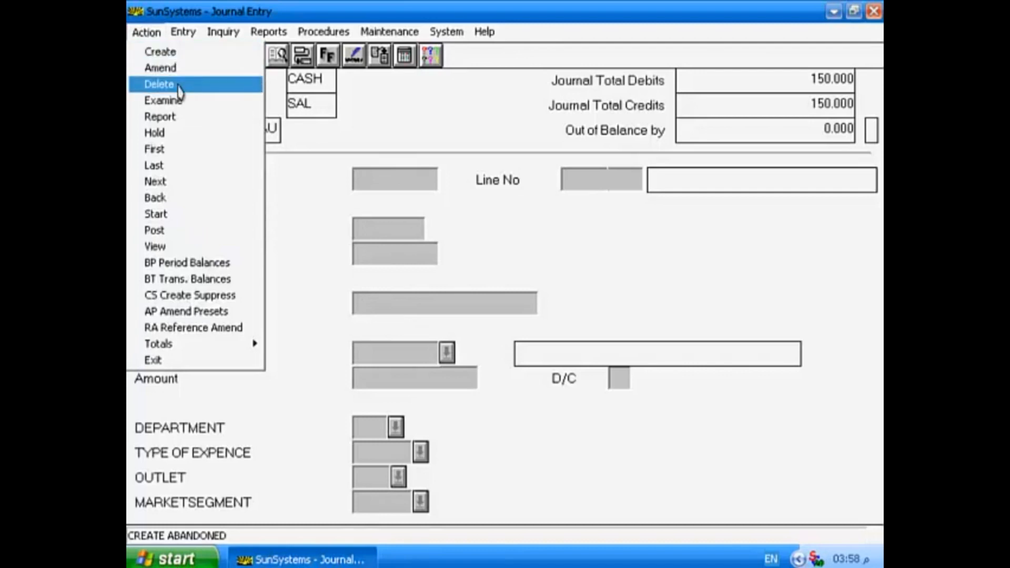
left_click(177, 137)
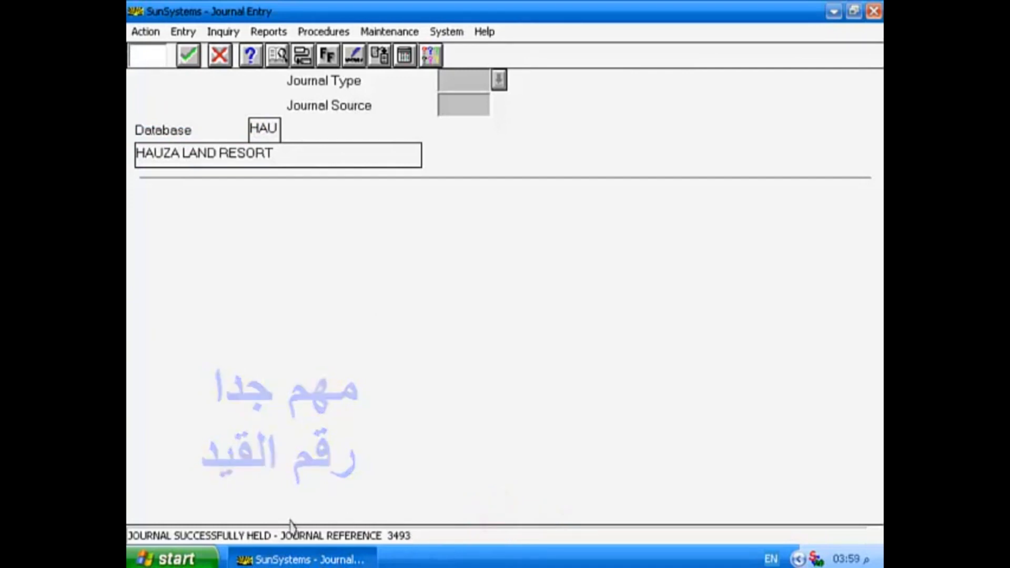
View the held journals and retrieve the CASH journal with reference 3493.
left_click(148, 33)
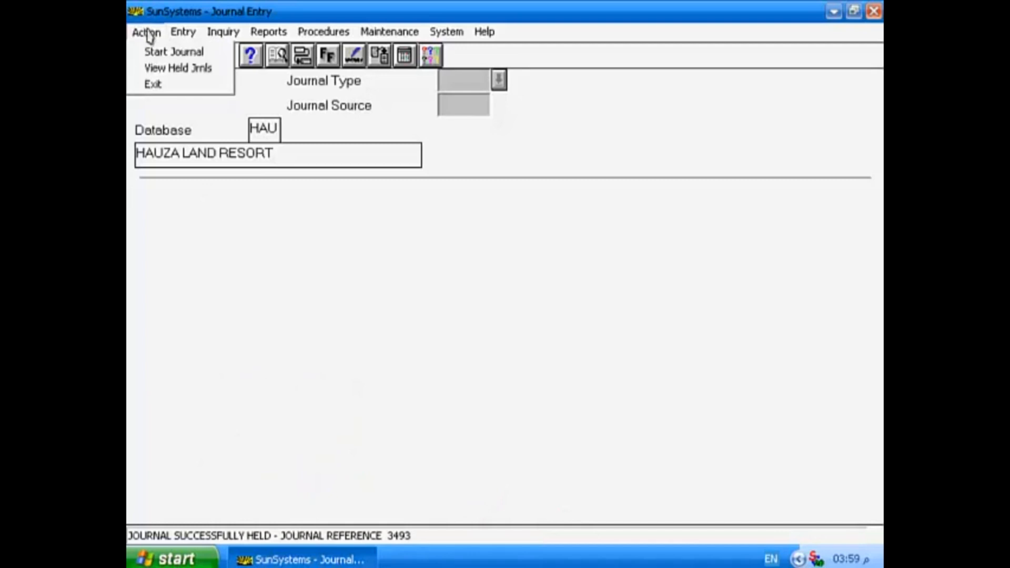
left_click(170, 72)
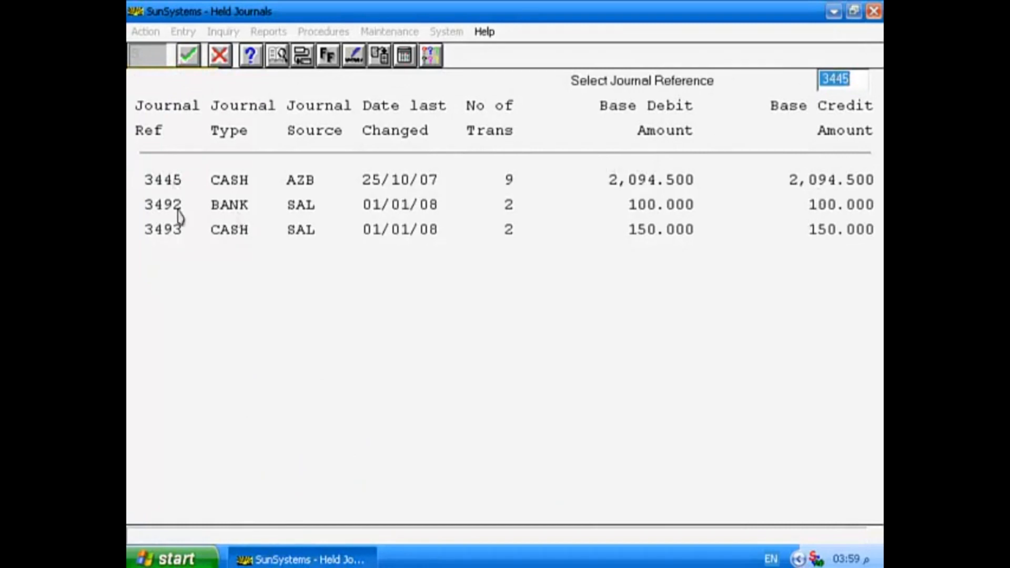
key("Right")
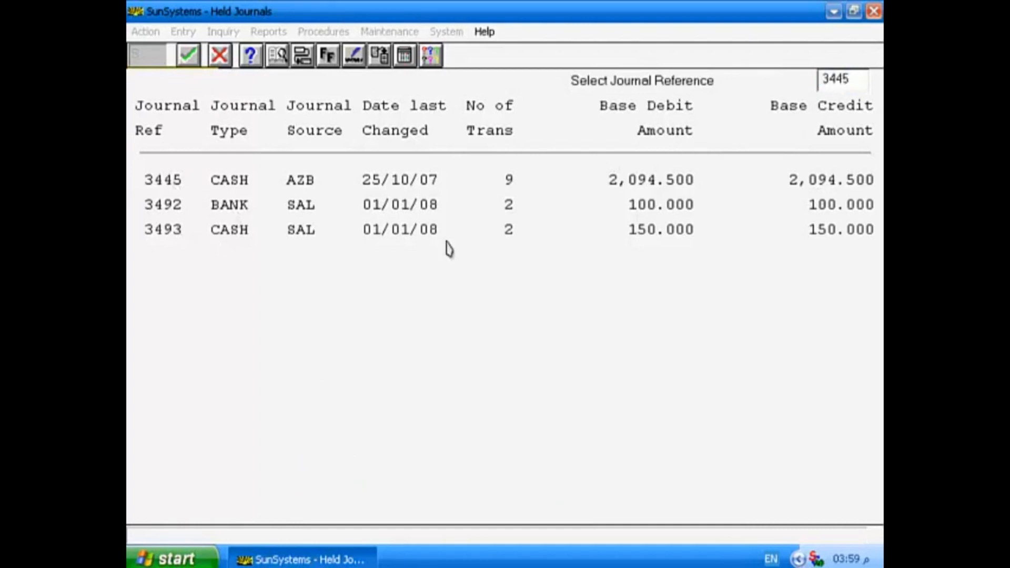
double_click(851, 79)
type("34")
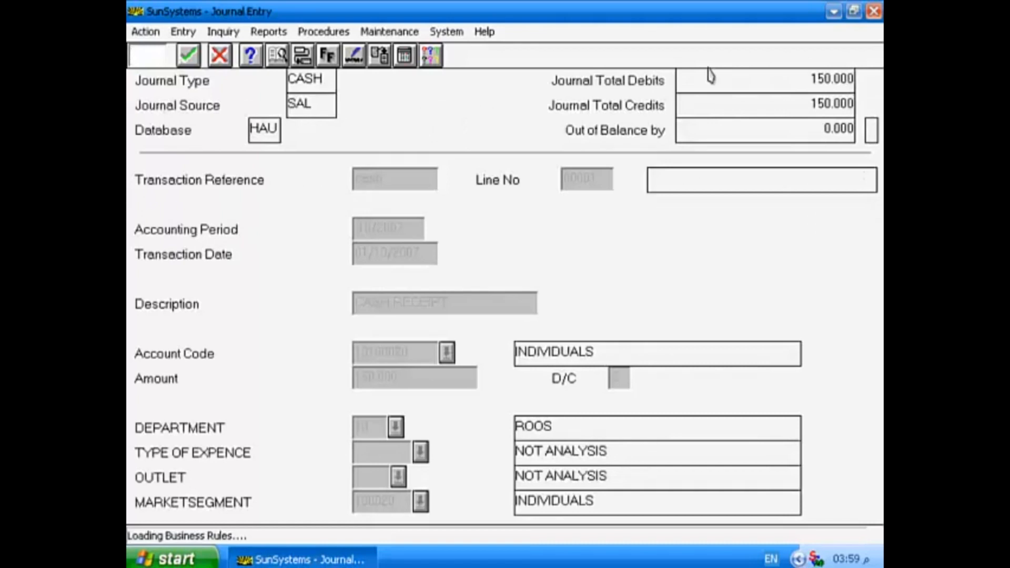
View the retrieved journal's lines as a list, starting from the first entry.
left_click(152, 35)
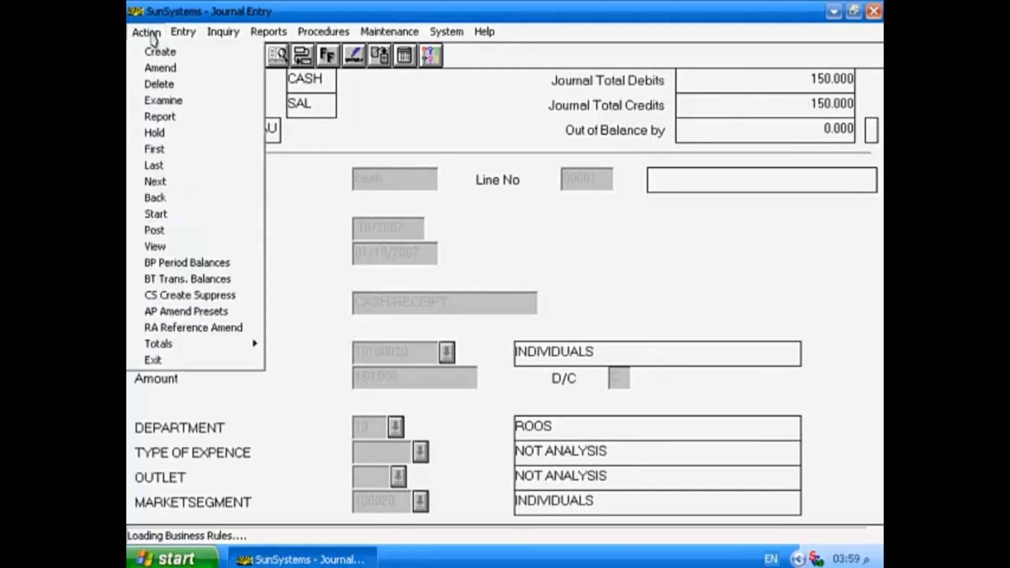
left_click(155, 247)
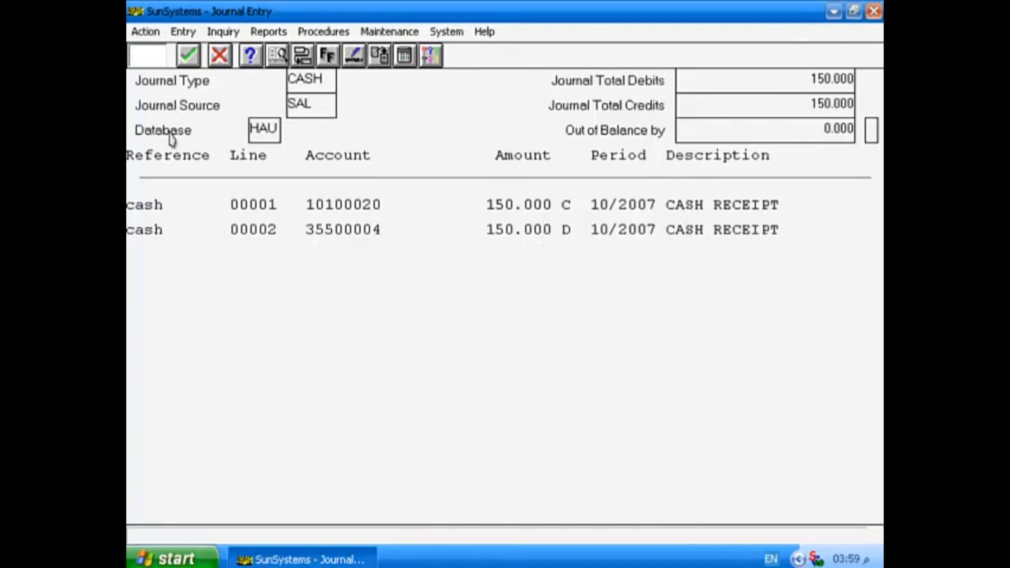
left_click(147, 34)
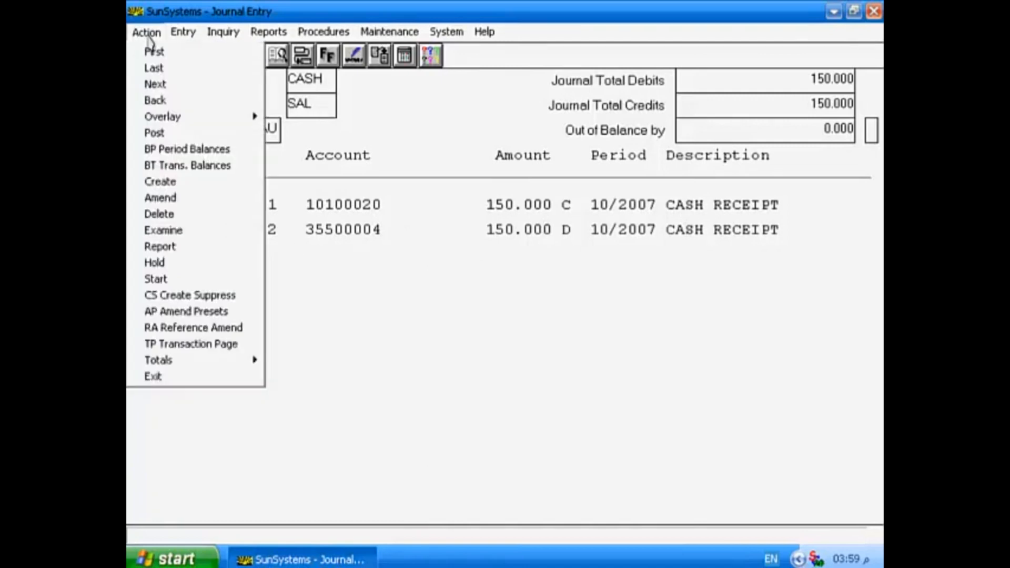
left_click(150, 53)
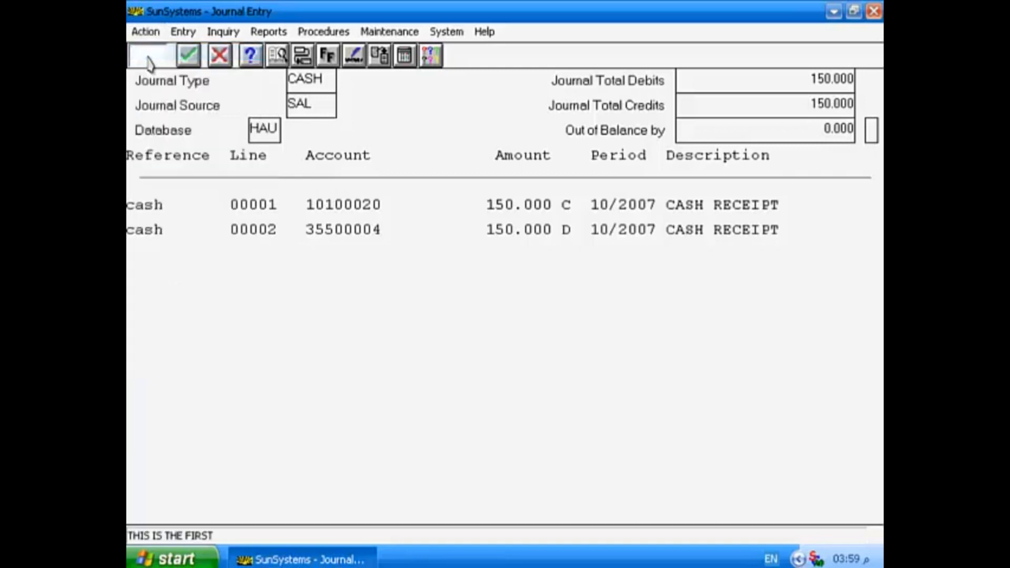
left_click(151, 34)
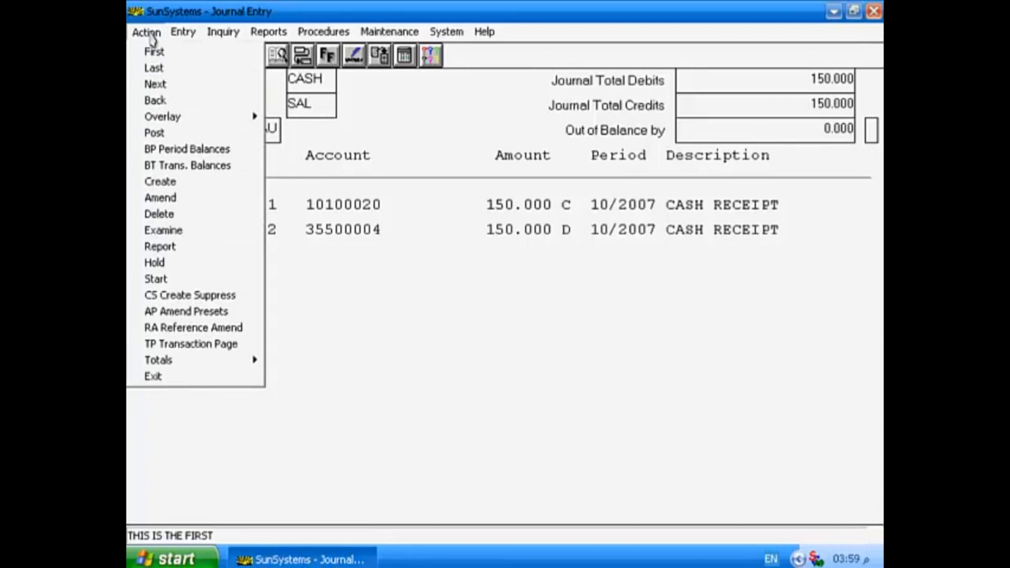
left_click(163, 278)
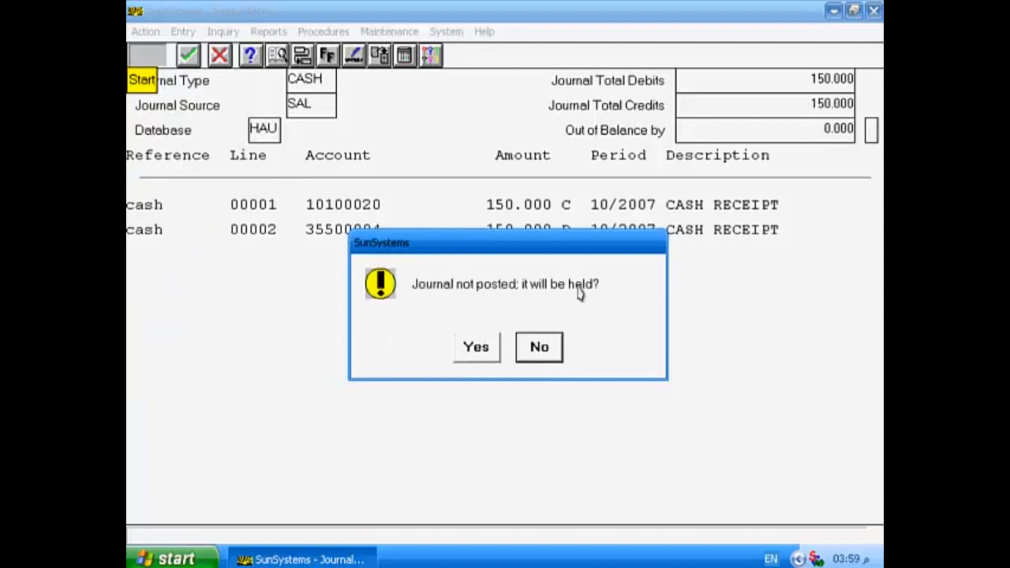
left_click(542, 353)
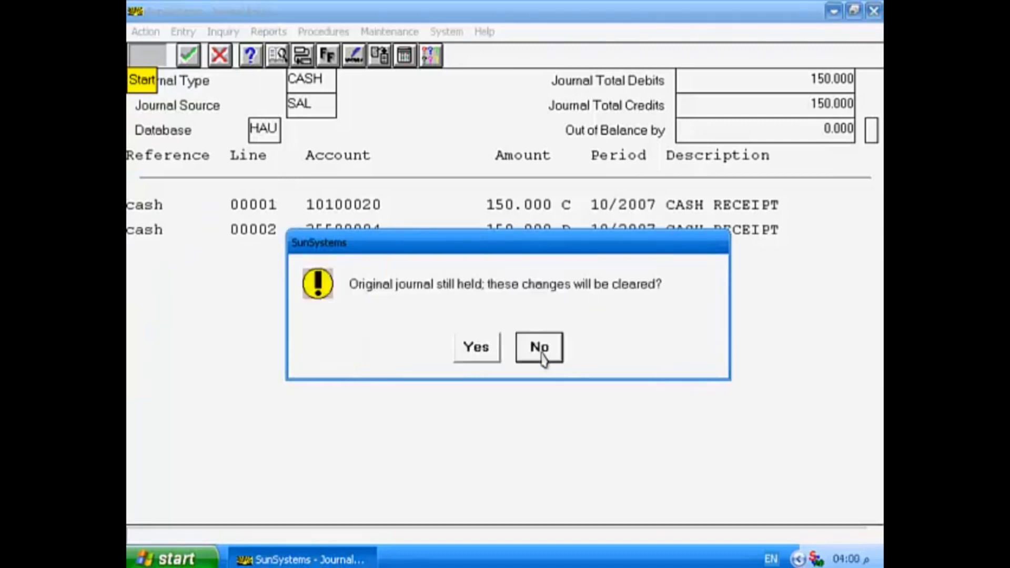
left_click(541, 350)
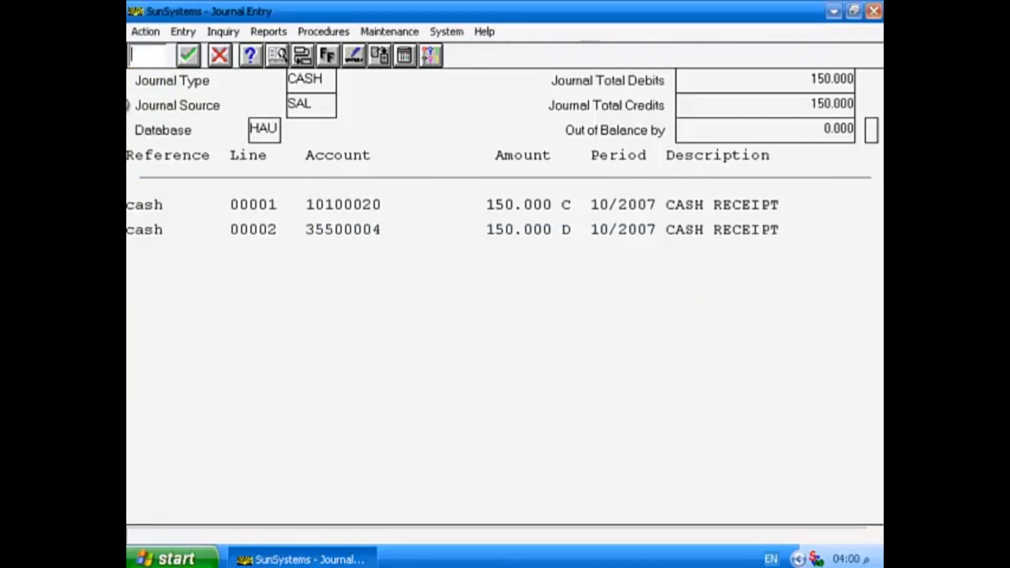
Go to the cash journal's second line and start amending it, accepting its reference, period, date and description up to the account code.
left_click(147, 32)
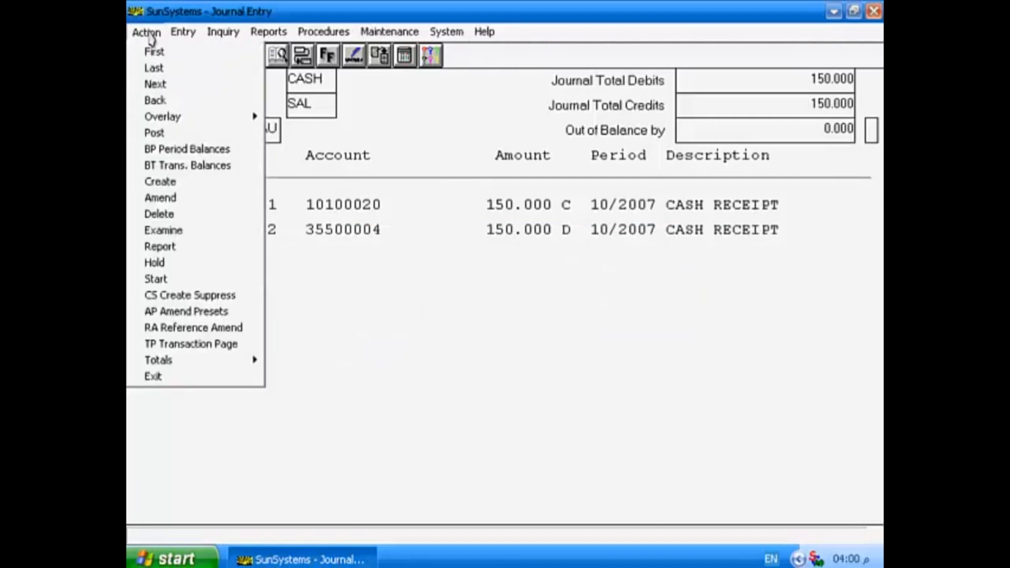
left_click(176, 87)
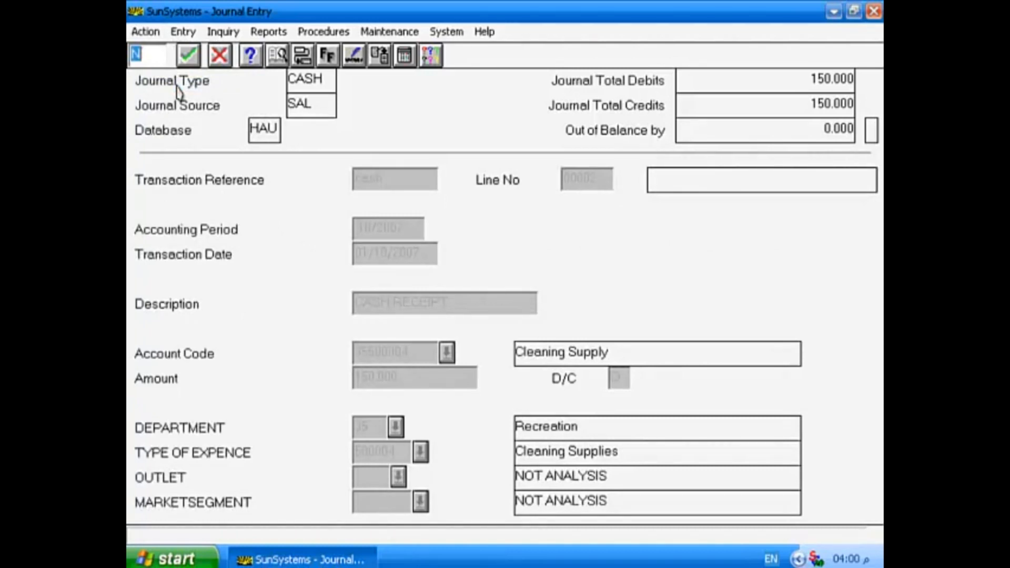
type("A")
key("Return")
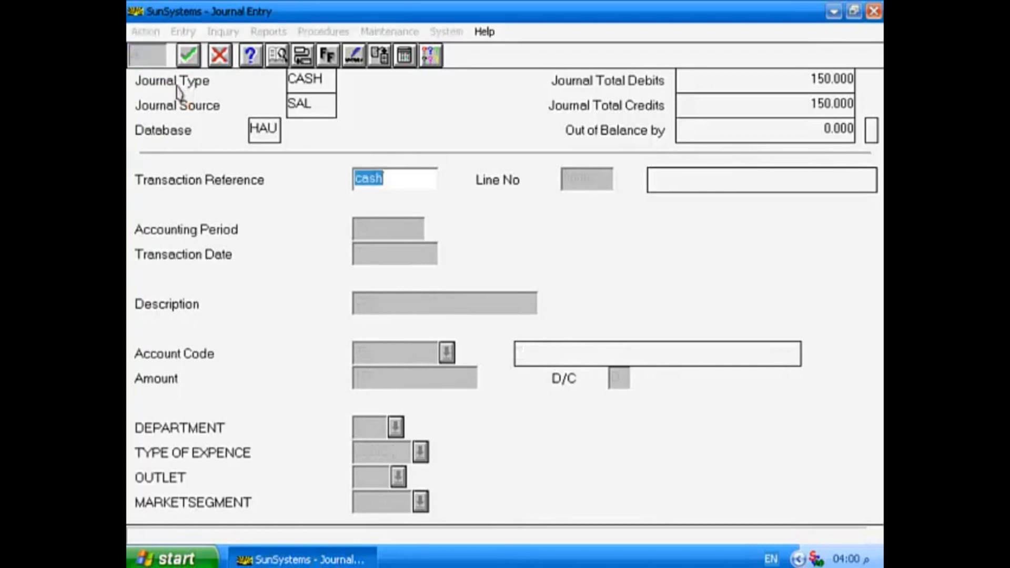
key("Return")
key("Return")
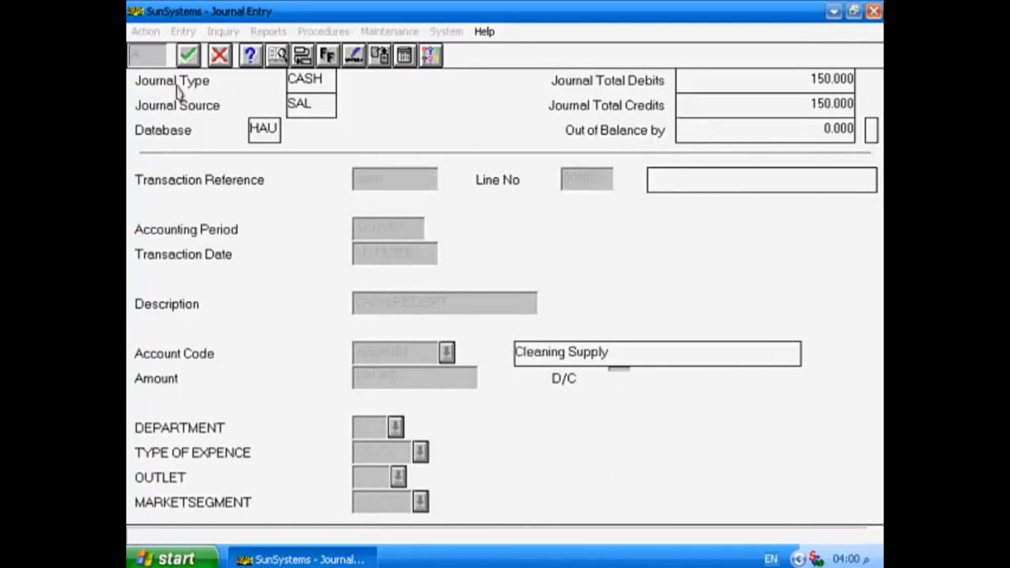
key("Return")
key("Return")
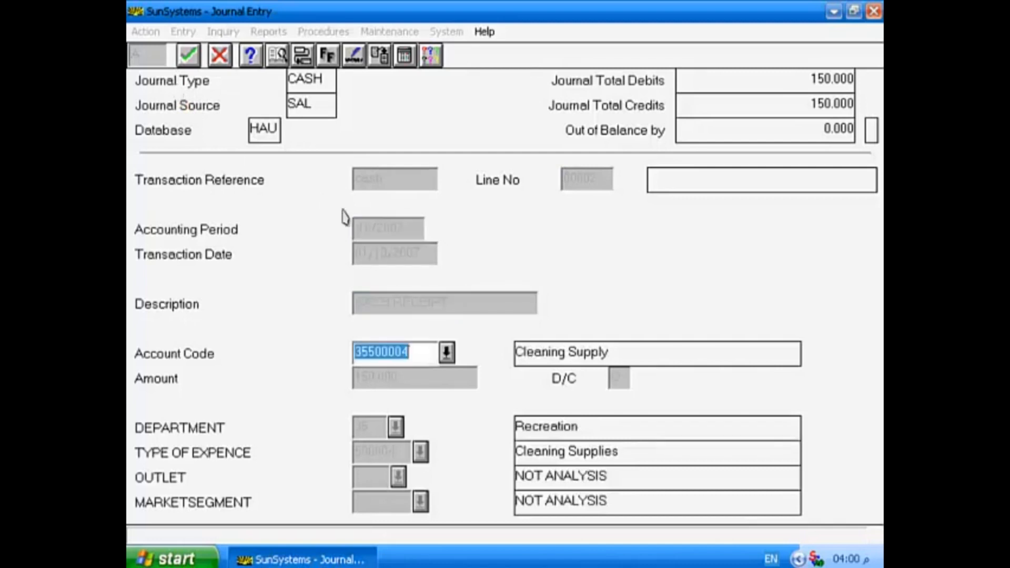
Look up the account codes, choose 35500004 Cleaning Supply for the second line and accept the 150.000 amount.
left_click(446, 353)
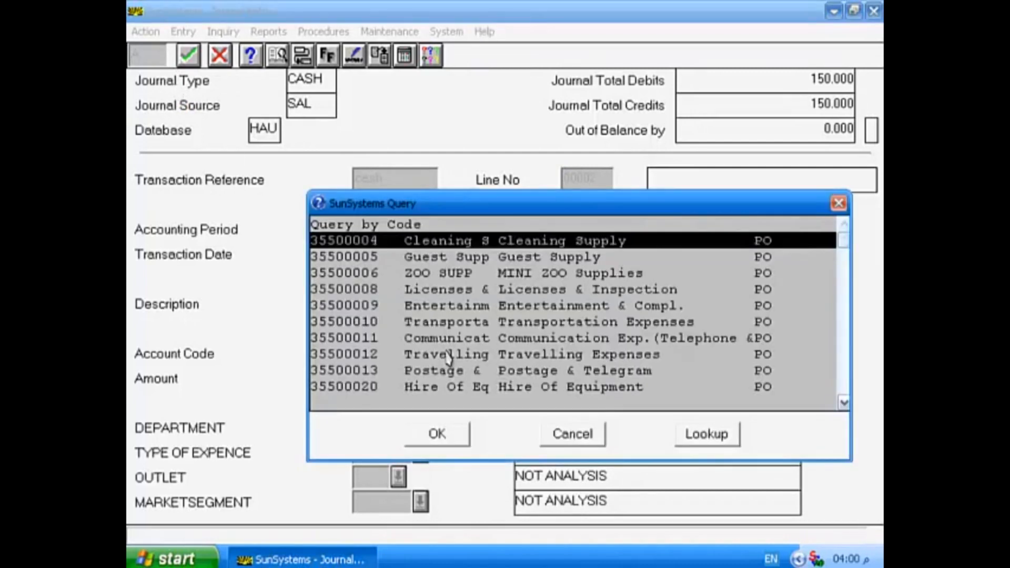
key("Return")
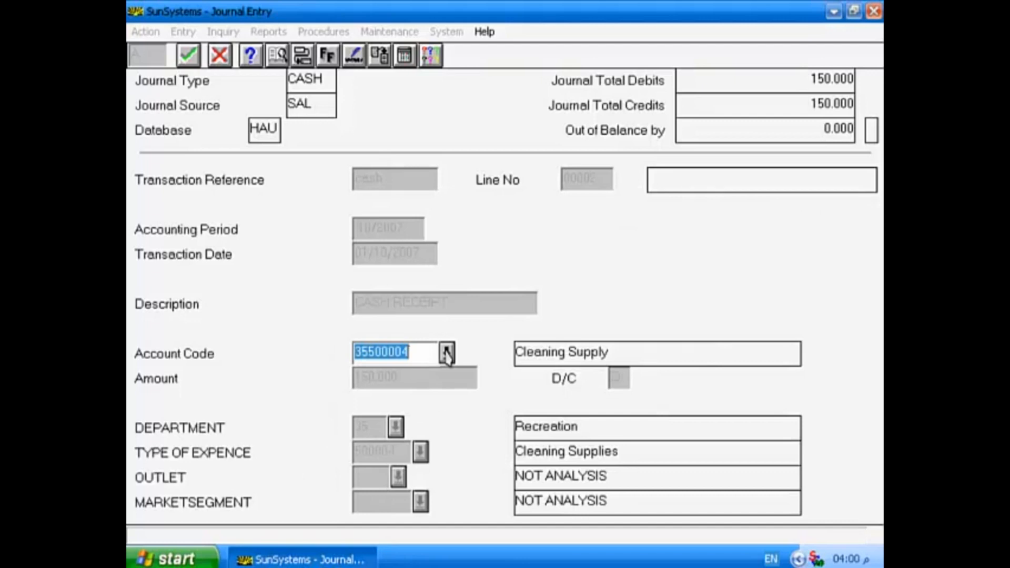
key("Return")
key("Return")
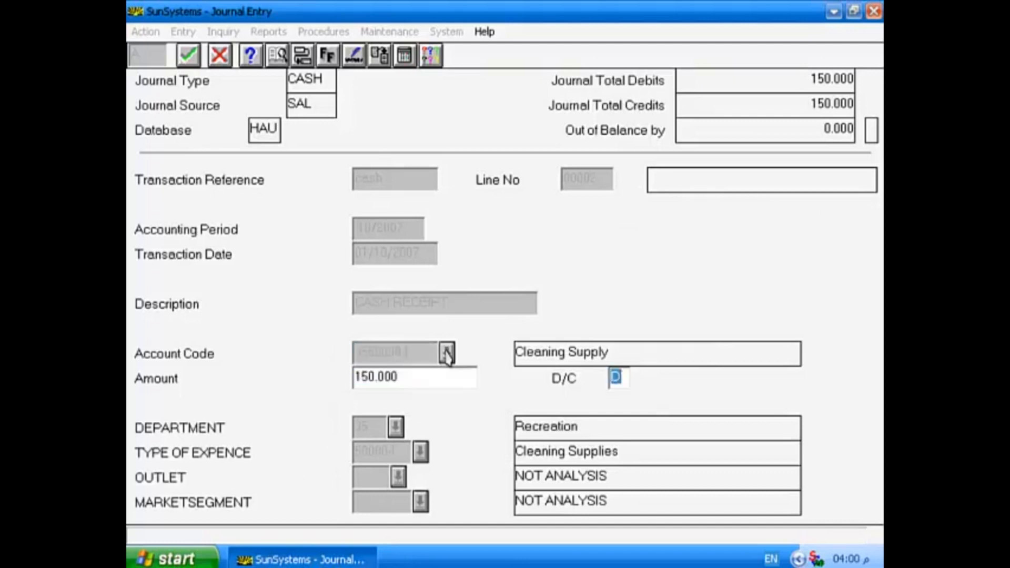
Enter D as the line's debit/credit marker and save the amended line, accepting its department and expense codes with outlet and market segment blank.
type("c")
key("BackSpace")
type("d")
key("Return")
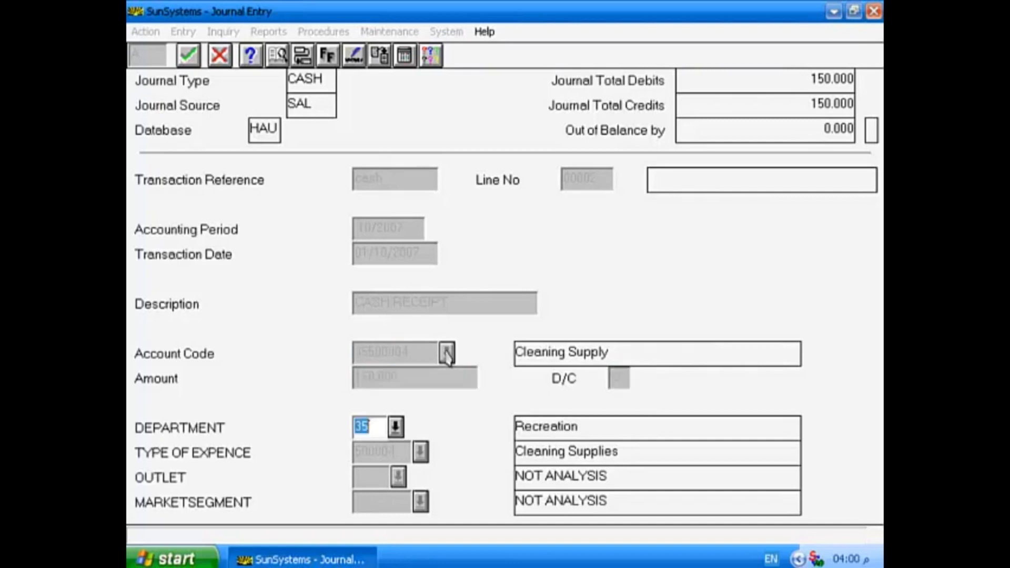
key("Return")
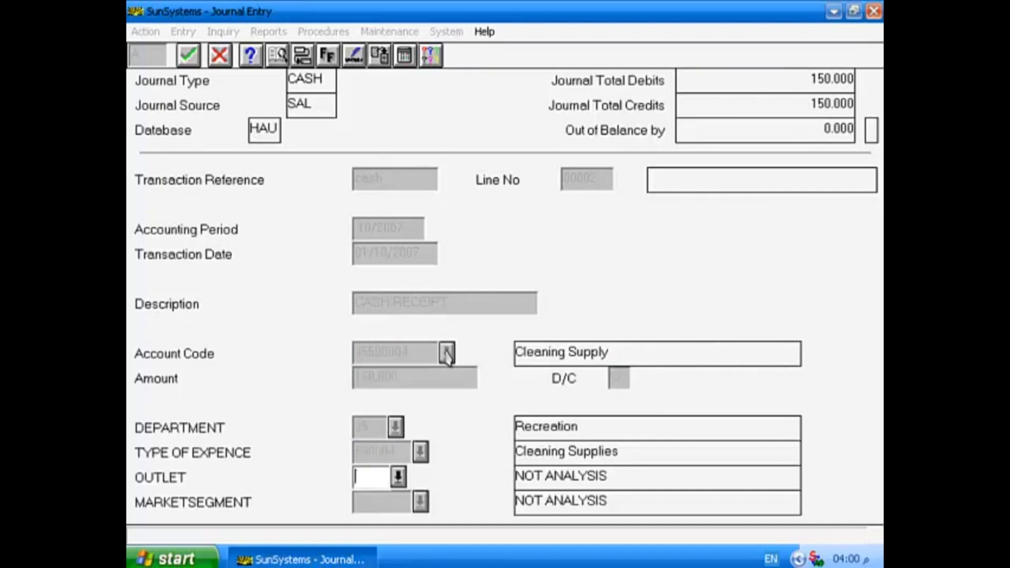
key("Return")
key("Return")
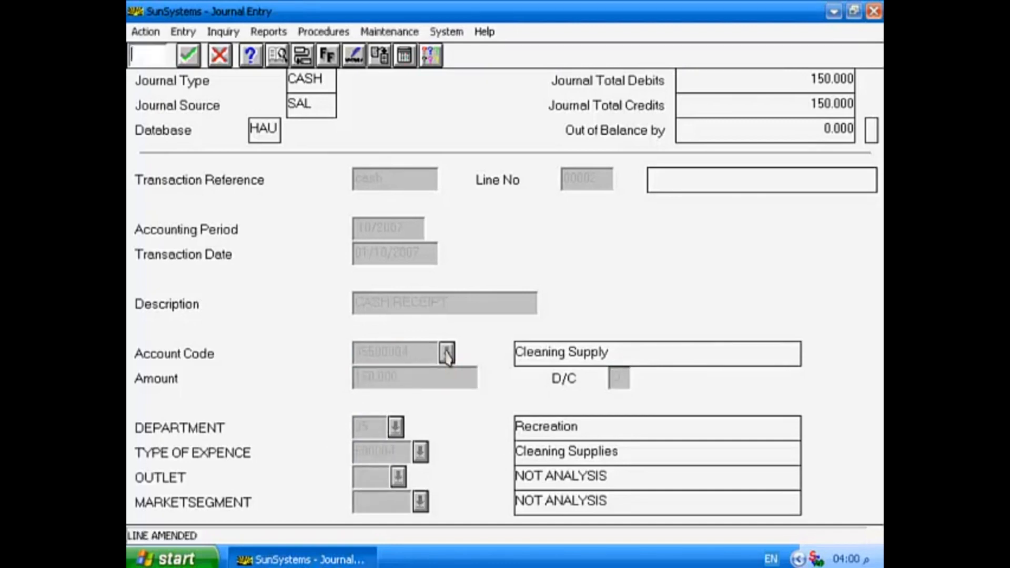
Exit Journal Entry and hold the cash journal instead of posting it.
left_click(146, 32)
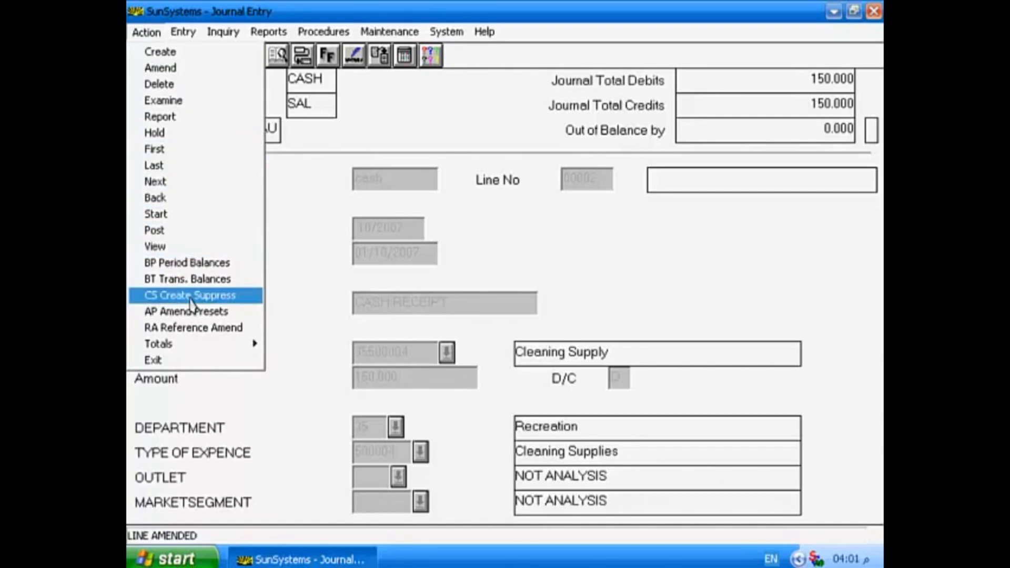
left_click(177, 362)
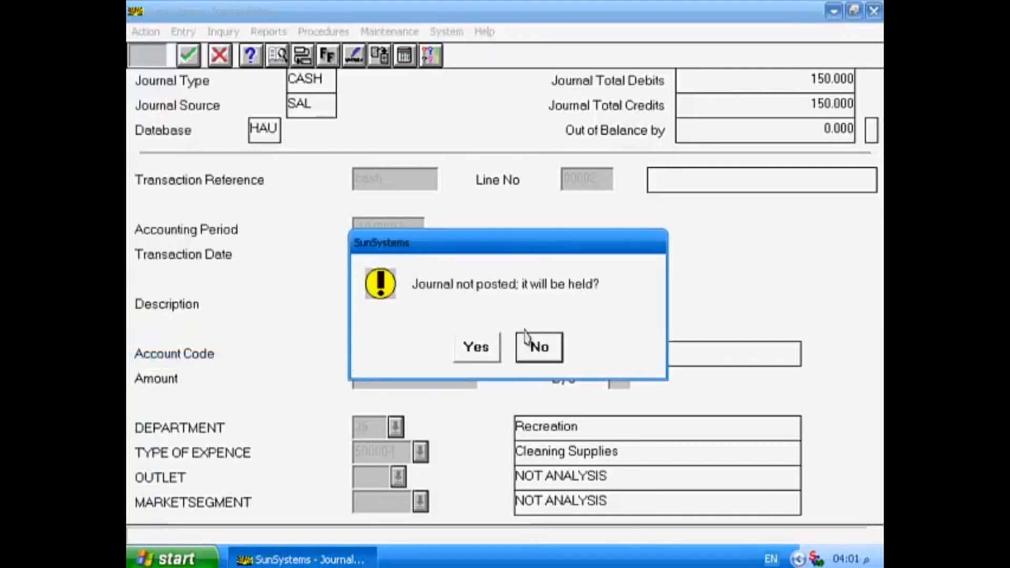
left_click(475, 346)
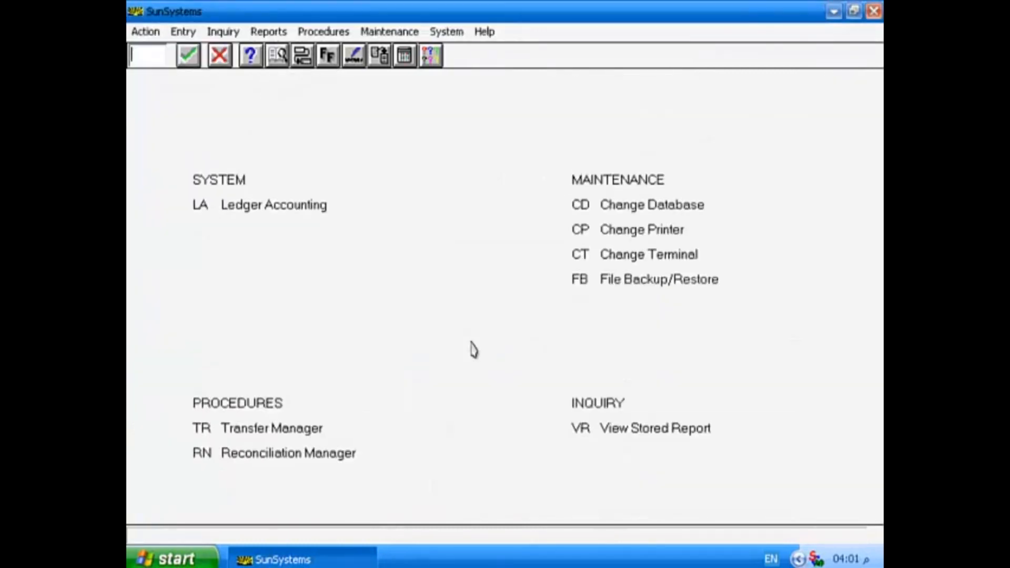